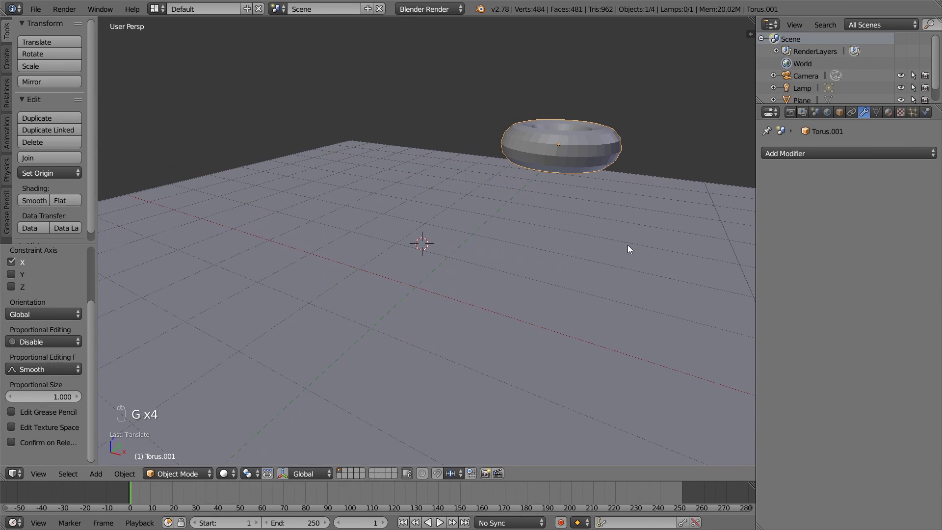
Step: Reposition the torus over the ground plane along the global Y and Z axes
key(y)
click(508, 330)
key(r)
key(s)
right_click(496, 258)
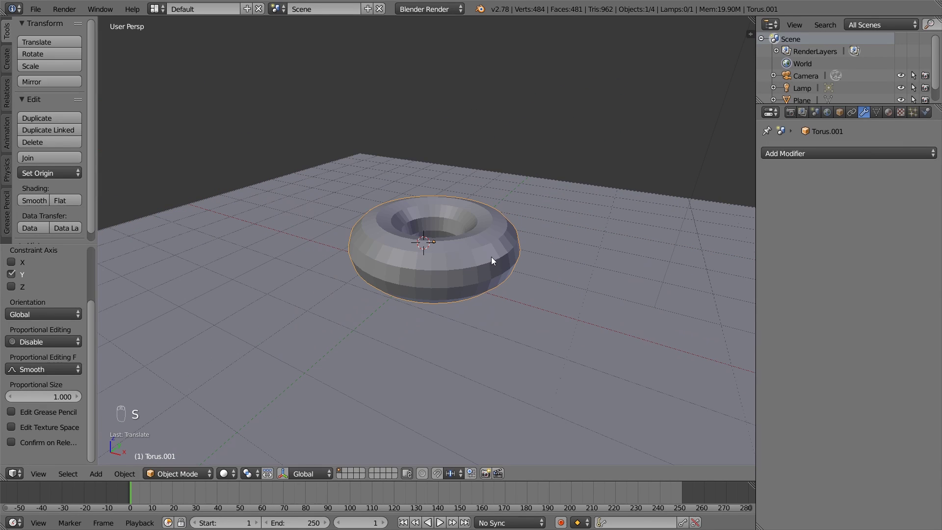
key(s)
right_click(525, 270)
key(g)
key(z)
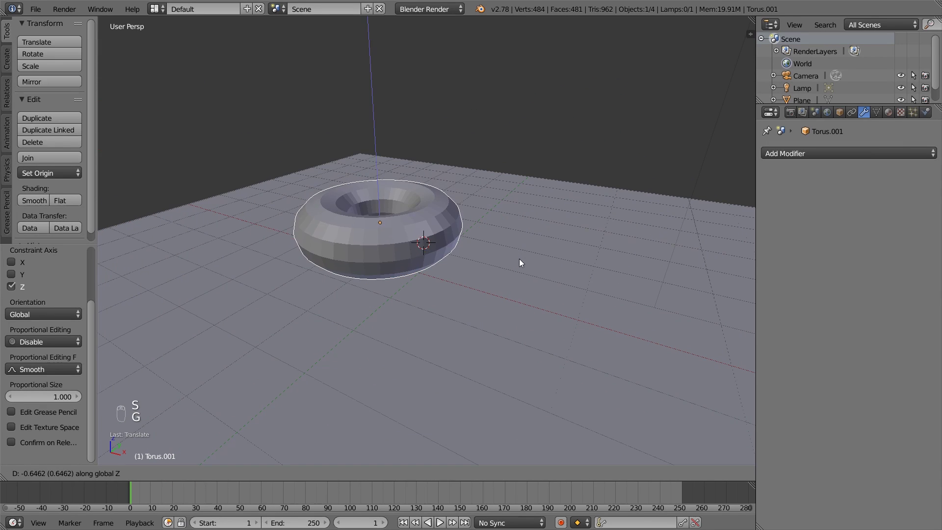
right_click(519, 264)
Step: Add a Subdivision Surface modifier to the torus
click(776, 152)
click(711, 352)
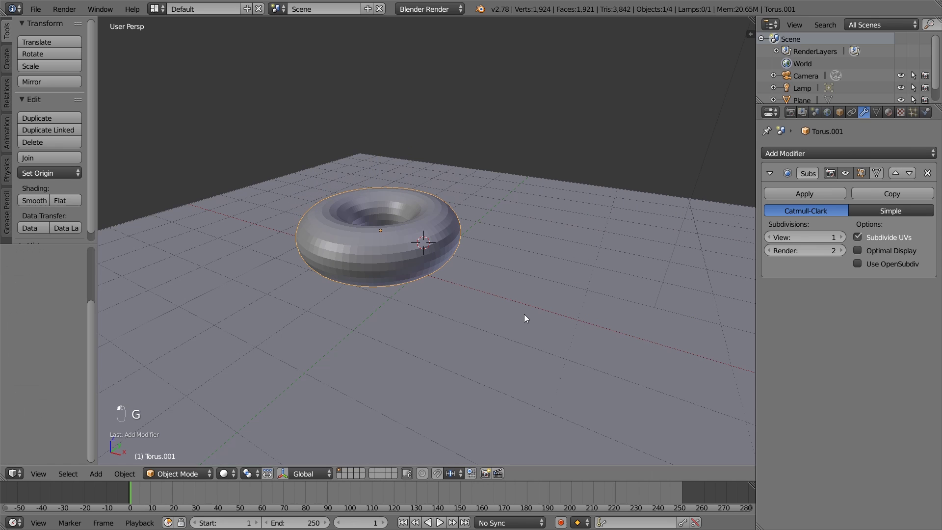
scroll(521, 318, up, 1)
Step: Add a Wave modifier to the torus and play the animation to preview the deformation
click(850, 154)
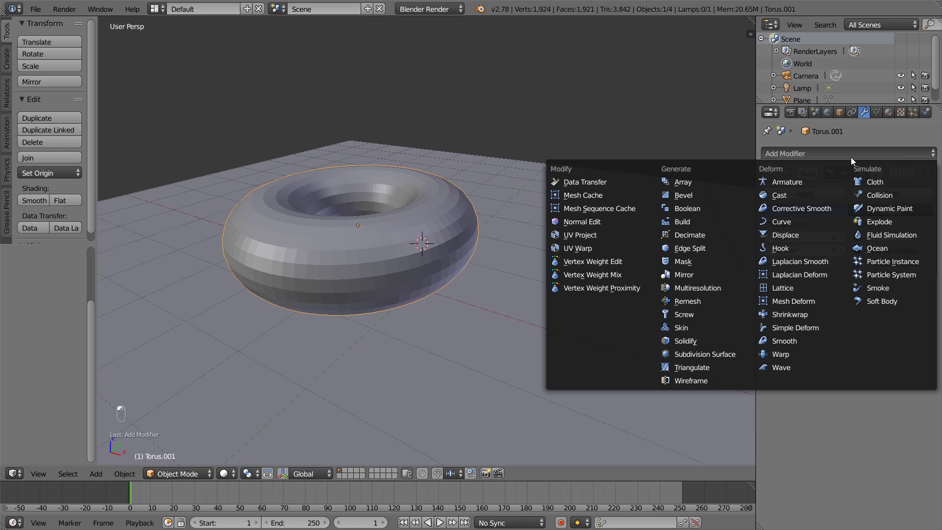
click(771, 367)
key(alt+a)
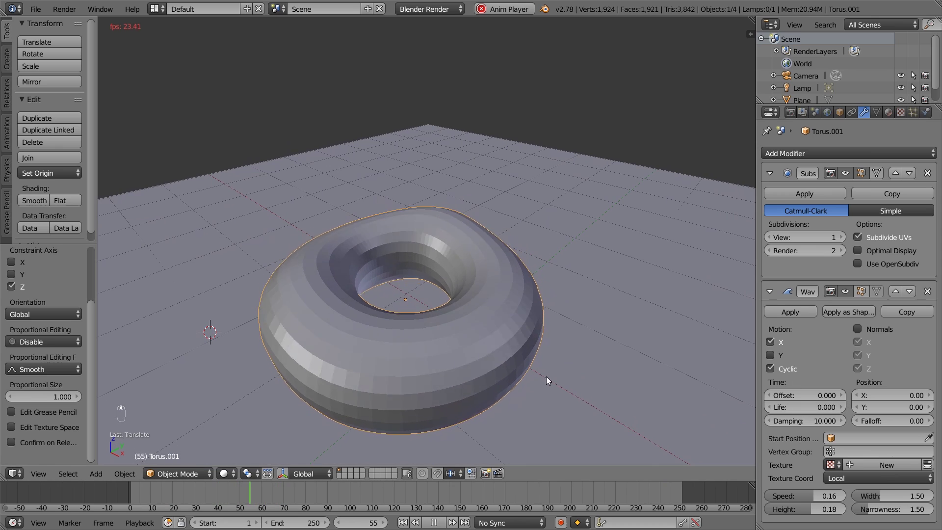
middle_drag(552, 373, 635, 349)
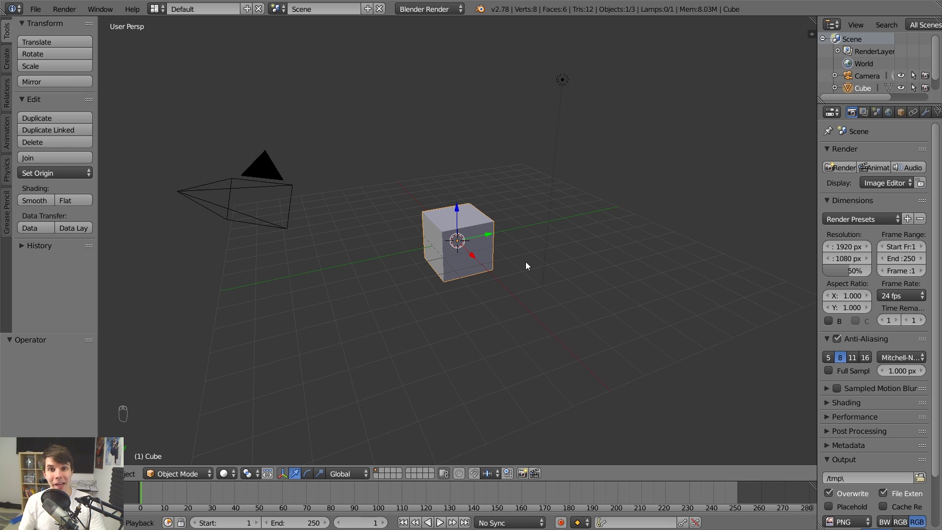
Step: Delete the default cube and add a plane mesh at the scene's centre
key(x)
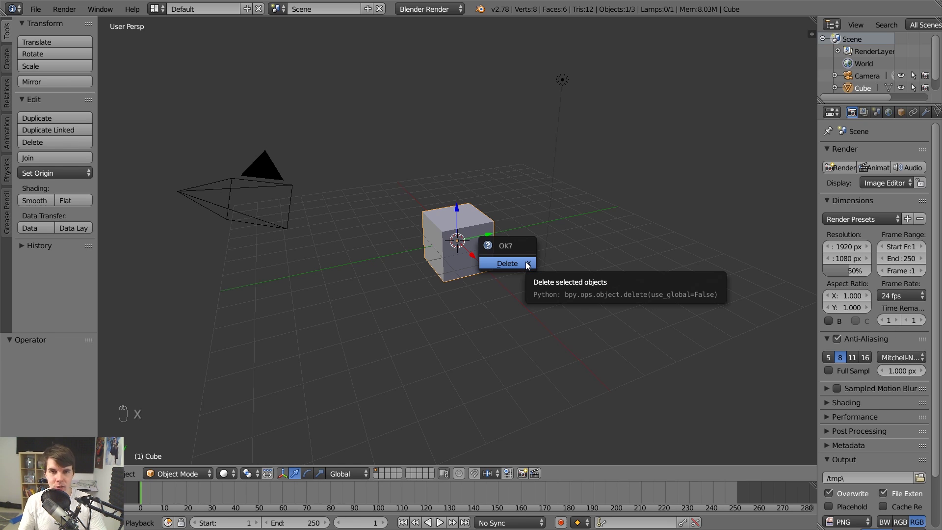
click(526, 261)
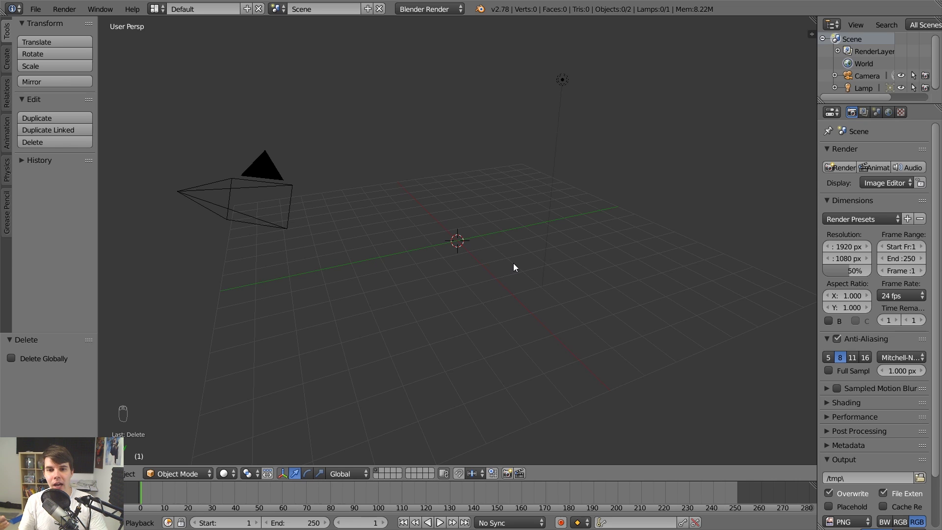
key(shift+a)
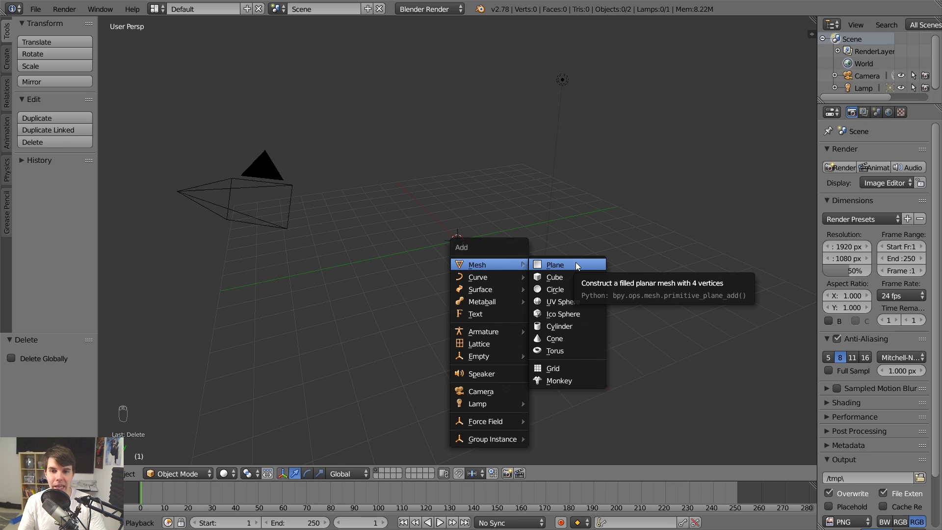
click(576, 265)
scroll(525, 275, up, 4)
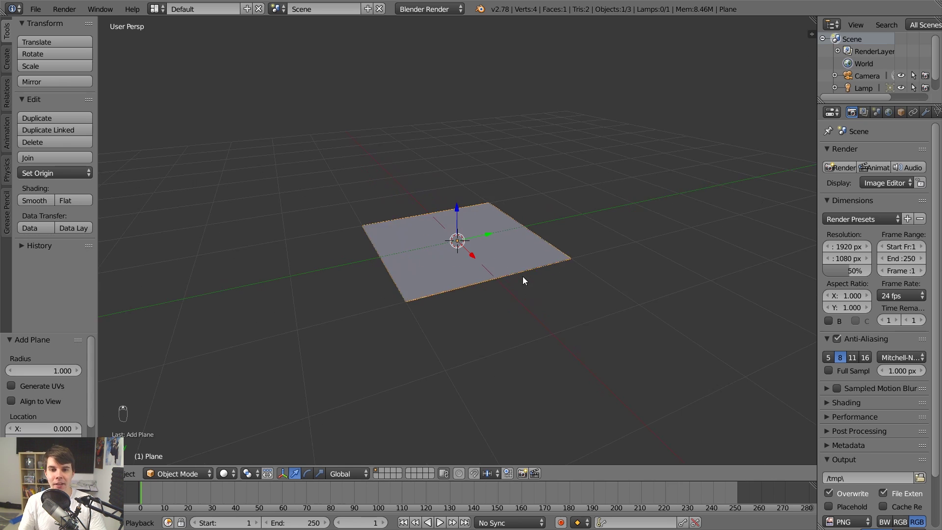
middle_drag(523, 277, 499, 258)
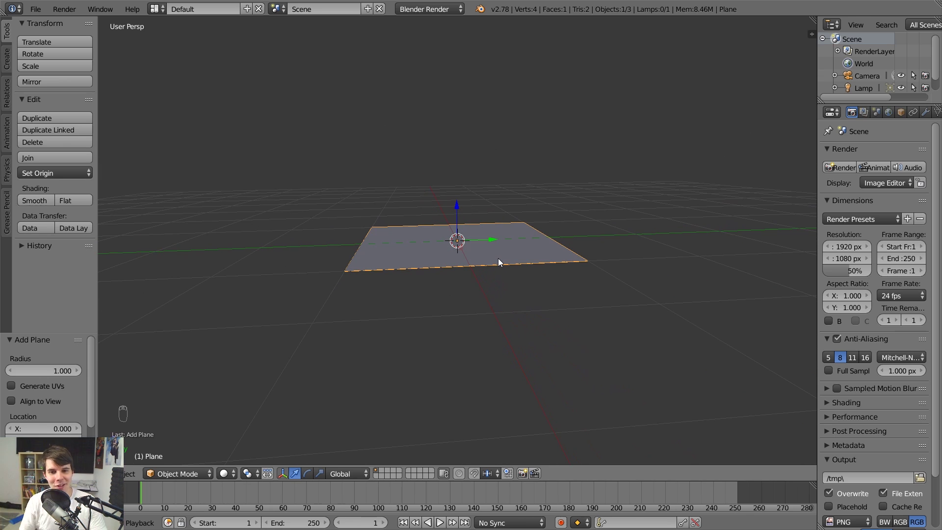
scroll(499, 258, up, 2)
mouse_move(461, 303)
middle_down()
mouse_move(459, 249)
mouse_move(471, 310)
middle_up()
scroll(494, 334, down, 5)
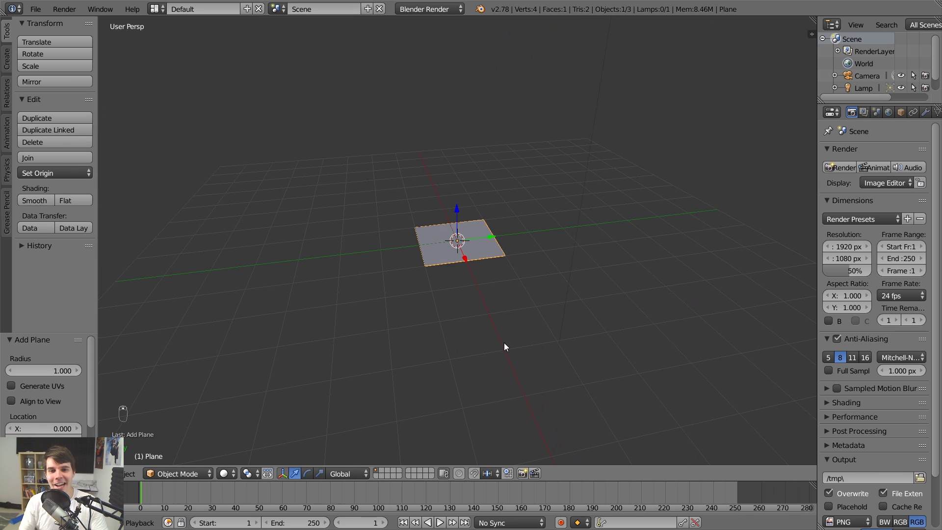
scroll(285, 195, up, 2)
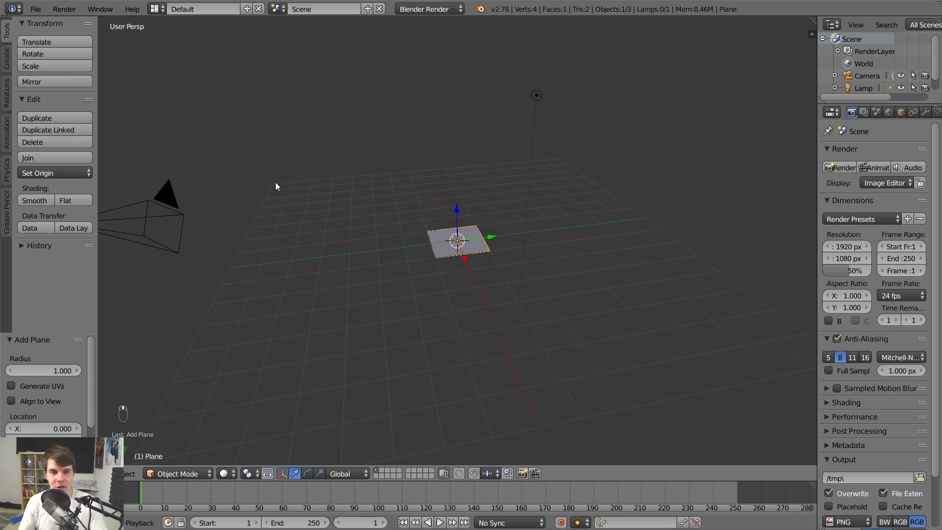
scroll(687, 387, down, 2)
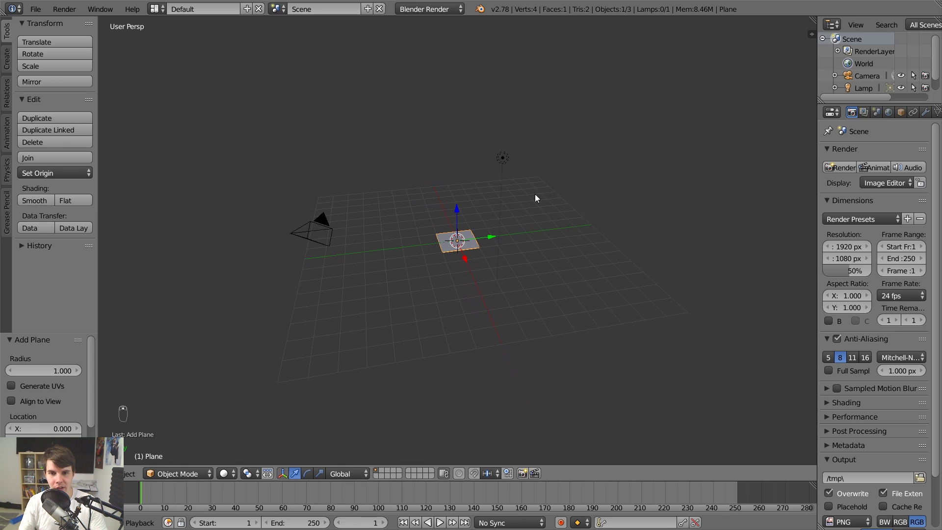
scroll(594, 250, up, 2)
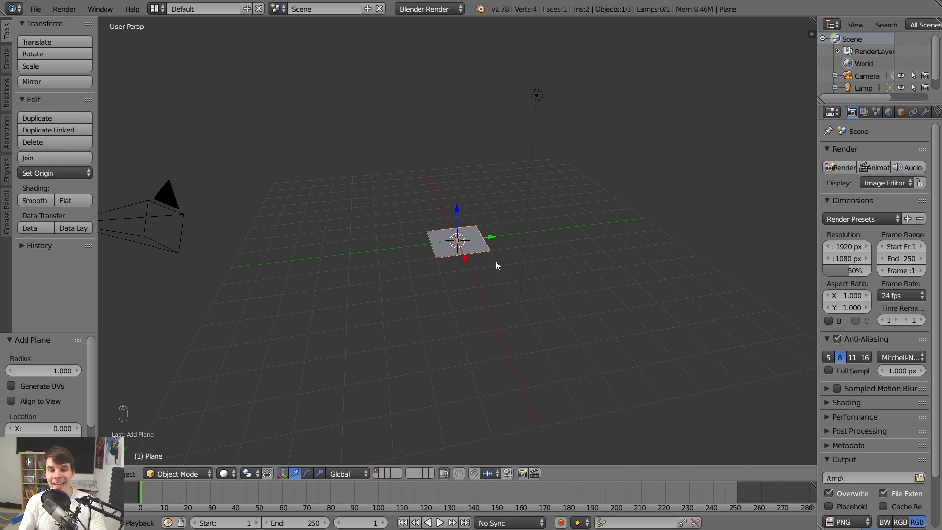
key(s)
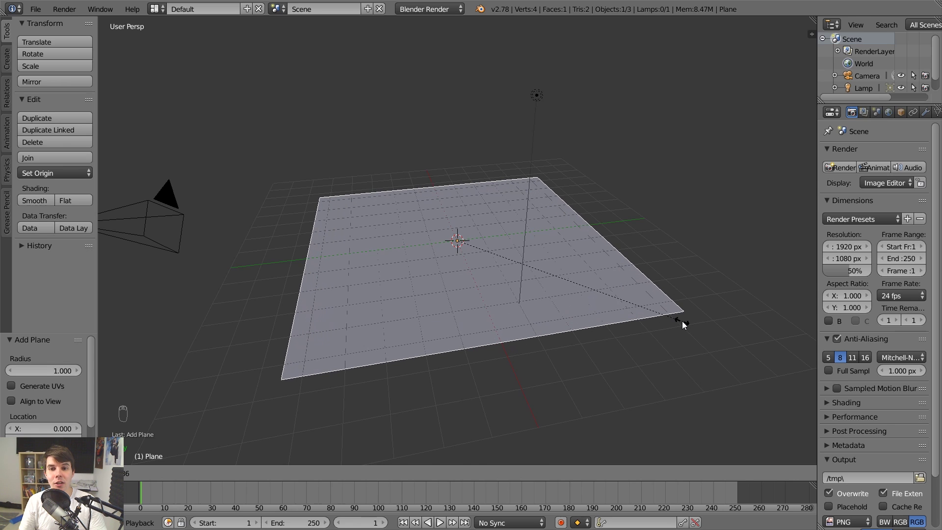
right_click(617, 312)
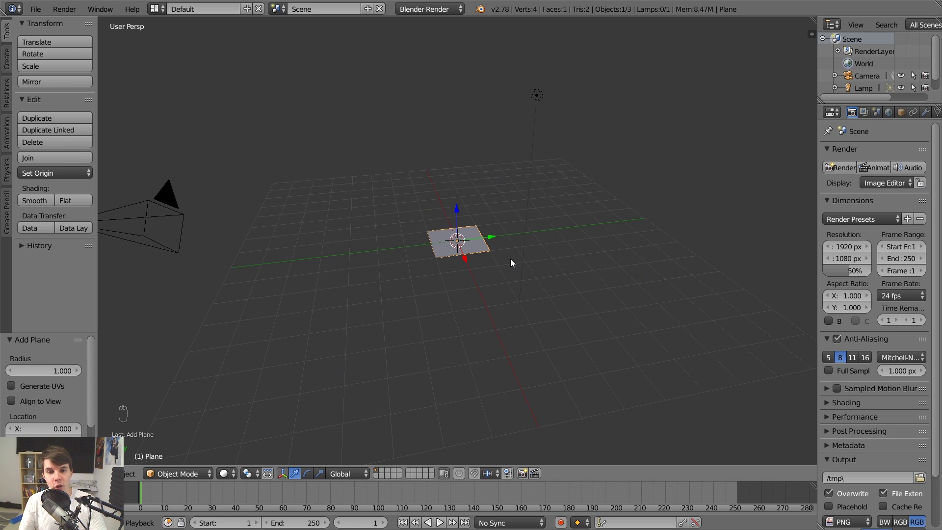
key(s)
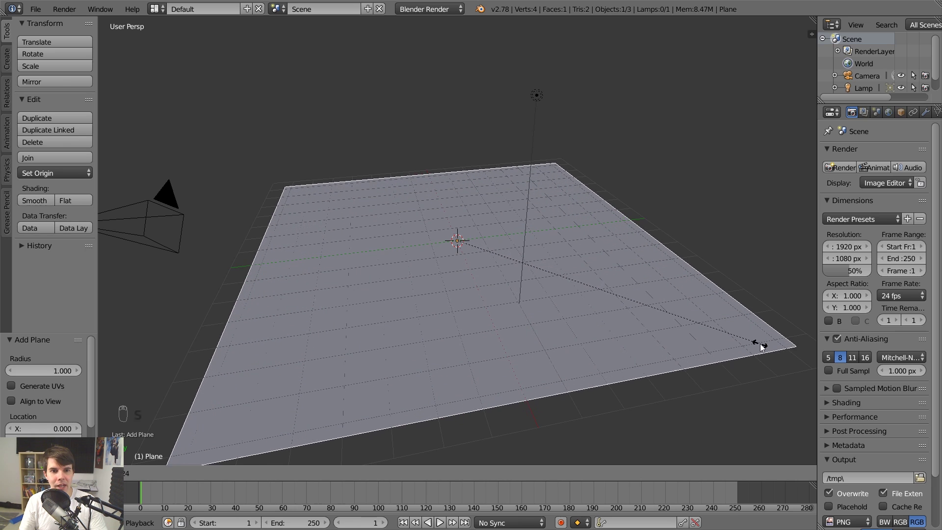
right_click(549, 287)
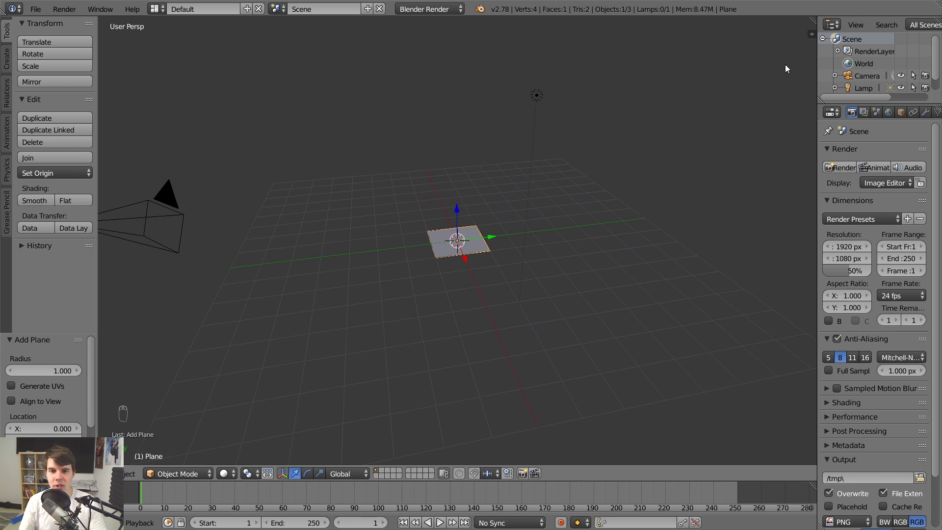
key(s)
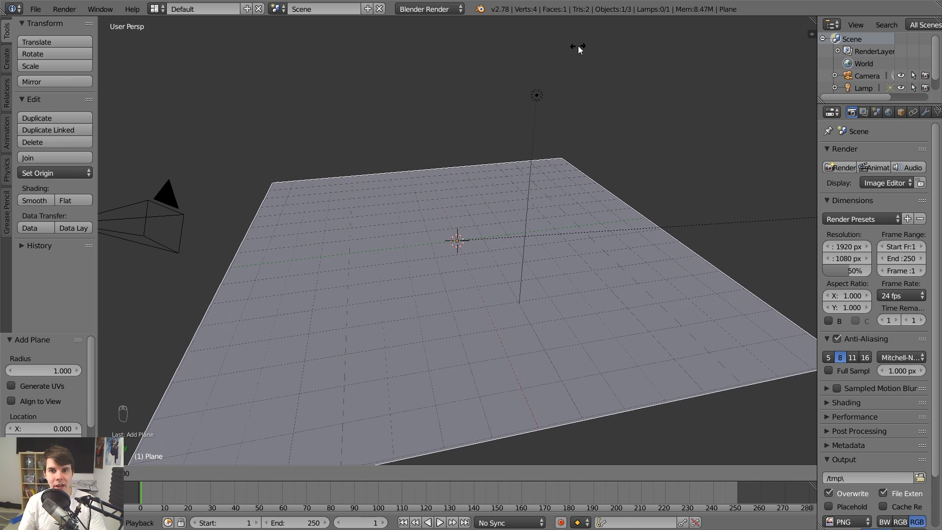
right_click(571, 48)
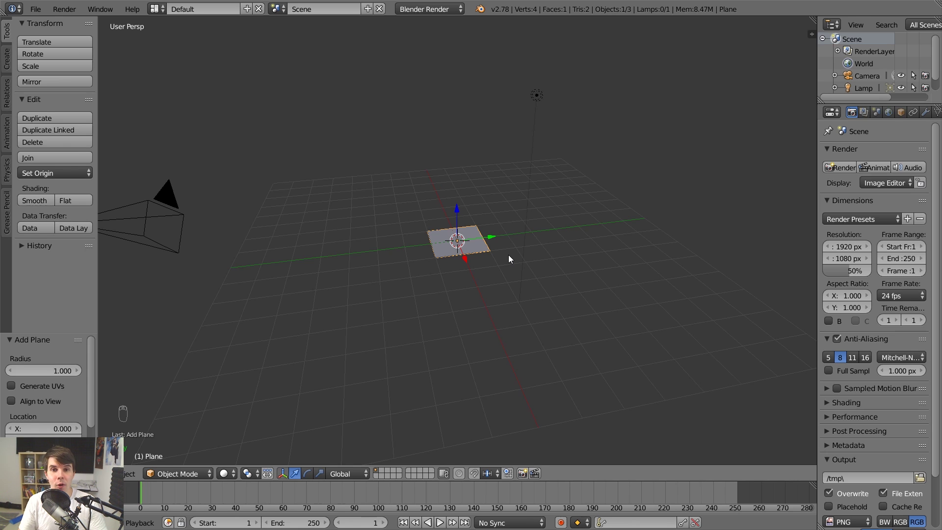
Step: Scale the plane uniformly by a factor of 8 to make a large ground surface
key(s)
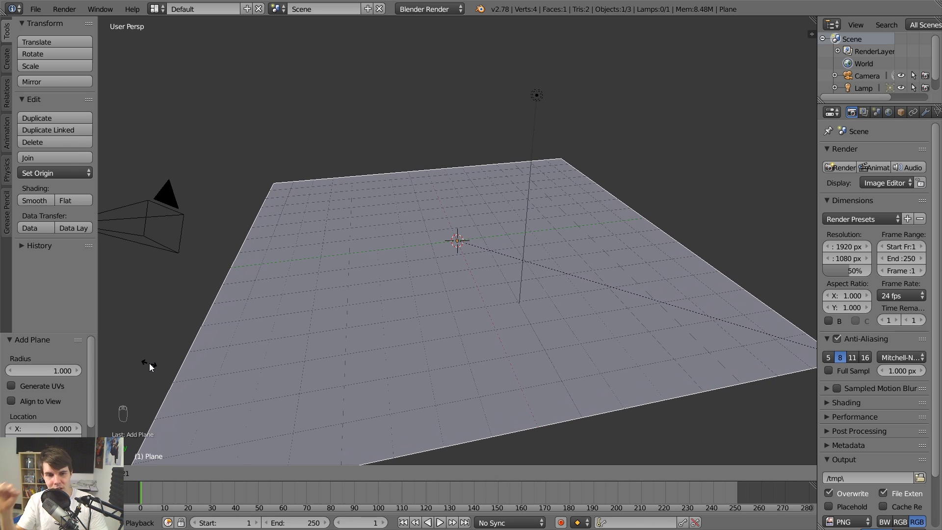
click(812, 329)
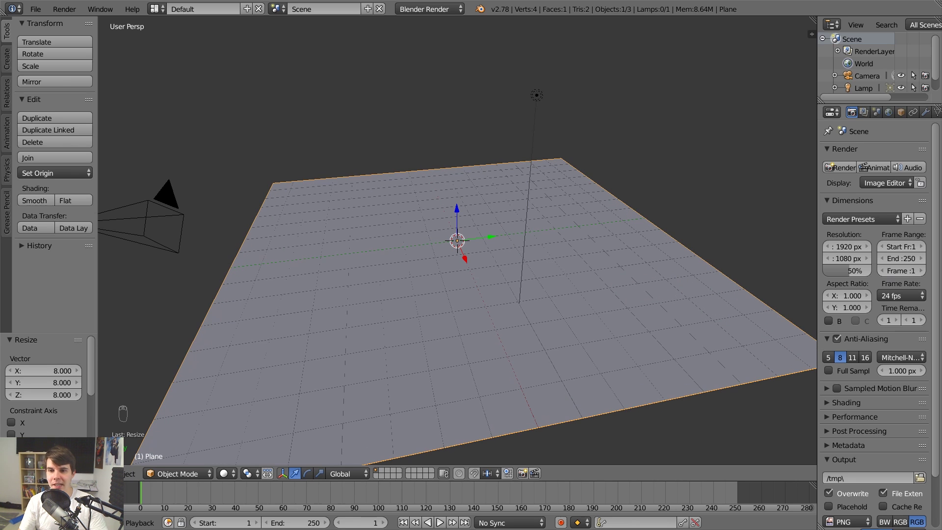
scroll(285, 245, down, 3)
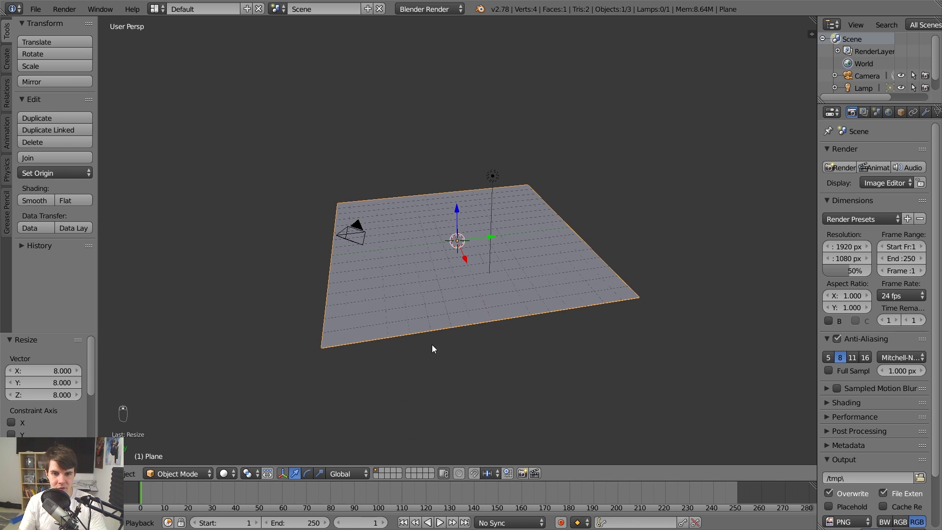
scroll(457, 338, up, 3)
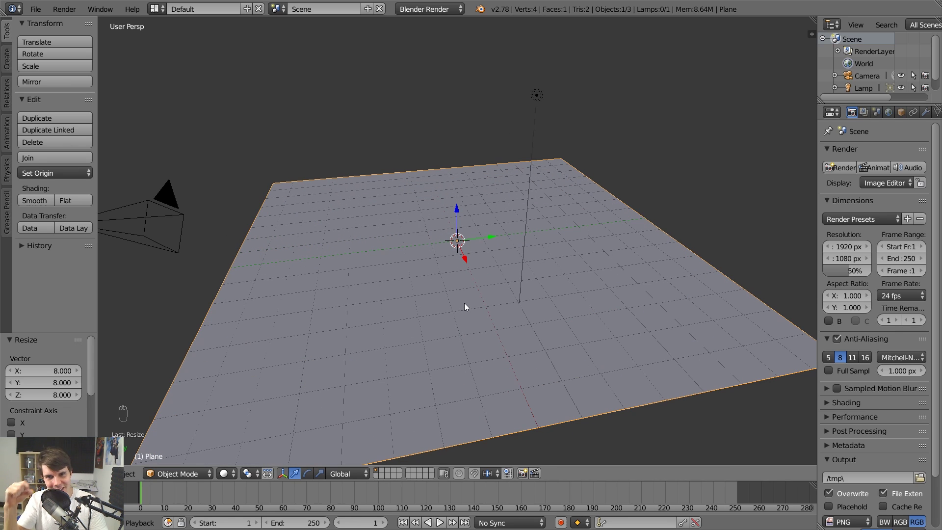
Step: Add a torus mesh at the centre of the ground plane
middle_drag(464, 302, 548, 284)
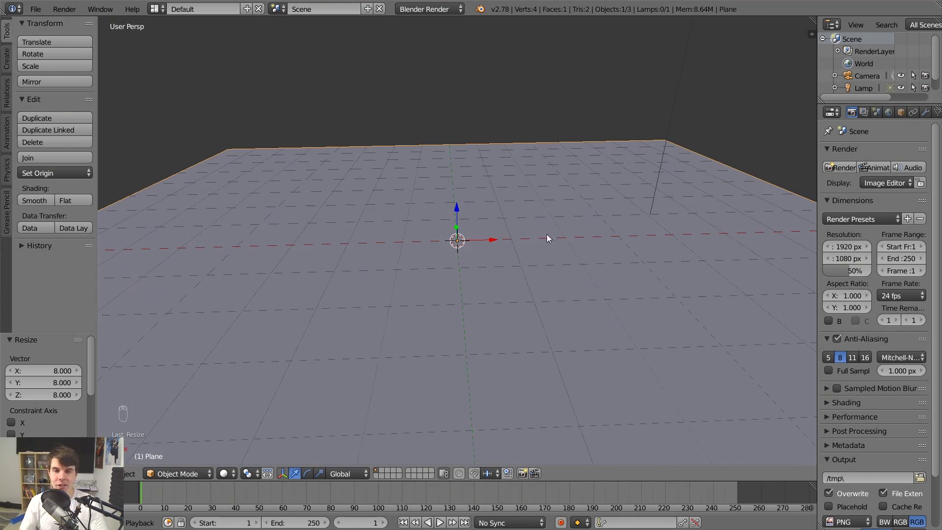
key(shift+a)
mouse_move(558, 225)
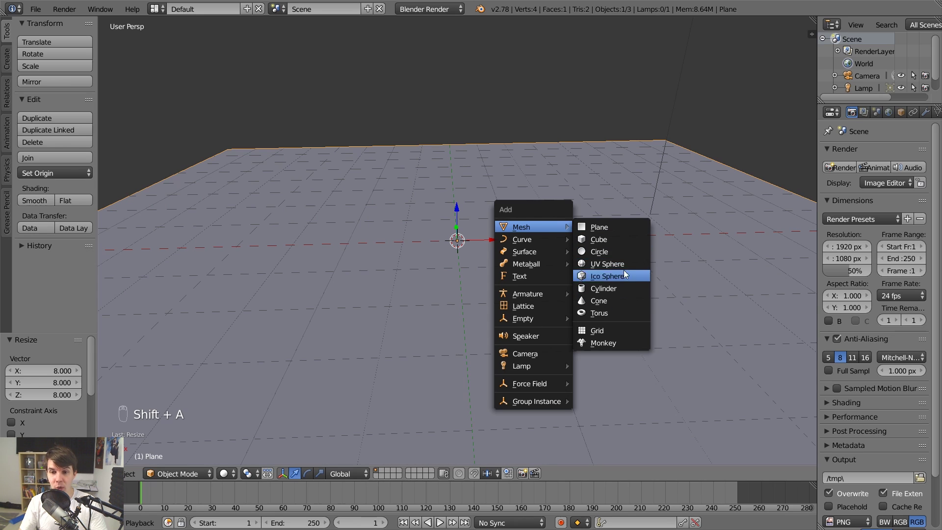
click(637, 309)
scroll(544, 285, up, 3)
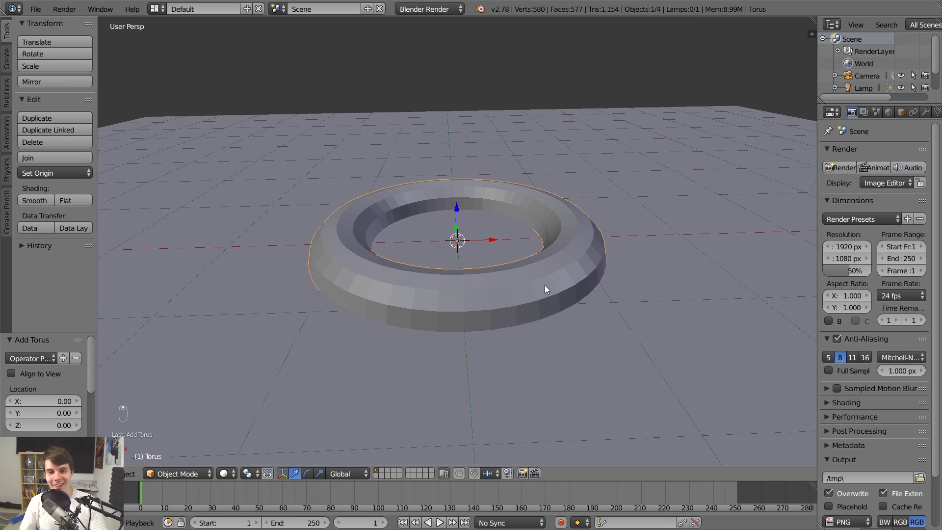
middle_drag(545, 286, 599, 294)
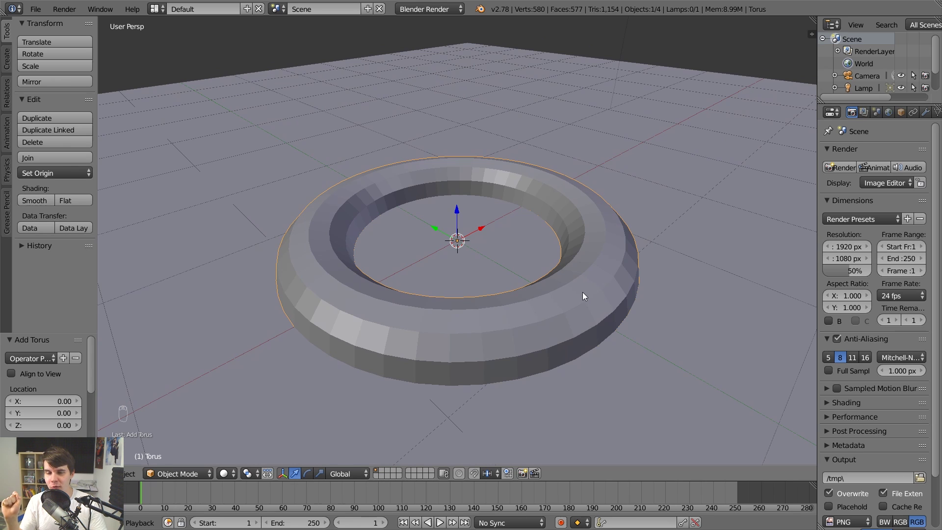
scroll(582, 293, down, 2)
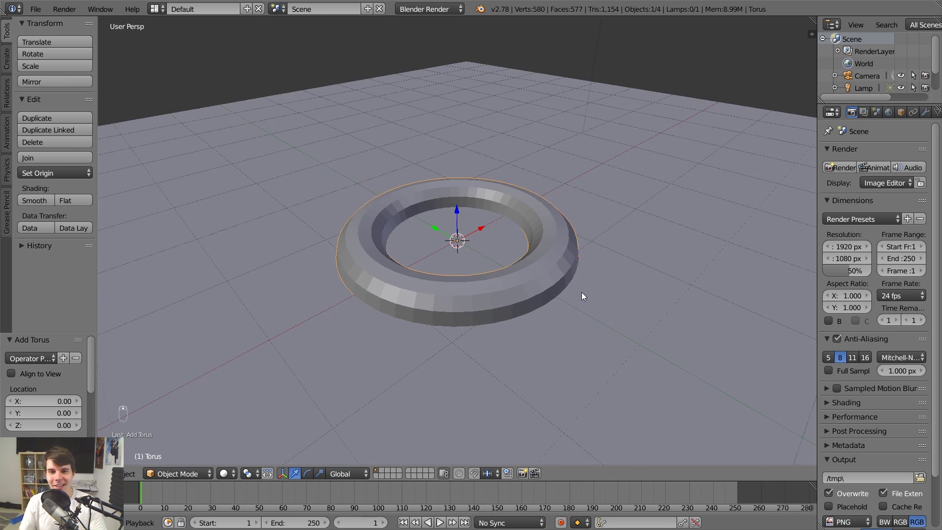
middle_drag(582, 292, 526, 325)
middle_drag(529, 267, 517, 232)
scroll(517, 231, down, 1)
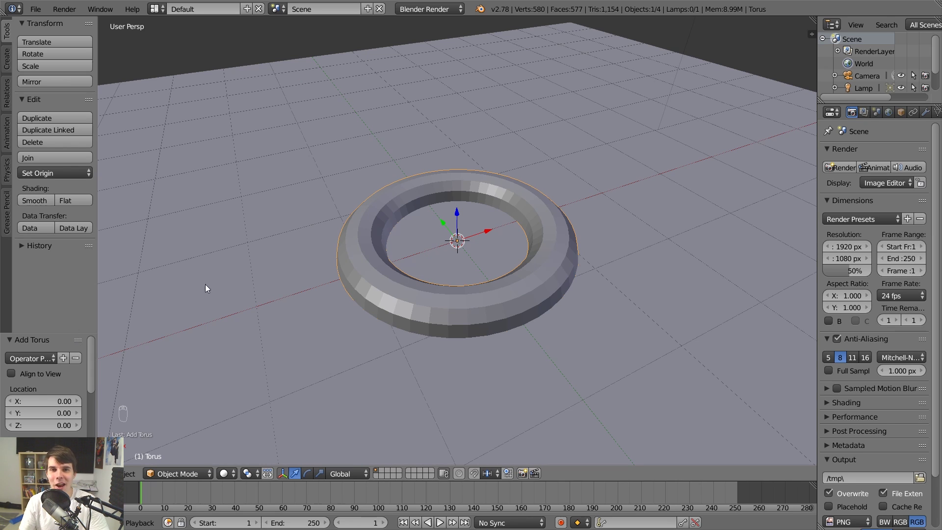
scroll(526, 187, down, 1)
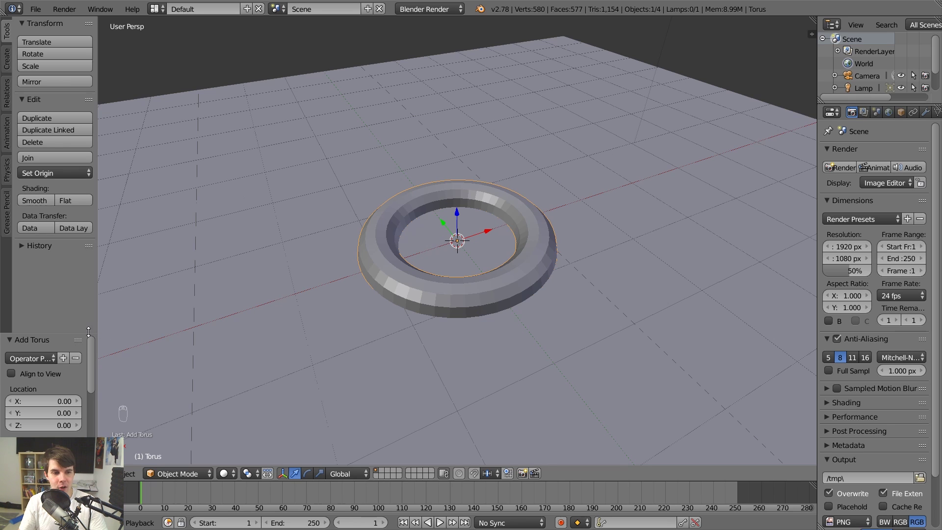
Step: Enlarge the Add Torus options area and reveal the torus's segment and radius settings
drag(91, 334, 88, 246)
scroll(67, 336, down, 3)
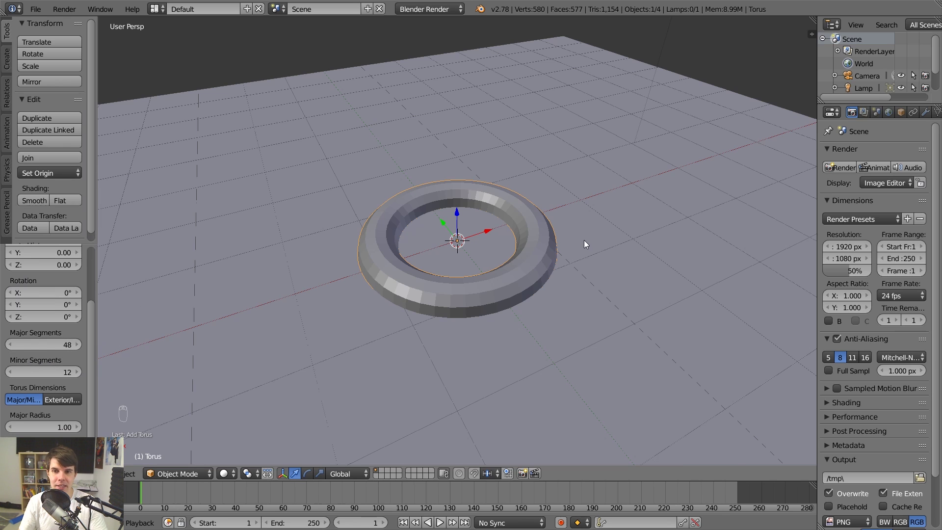
scroll(583, 240, down, 1)
scroll(612, 177, down, 3)
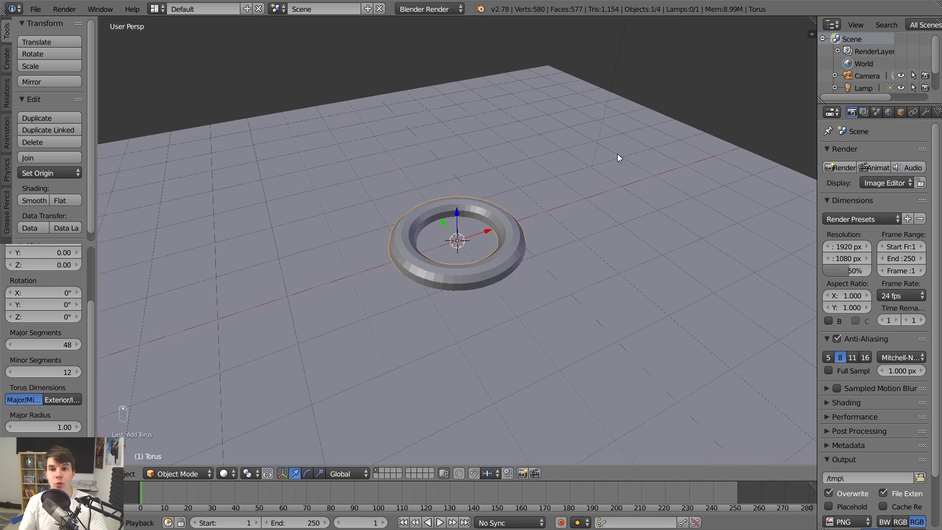
scroll(566, 140, up, 2)
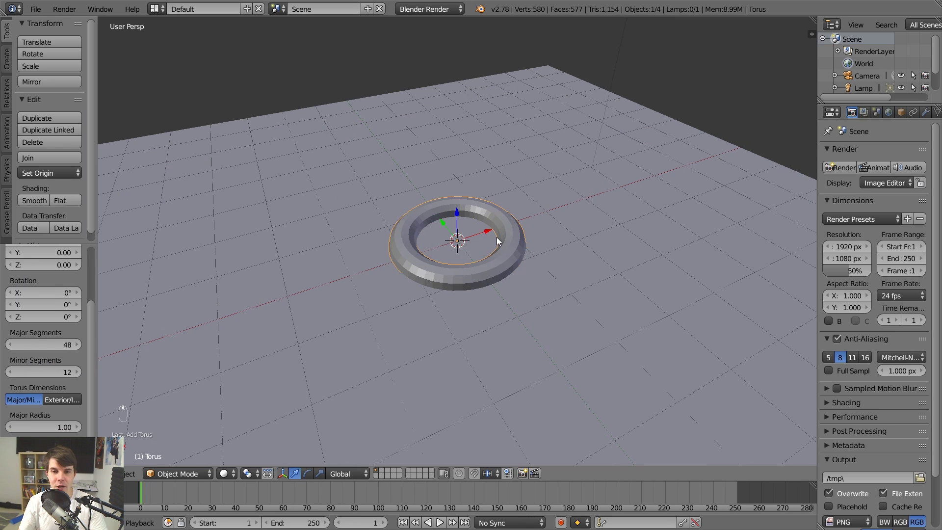
Step: Scale the ground plane uniformly by a factor of about 1.007
right_click(620, 189)
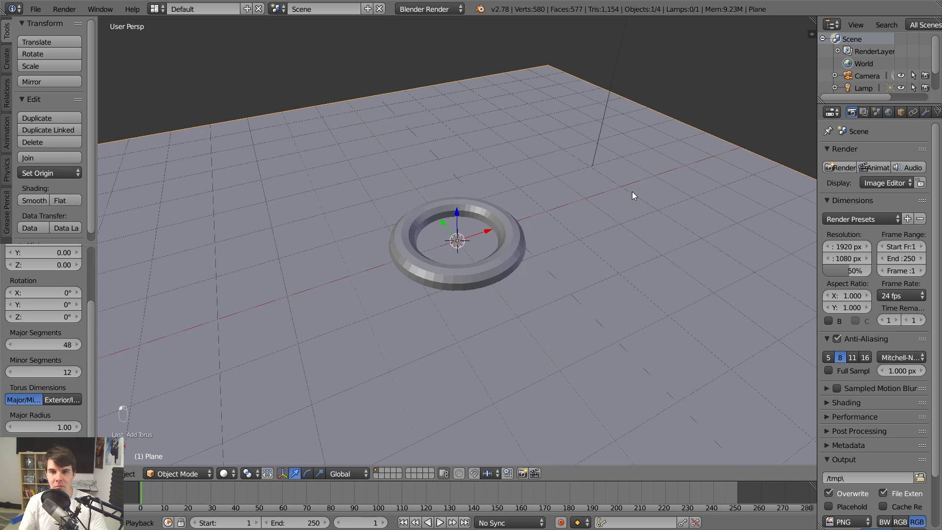
key(s)
click(709, 184)
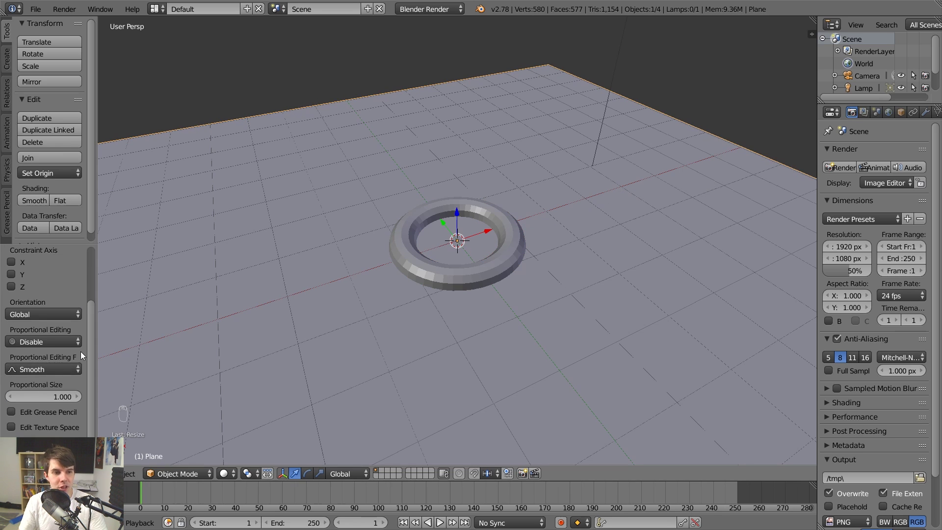
scroll(80, 354, up, 4)
Step: Delete the existing torus and add a new torus mesh at the ground plane's centre
right_click(460, 271)
scroll(464, 274, up, 3)
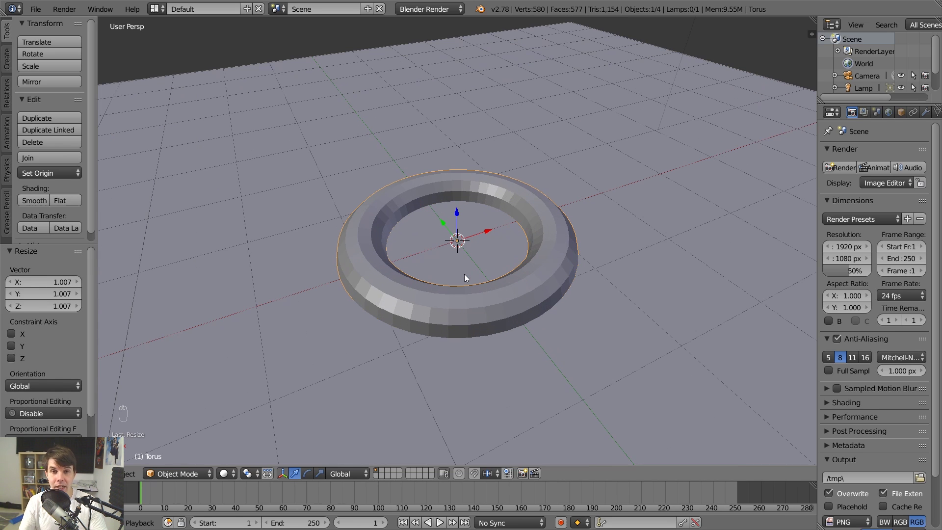
key(x)
click(311, 338)
key(shift+a)
mouse_move(351, 294)
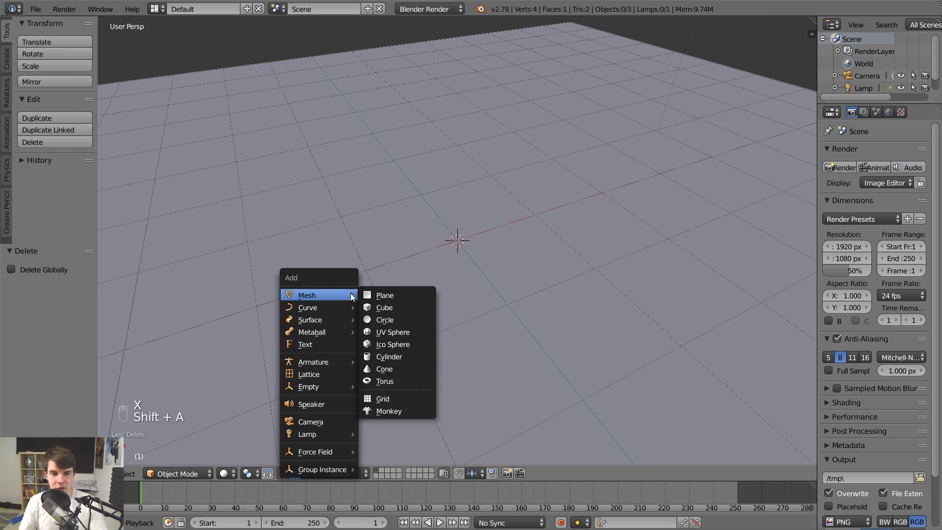
click(405, 380)
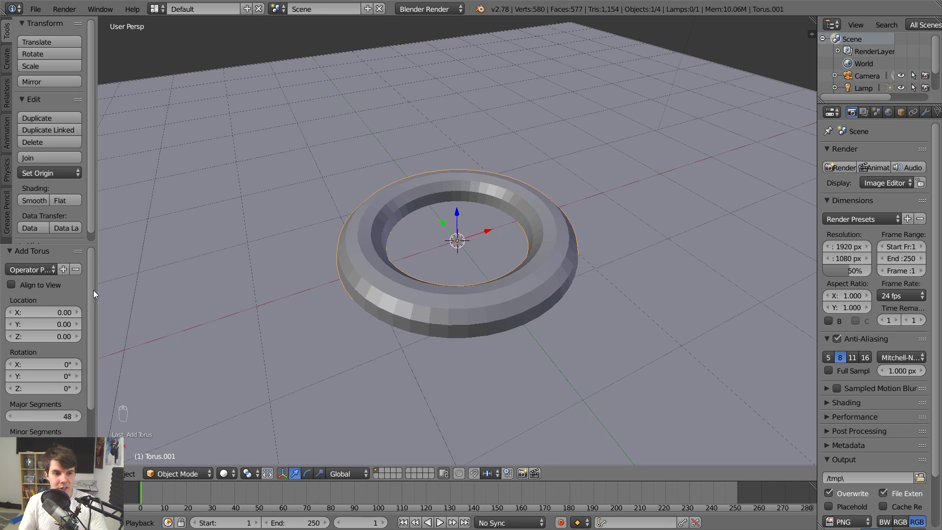
Step: Set the new torus's major segments to 40, leaving the minor segments at 12
scroll(94, 333, down, 4)
click(46, 345)
text(17)
key(Return)
mouse_move(46, 345)
mouse_down()
mouse_move(24, 345)
mouse_move(84, 345)
mouse_move(59, 344)
mouse_up()
scroll(457, 262, up, 3)
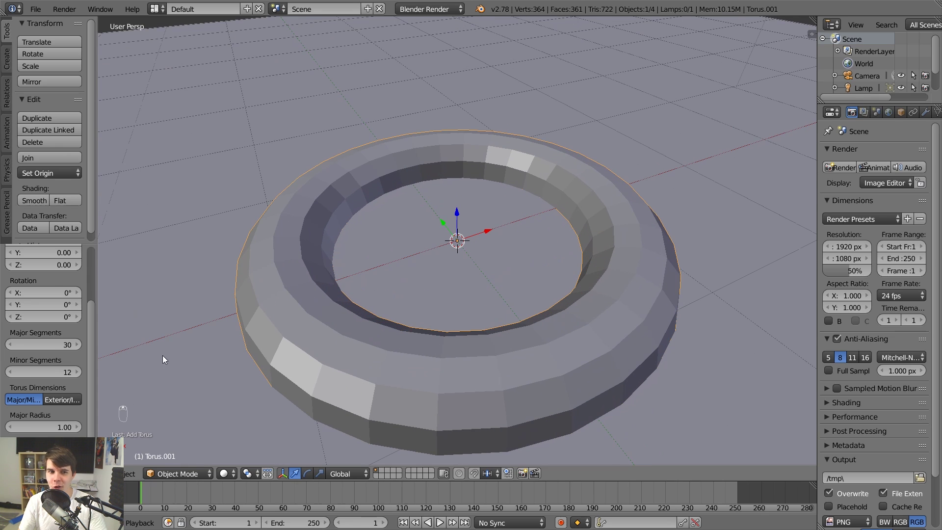
mouse_move(58, 345)
mouse_down()
mouse_move(157, 344)
mouse_move(10, 345)
mouse_move(56, 345)
mouse_move(40, 344)
mouse_up()
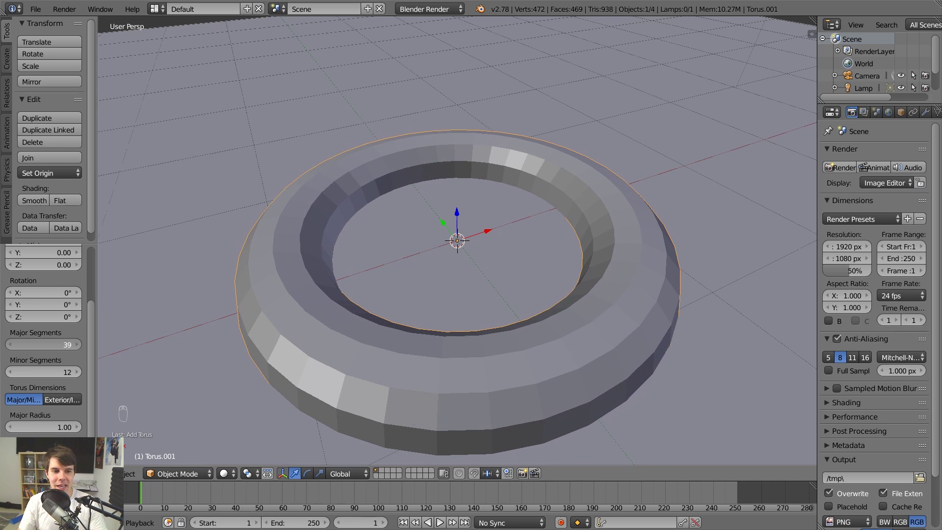
drag(39, 344, 57, 342)
click(57, 343)
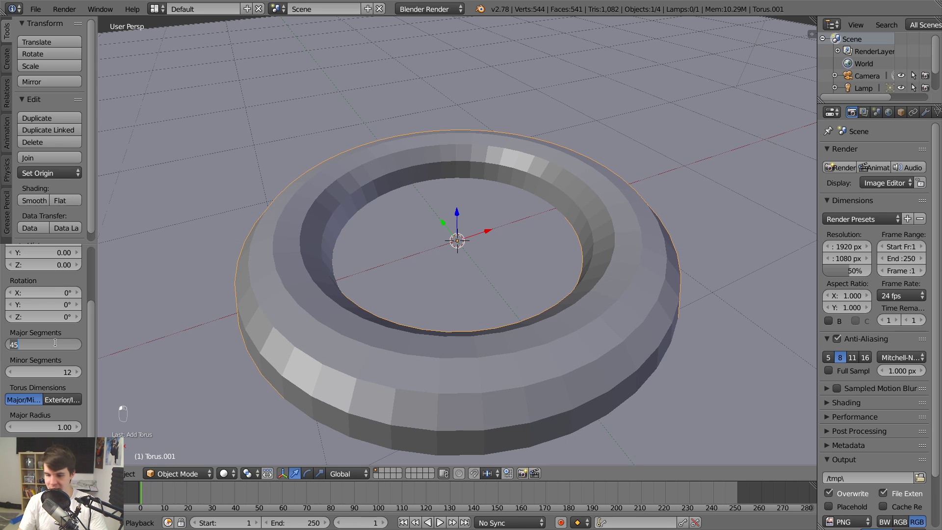
key(Return)
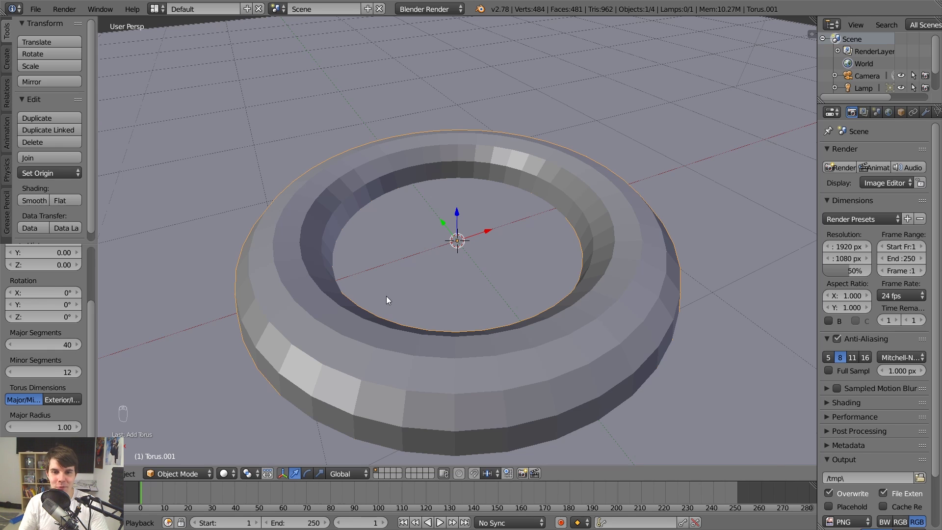
Step: Increase the torus's minor radius in small increments to make the ring clearly thicker around a narrower hole
scroll(388, 295, down, 2)
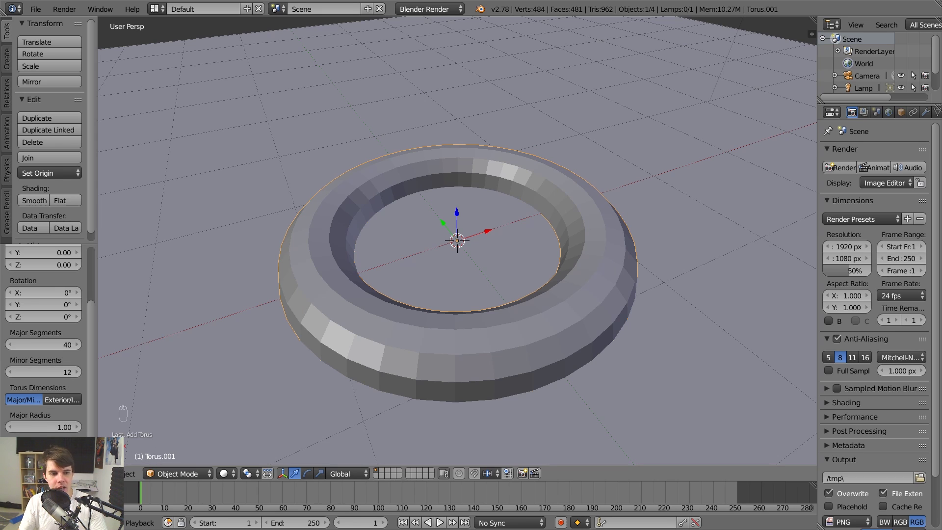
click(77, 455)
click(77, 455)
click(77, 454)
click(77, 454)
click(77, 454)
click(77, 455)
click(77, 454)
click(77, 455)
click(77, 454)
click(77, 454)
click(77, 455)
click(77, 454)
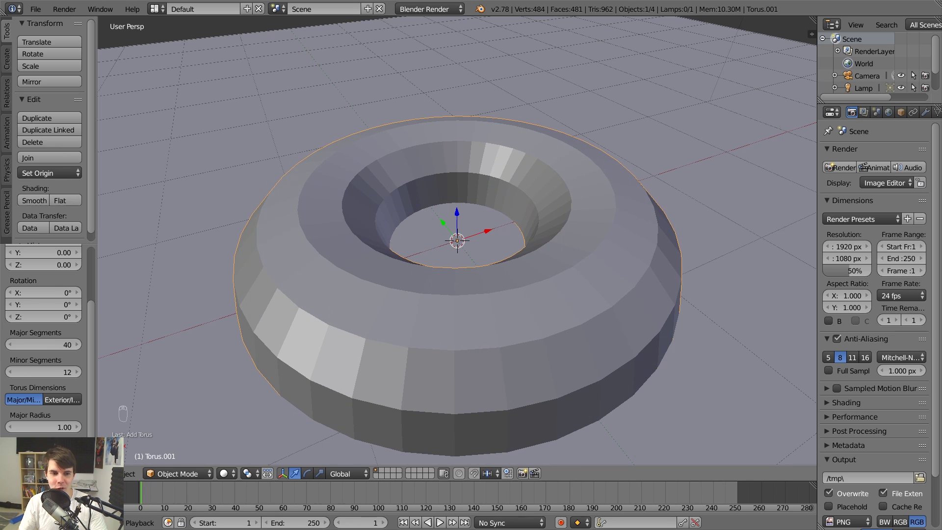
Step: Examine the thickened torus's shape and size on the ground plane from several angles and distances
scroll(319, 306, down, 2)
scroll(319, 307, down, 2)
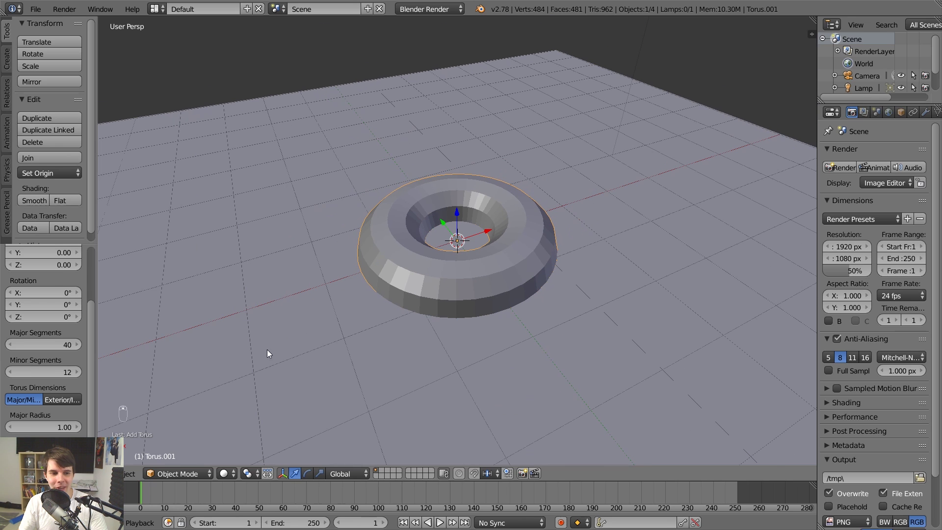
scroll(65, 428, up, 1)
scroll(64, 428, down, 1)
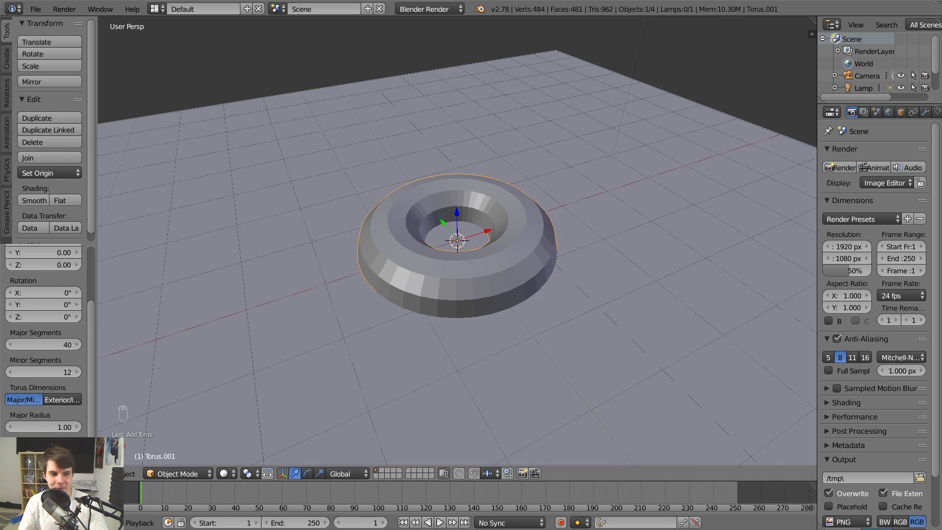
scroll(493, 261, up, 3)
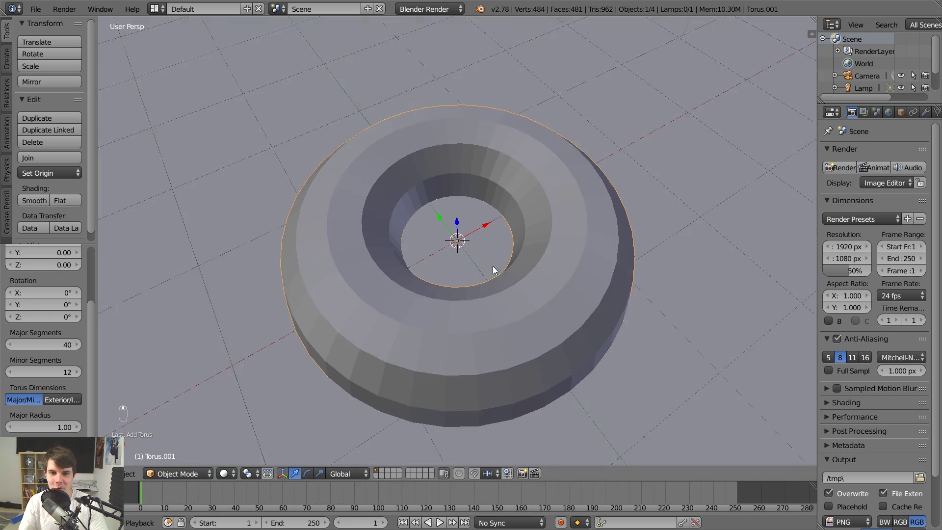
middle_drag(382, 343, 360, 340)
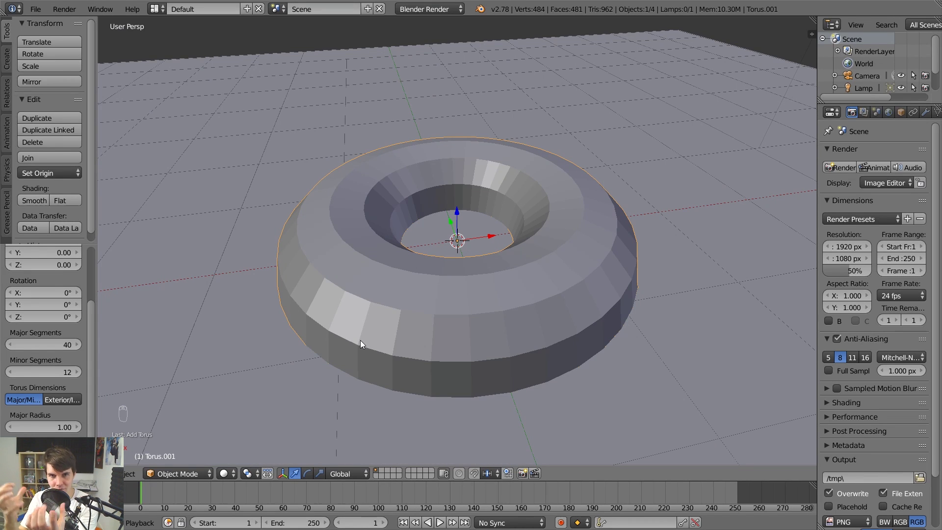
scroll(411, 314, down, 3)
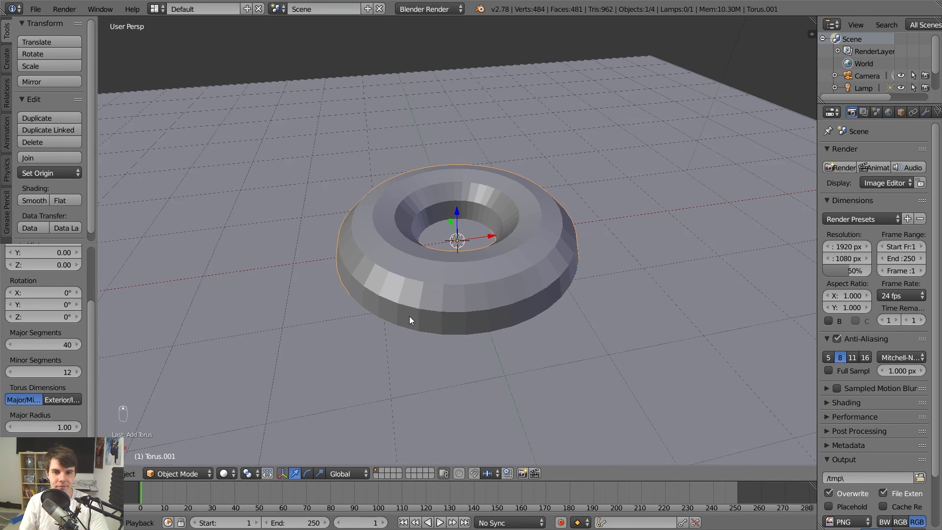
middle_drag(419, 291, 395, 269)
scroll(392, 271, up, 3)
scroll(479, 248, down, 3)
scroll(492, 240, up, 3)
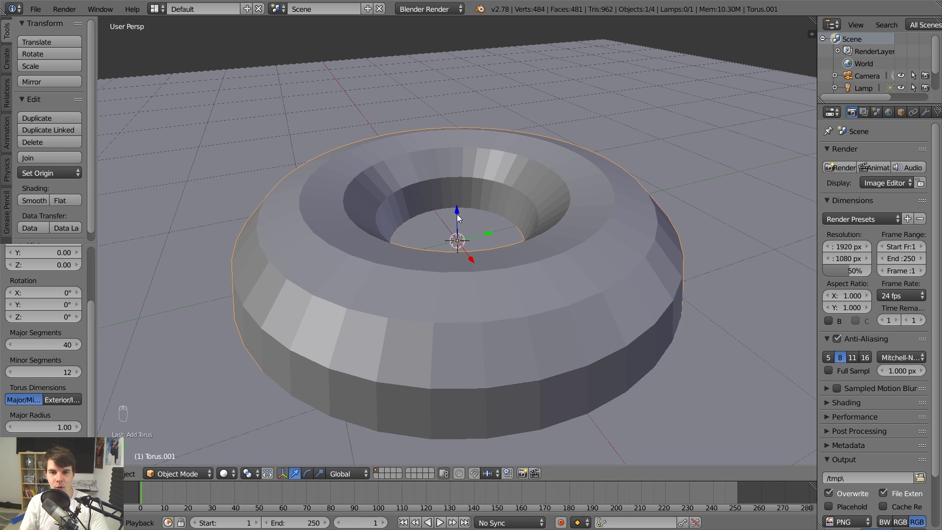
Step: Raise the torus slightly along the Z axis above the centre of the ground plane
key(g)
key(z)
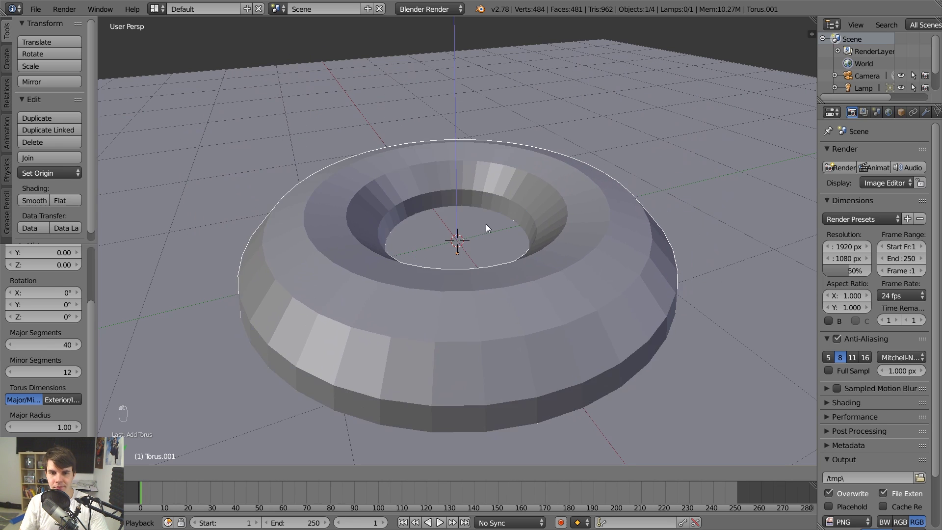
click(487, 216)
middle_drag(493, 195, 469, 233)
scroll(472, 220, down, 5)
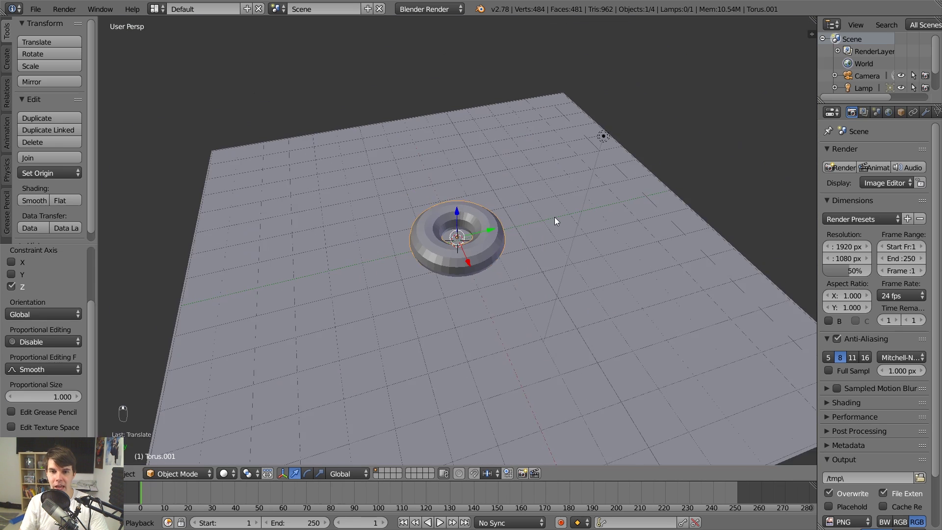
Step: Select the lamp and the ground plane by turns, and make the torus the selected object again
right_click(604, 137)
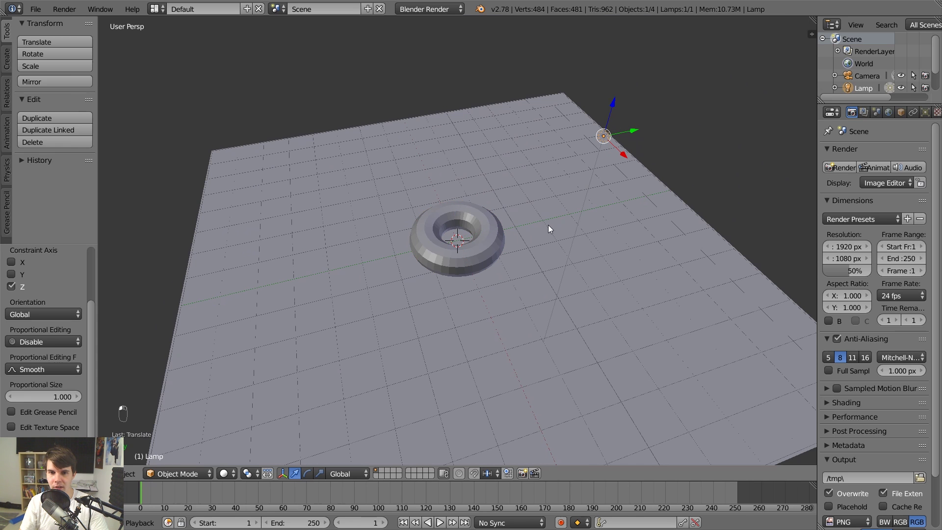
right_click(553, 202)
right_click(604, 136)
scroll(637, 74, down, 2)
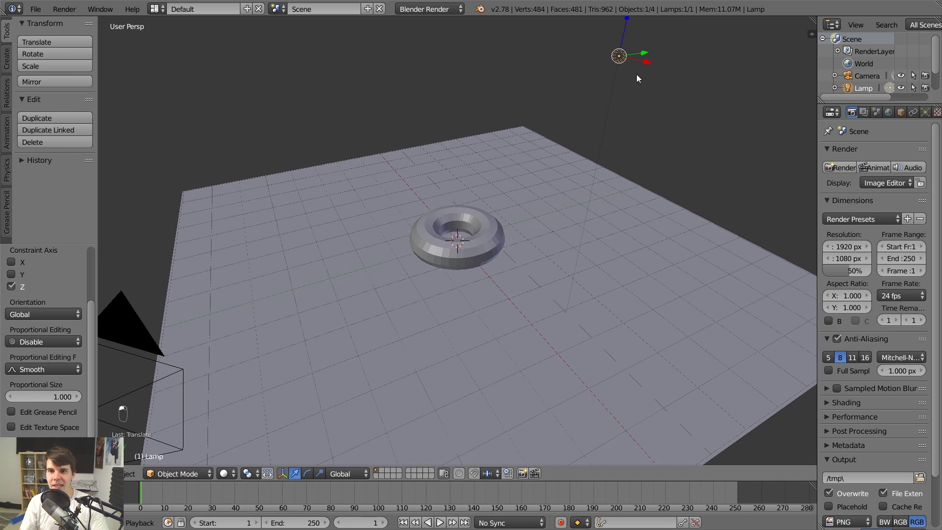
scroll(614, 87, up, 6)
right_click(529, 207)
scroll(529, 208, up, 2)
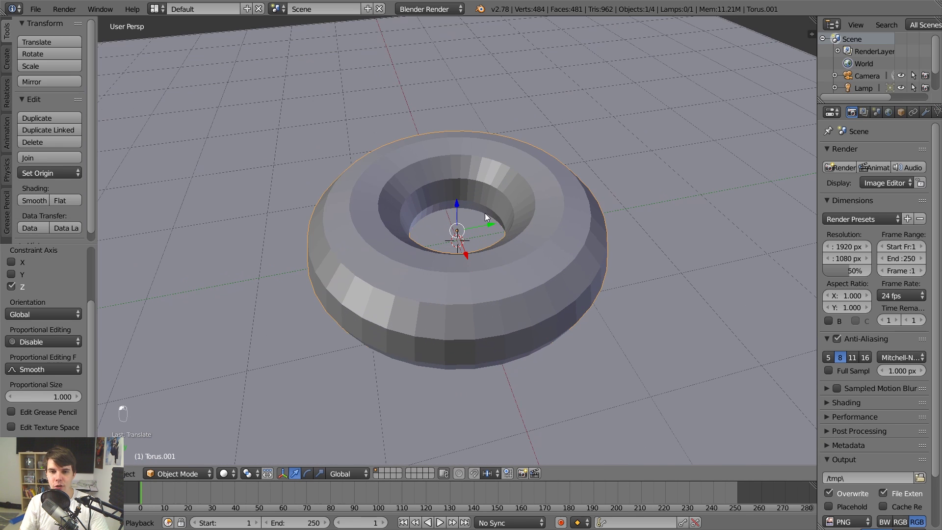
Step: Move the torus freely without an axis constraint and place it close to the ground plane's centre
key(g)
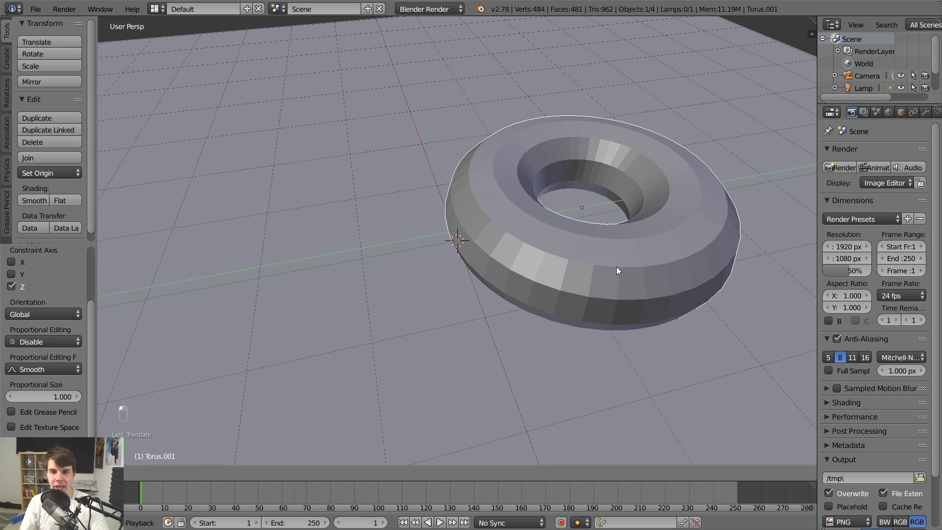
click(484, 223)
drag(485, 225, 499, 201)
middle_drag(499, 214, 469, 229)
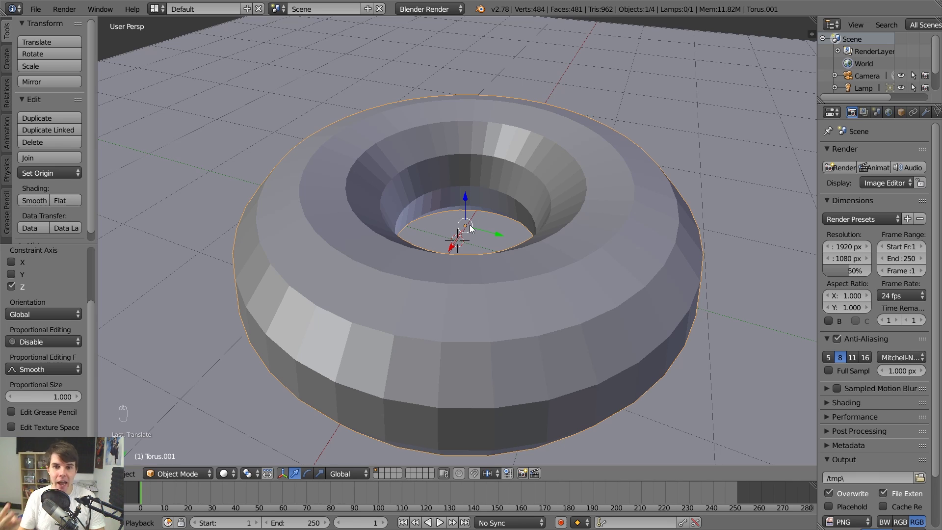
Step: Lower the torus slightly with a move constrained to the Z axis
key(g)
key(z)
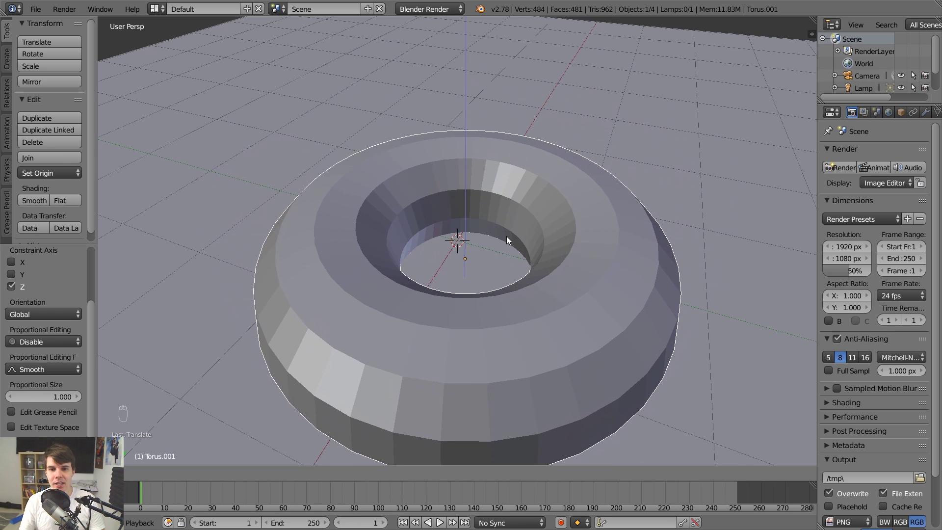
click(492, 221)
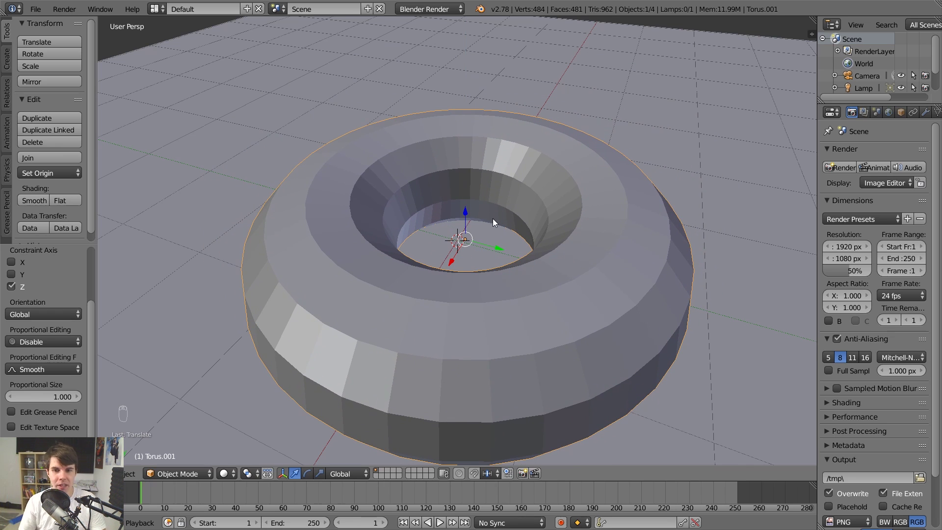
Step: Shift the torus along the Y axis and the X axis, keeping it near the ground plane's centre
key(g)
key(y)
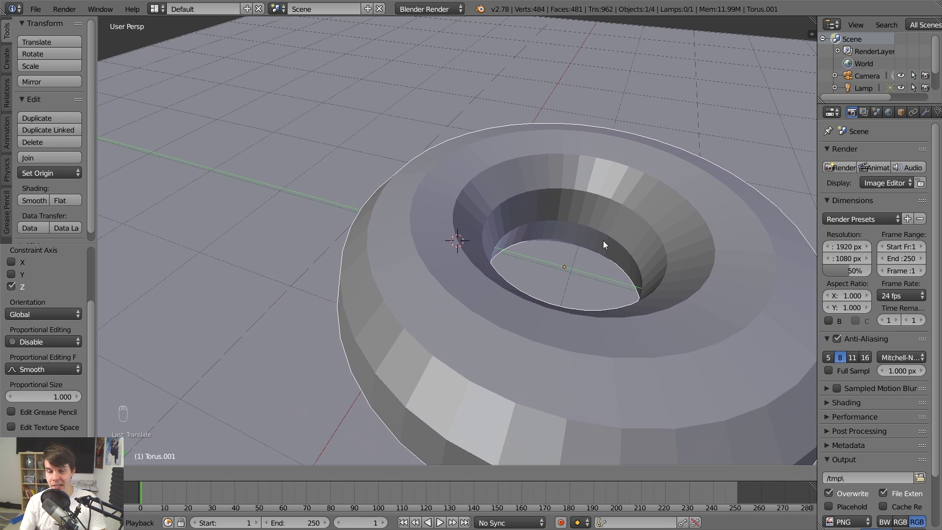
click(424, 248)
key(g)
key(x)
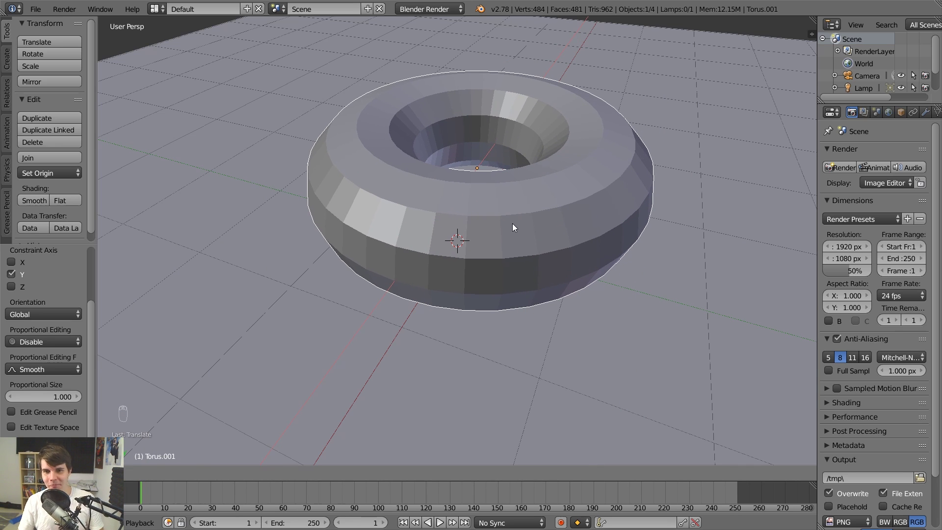
click(474, 249)
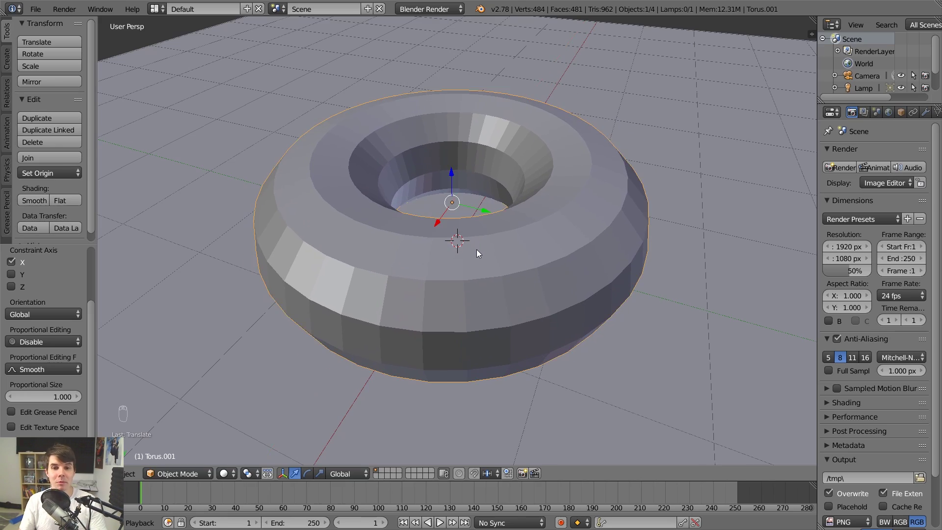
middle_drag(476, 249, 524, 222)
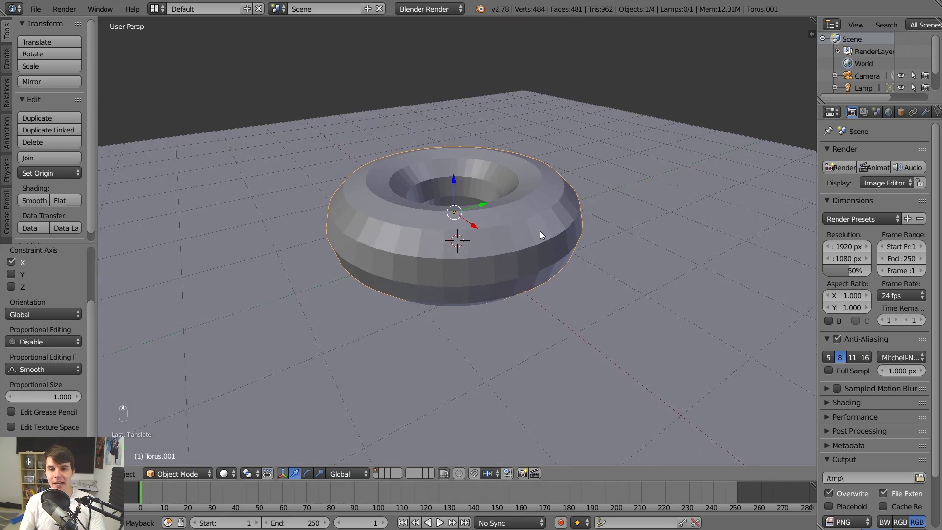
middle_drag(540, 231, 501, 259)
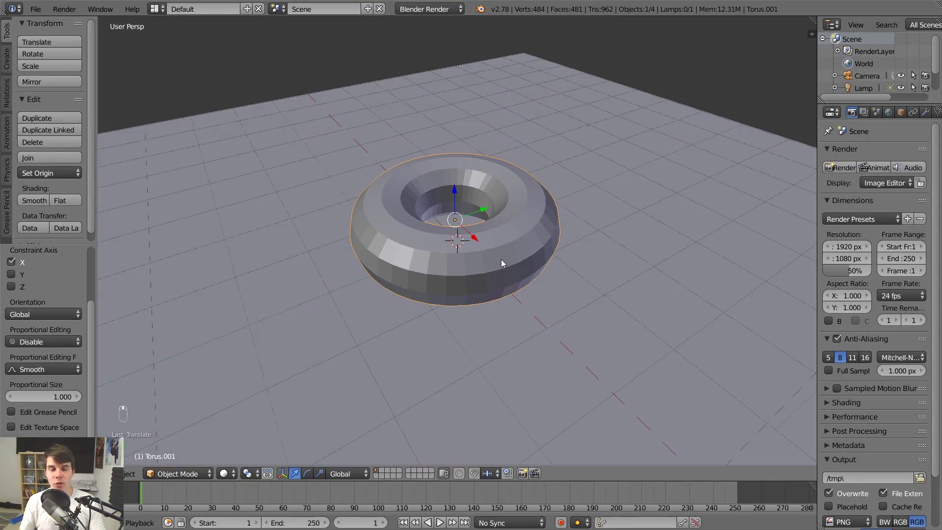
Step: Reposition the torus slightly along the Y axis and adjust its height along the Z axis
key(g)
key(y)
click(463, 230)
key(g)
key(z)
click(502, 228)
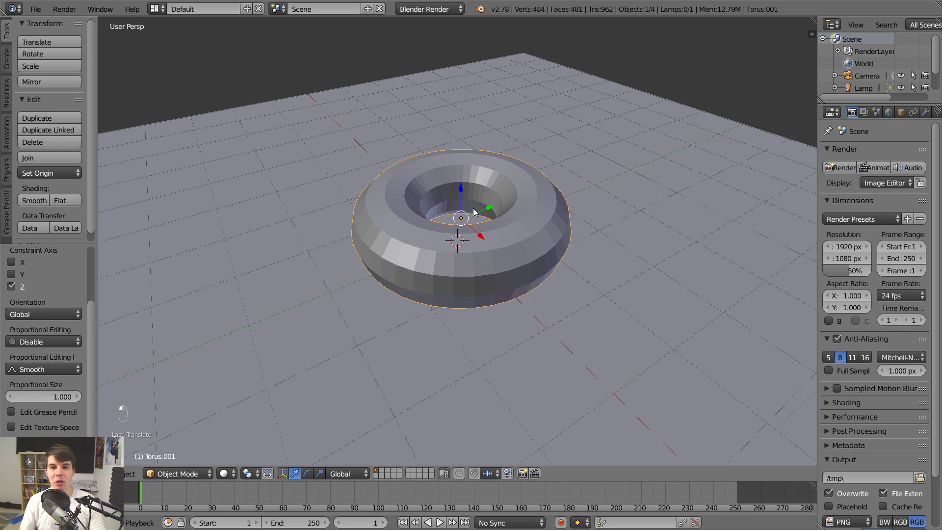
Step: Move the torus freely towards the ground plane's far side, and then adjust its height with a Z-axis constraint
key(g)
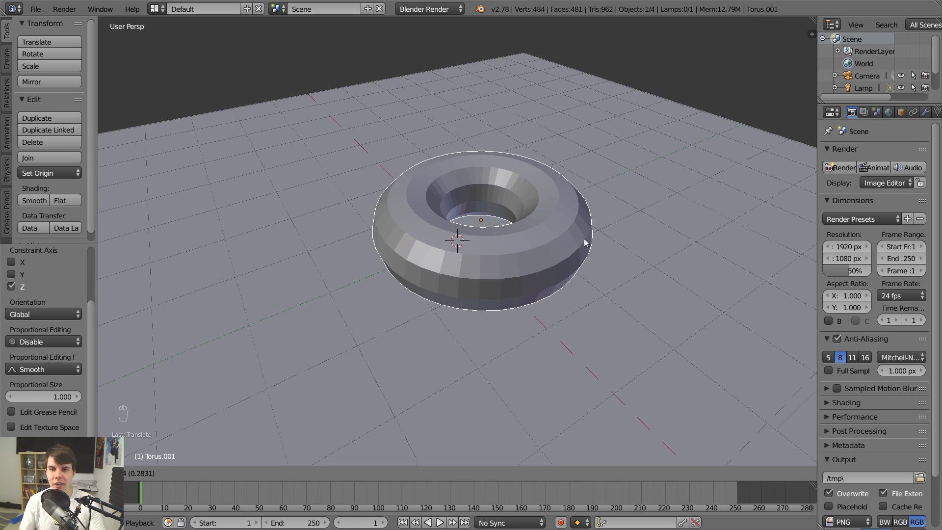
click(770, 134)
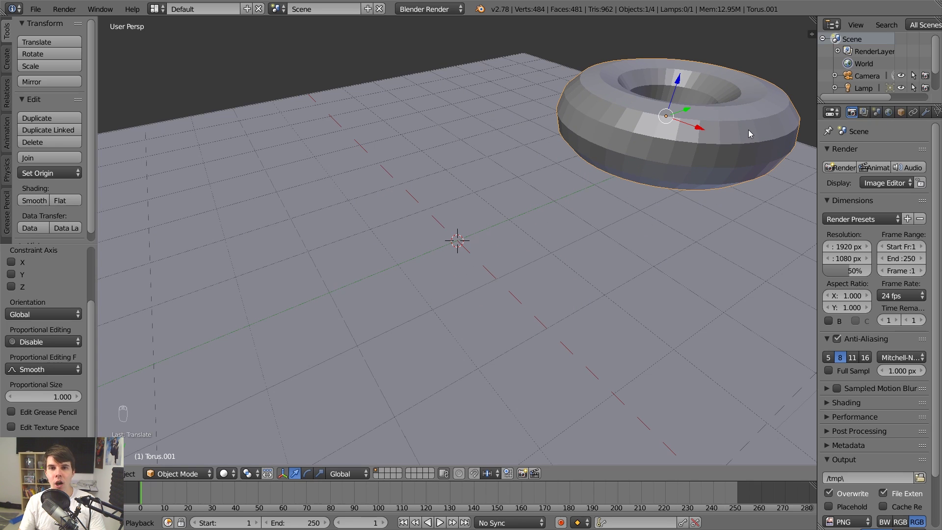
key(g)
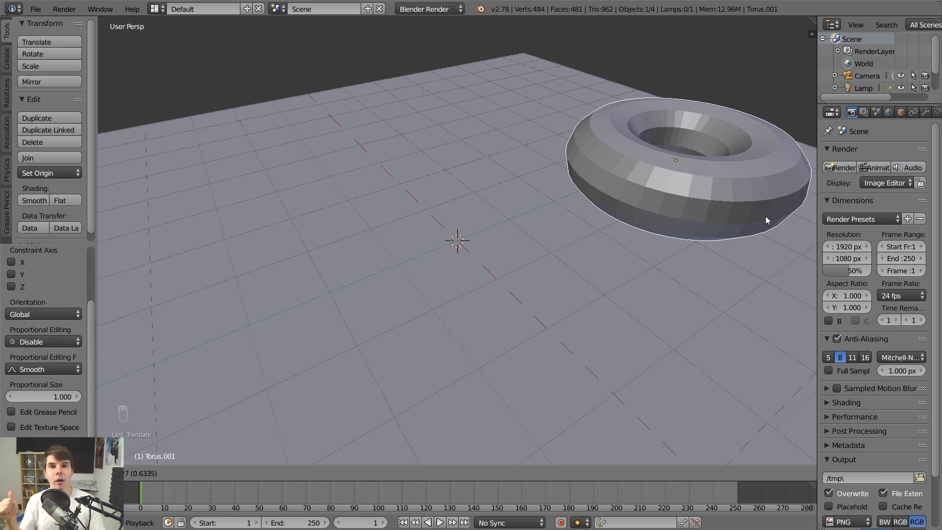
key(x)
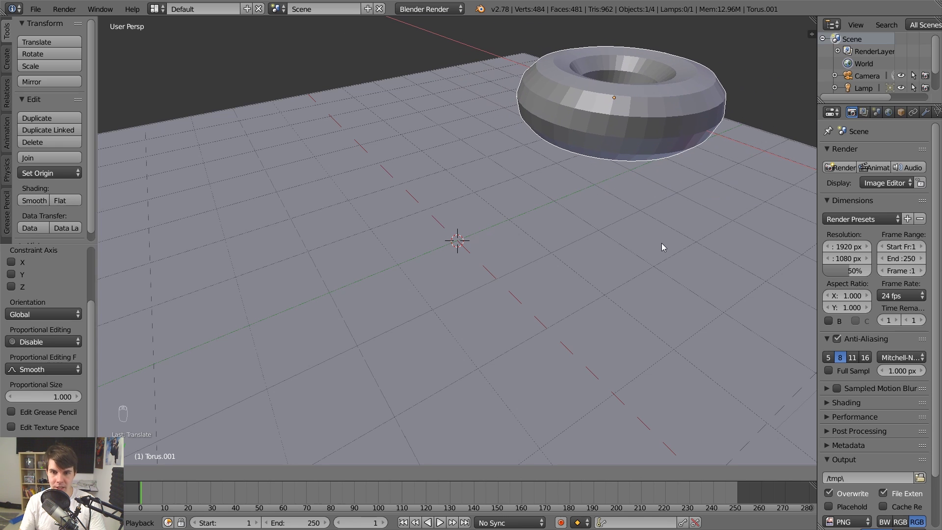
key(x)
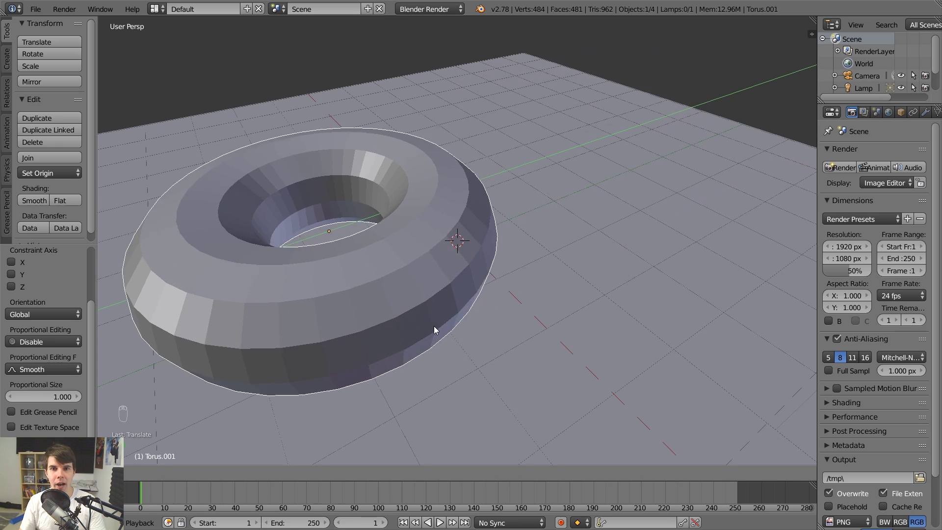
key(z)
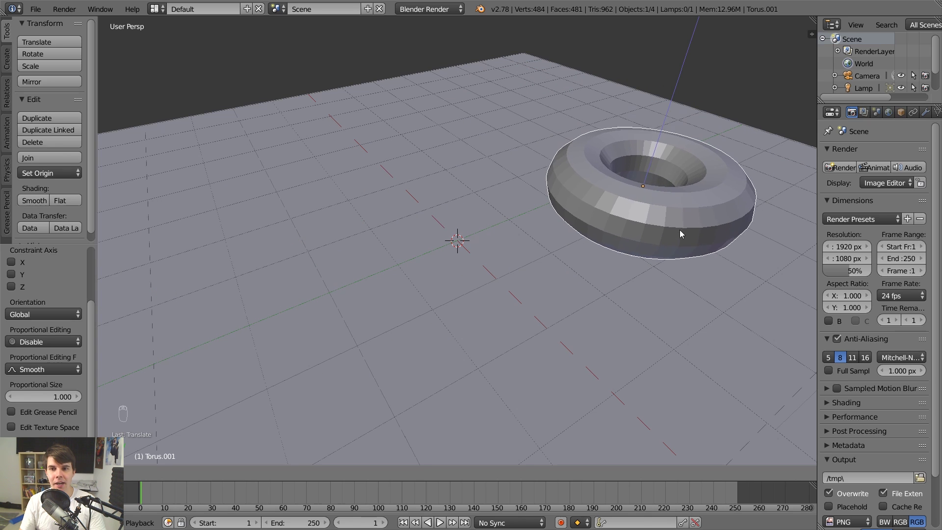
click(693, 171)
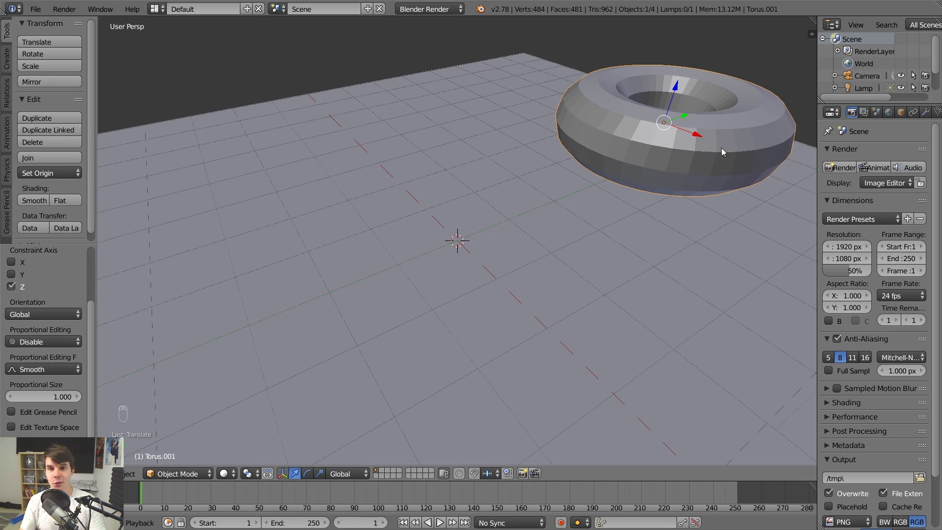
Step: Bring the torus back near the ground plane's centre with a move constrained to the Y axis
key(g)
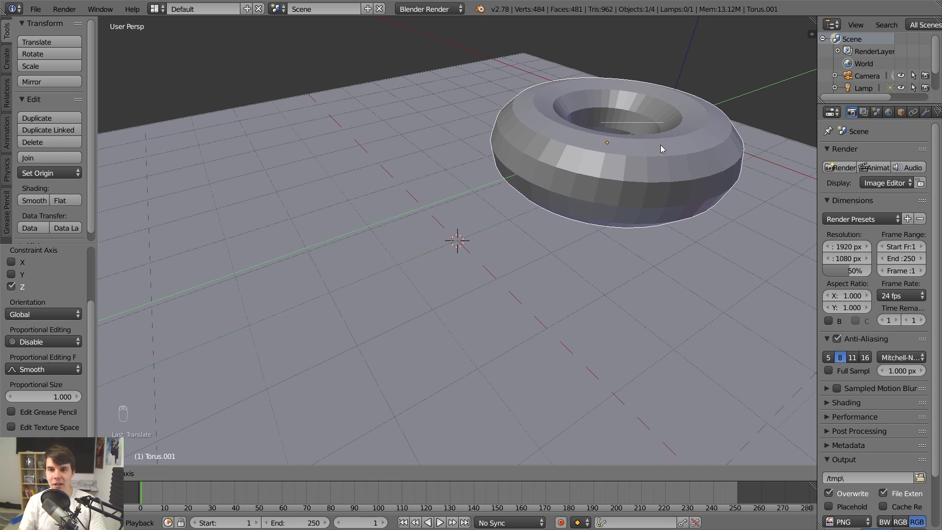
middle_drag(661, 150, 459, 246)
click(460, 249)
scroll(490, 254, down, 2)
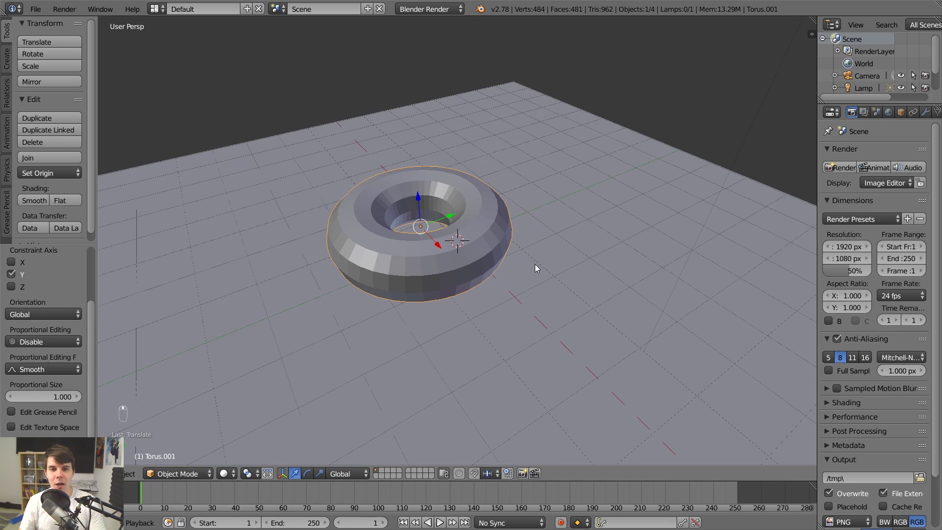
Step: Move the torus along the X and Z axes so it sits above the ground plane's far corner
key(g)
key(g)
key(g)
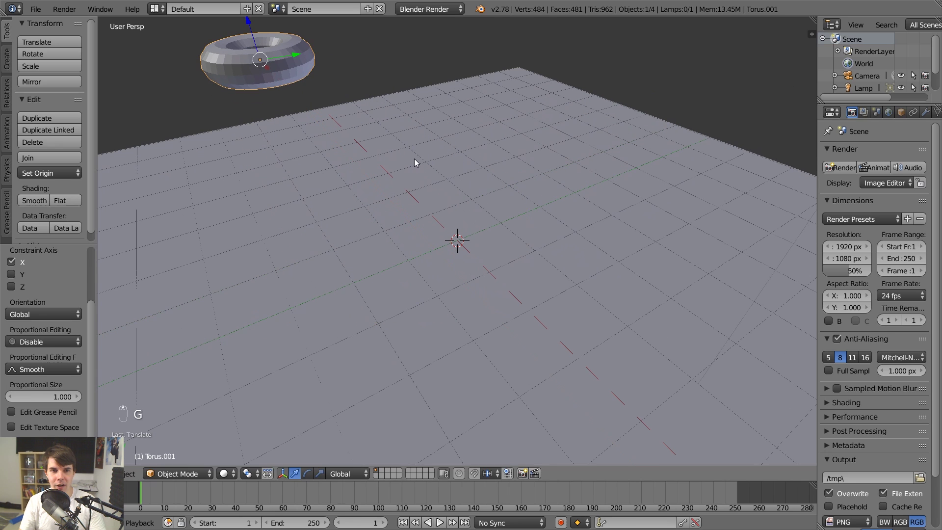
middle_drag(650, 85, 654, 123)
click(631, 174)
scroll(557, 176, down, 1)
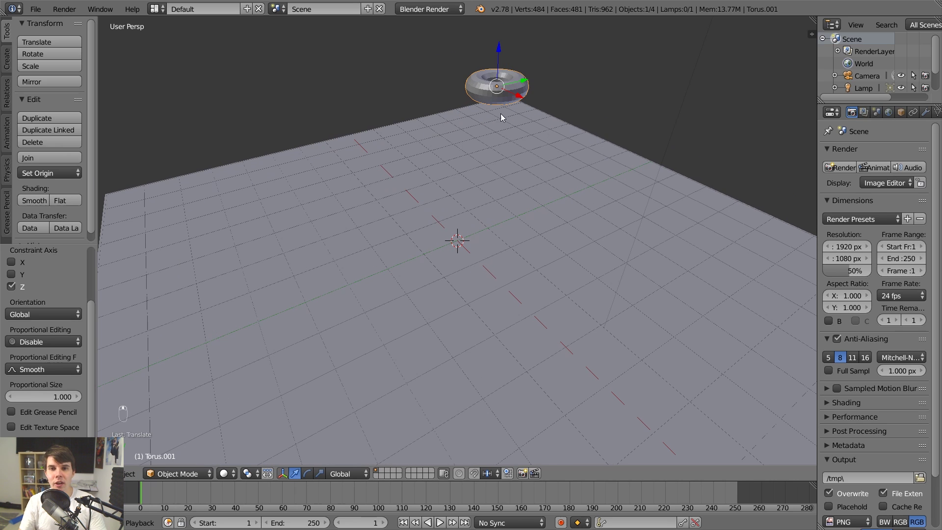
Step: Centre the torus over the ground plane with a free move in the top view, and return to a perspective angle
key(g)
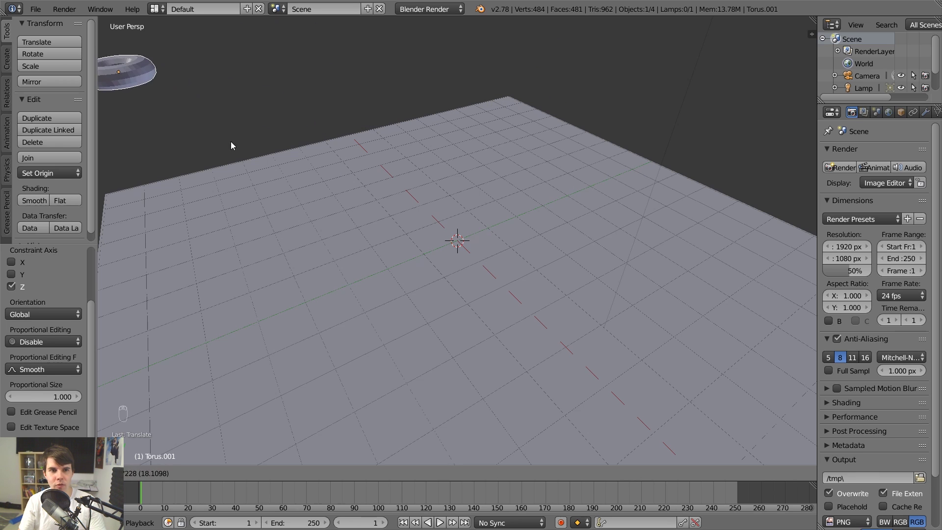
click(594, 141)
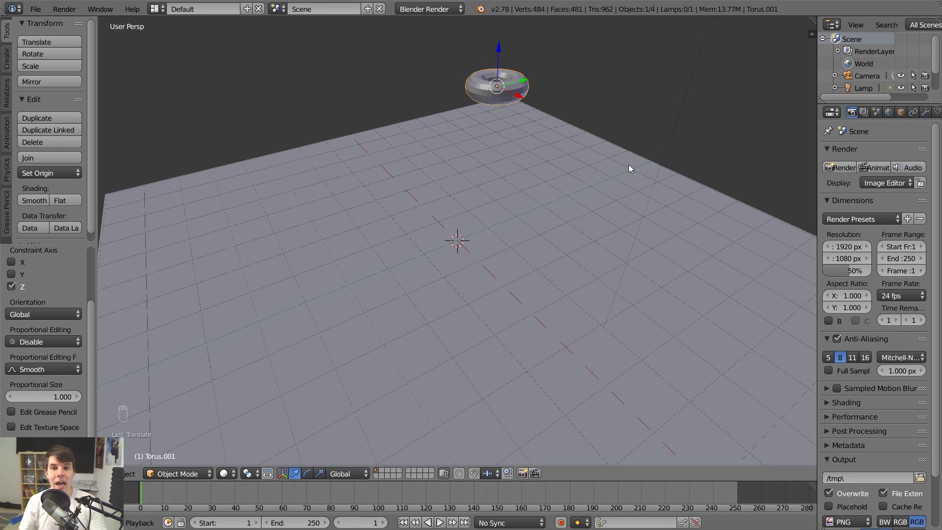
key(KP_7)
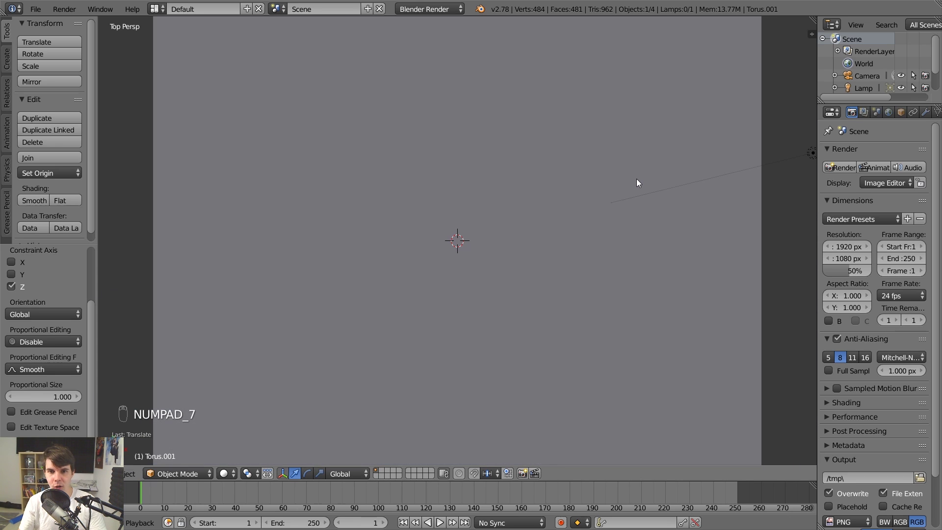
key(g)
click(551, 265)
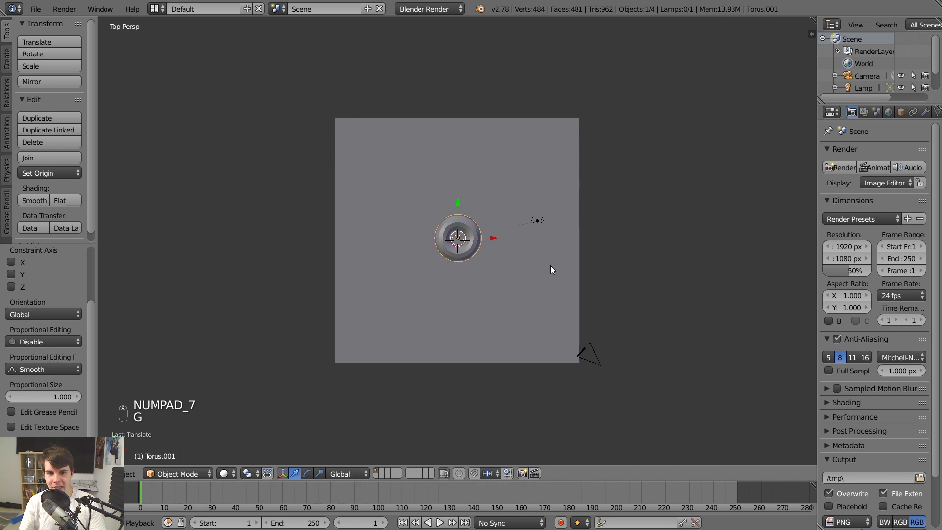
middle_drag(550, 266, 531, 229)
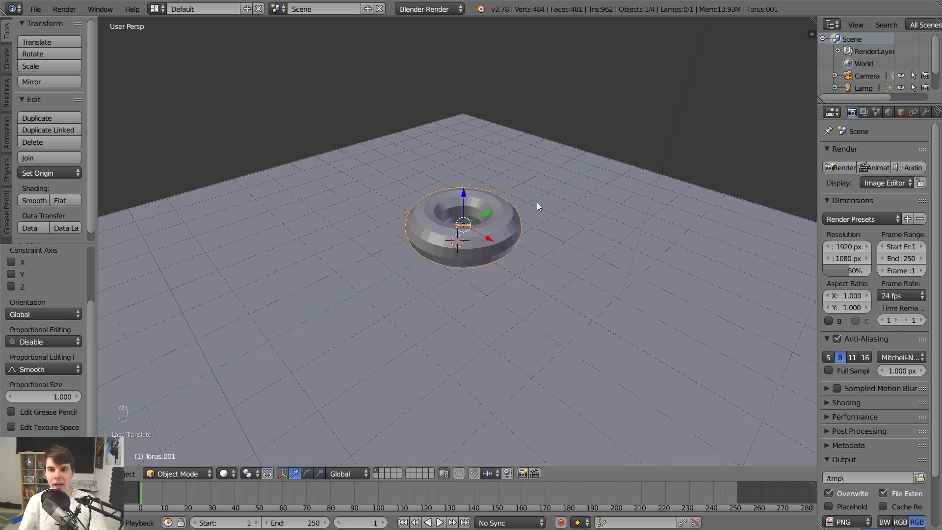
Step: Shift the torus along the Y axis, and then adjust its position along the X axis
key(g)
click(687, 183)
key(g)
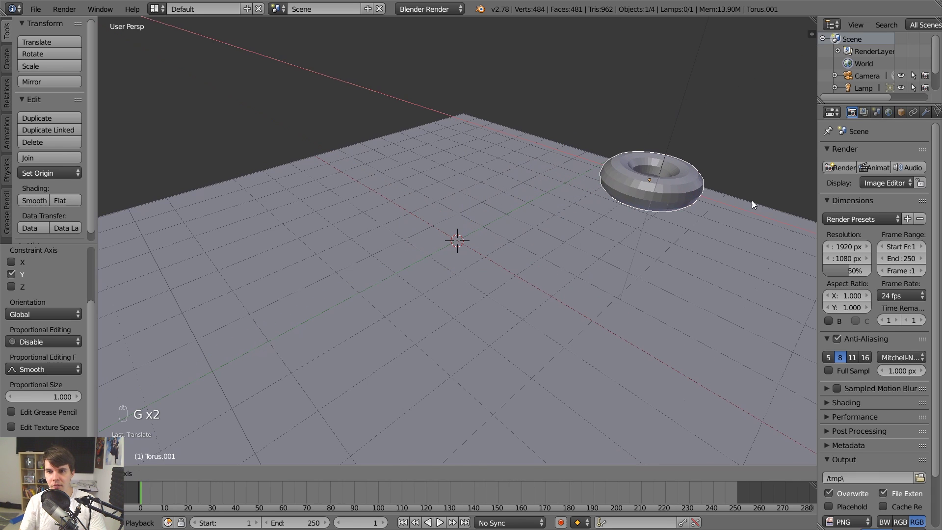
click(750, 201)
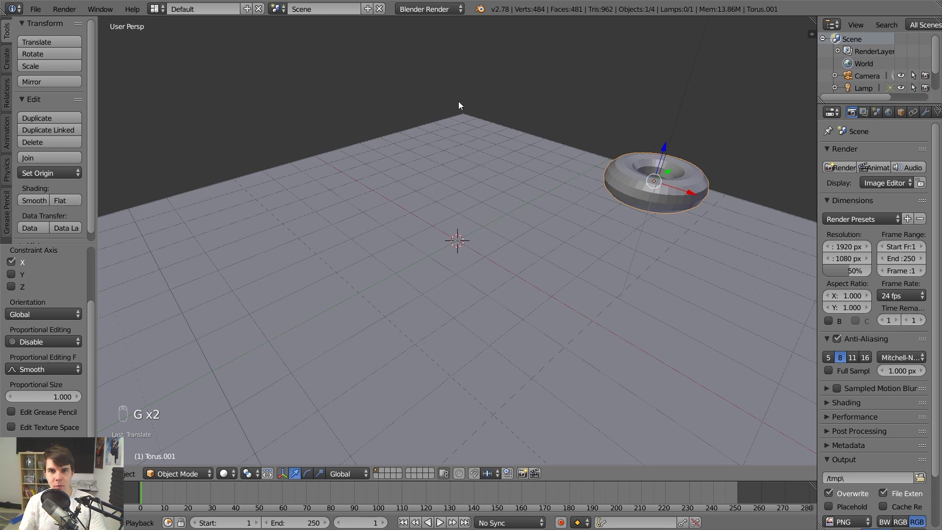
Step: Move the torus towards the ground plane's far corner and raise it above the plane along the Z axis
key(g)
click(547, 161)
key(g)
key(z)
click(529, 109)
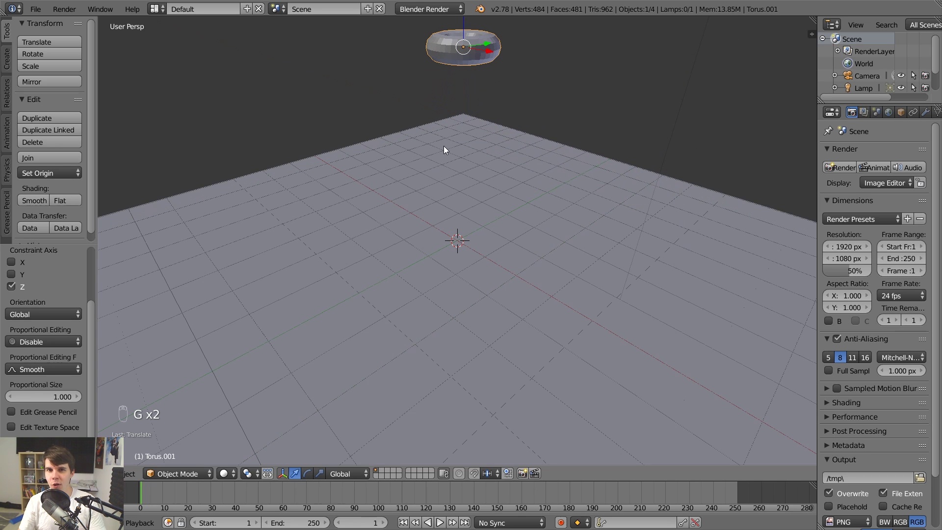
Step: Bring the torus back from the far corner along the X axis and lower it along the Z axis
key(g)
click(249, 190)
key(g)
key(x)
click(467, 263)
key(g)
key(z)
click(485, 398)
Step: Fine-tune the torus along the Y axis and the X axis to keep it at the ground plane's centre
middle_drag(487, 403, 481, 319)
key(g)
click(552, 301)
middle_drag(553, 300, 614, 315)
key(g)
key(x)
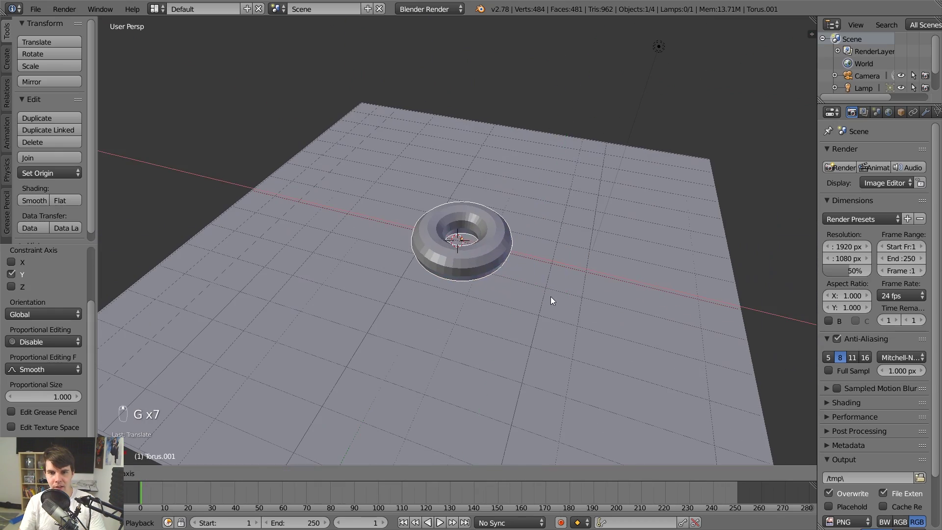
click(494, 279)
Step: Shift the torus with axis-constrained moves from the centre to the ground plane's far corner
middle_drag(494, 281, 536, 233)
key(g)
key(y)
click(479, 235)
key(g)
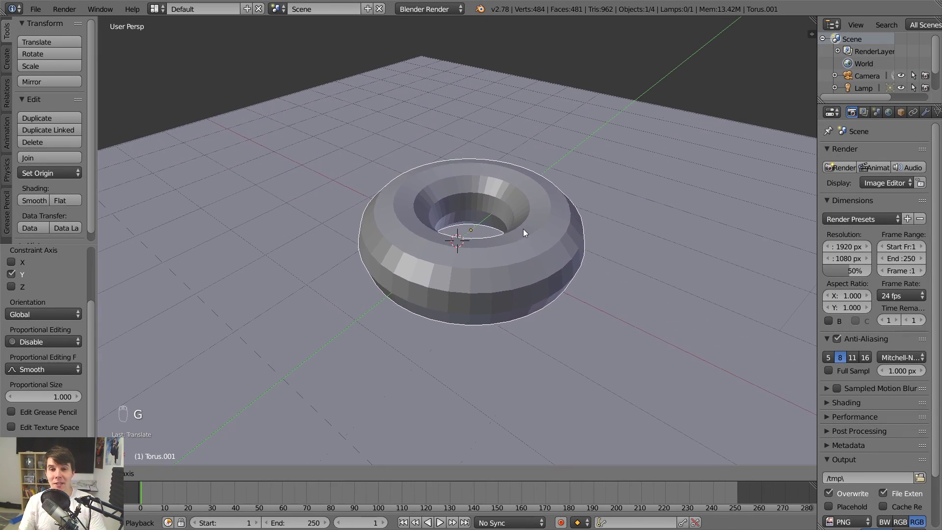
key(x)
click(457, 68)
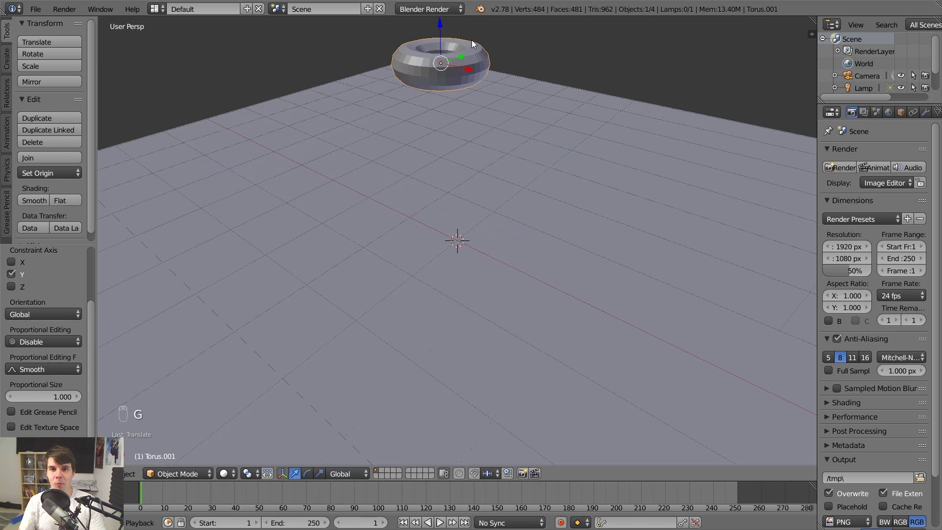
Step: Return the torus from the far corner to near the ground plane's centre, finishing with an X-axis move
key(g)
key(g)
click(514, 243)
key(g)
right_click(527, 246)
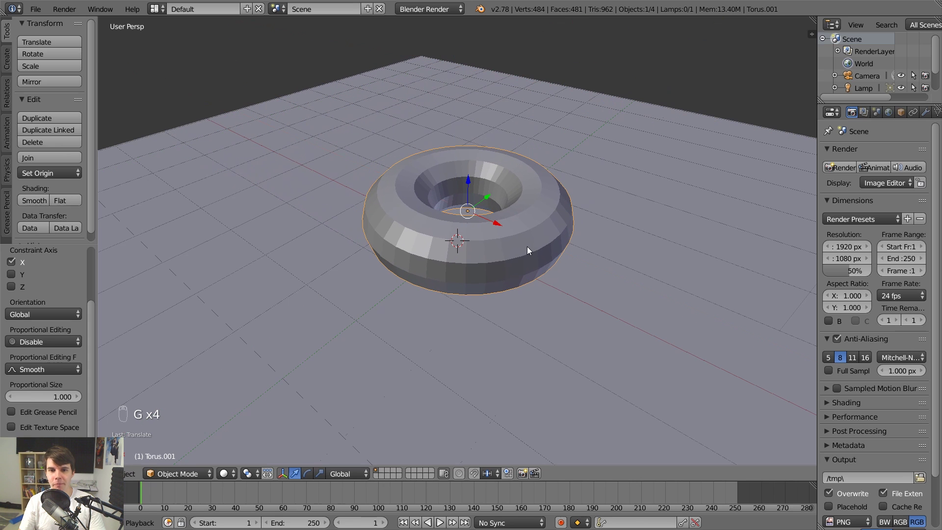
Step: Try scaling the torus uniformly, and try moving it along the Z axis
middle_drag(513, 257, 480, 237)
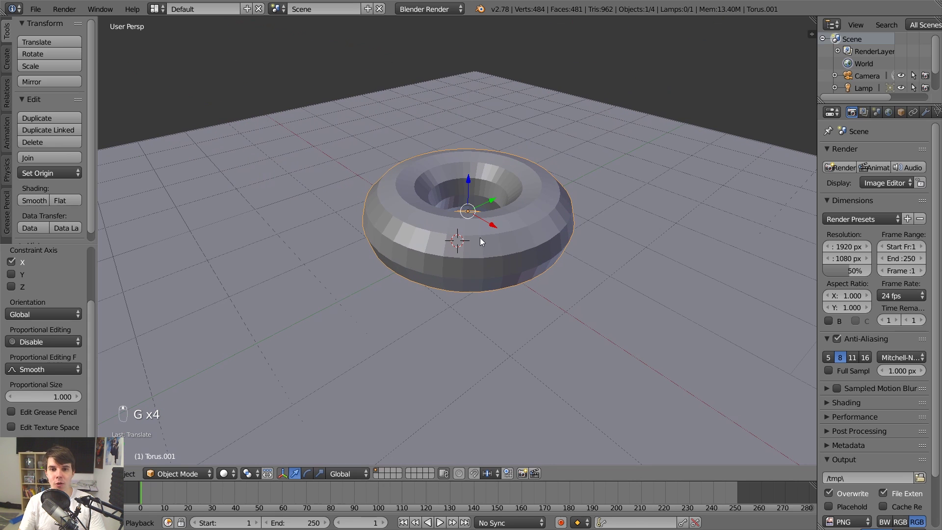
key(s)
right_click(529, 249)
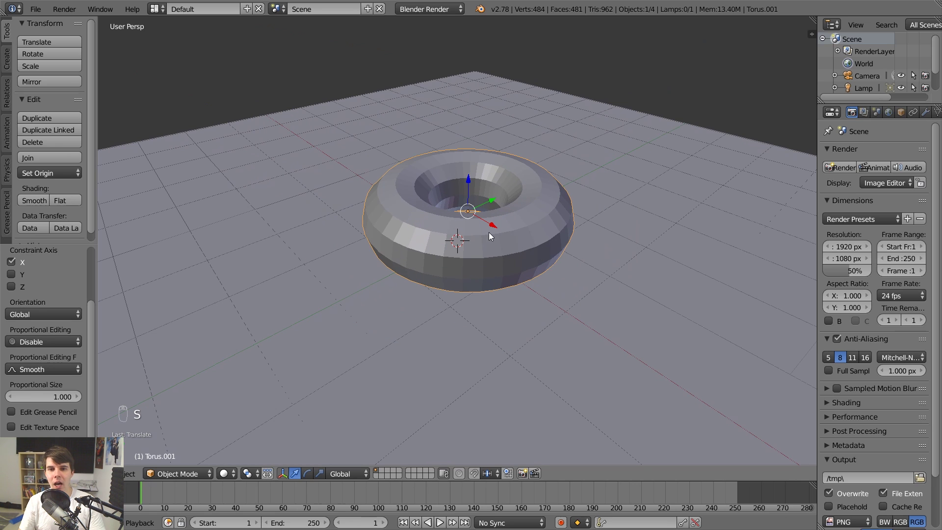
key(g)
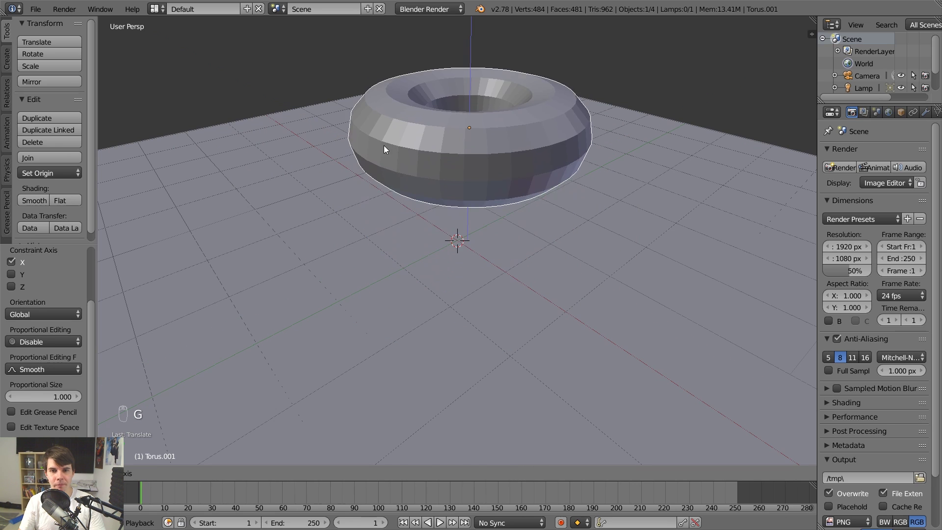
right_click(517, 193)
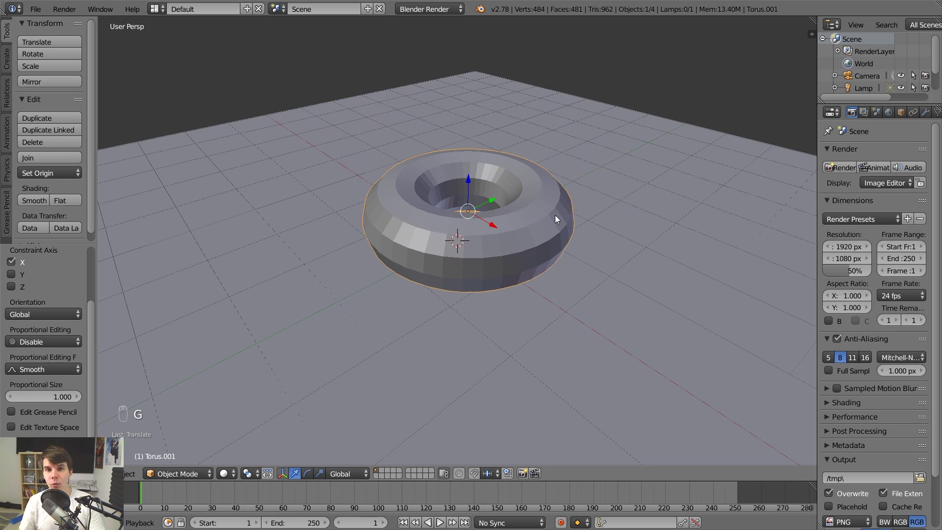
Step: Try rotating the torus freely without an axis constraint
middle_drag(555, 215, 500, 260)
scroll(499, 264, up, 1)
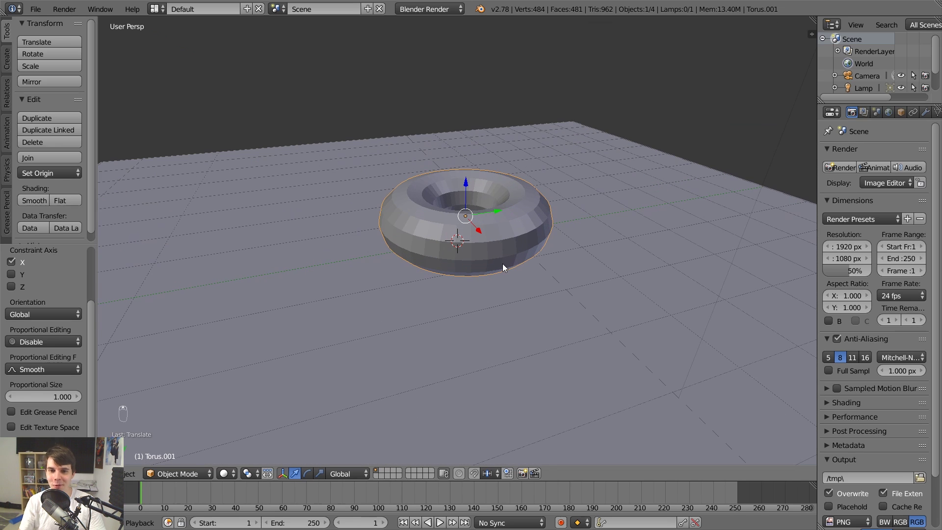
scroll(467, 267, up, 1)
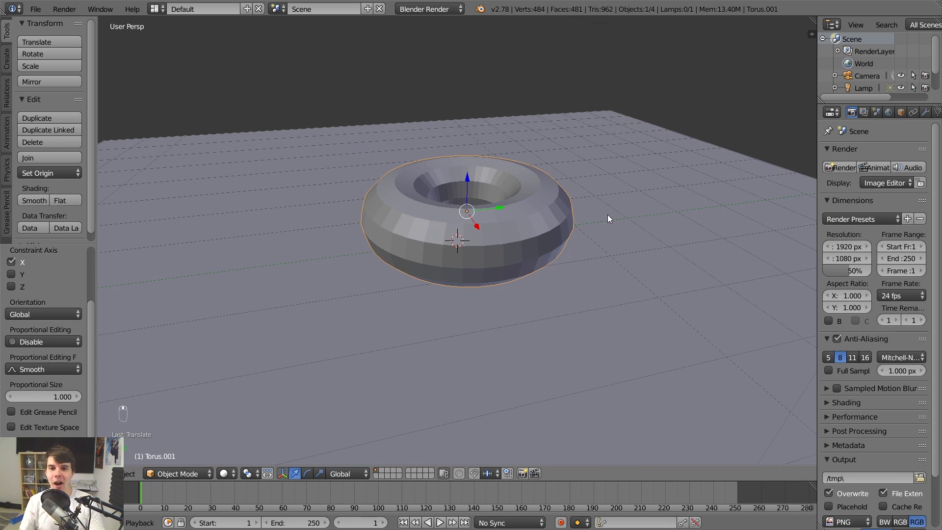
key(r)
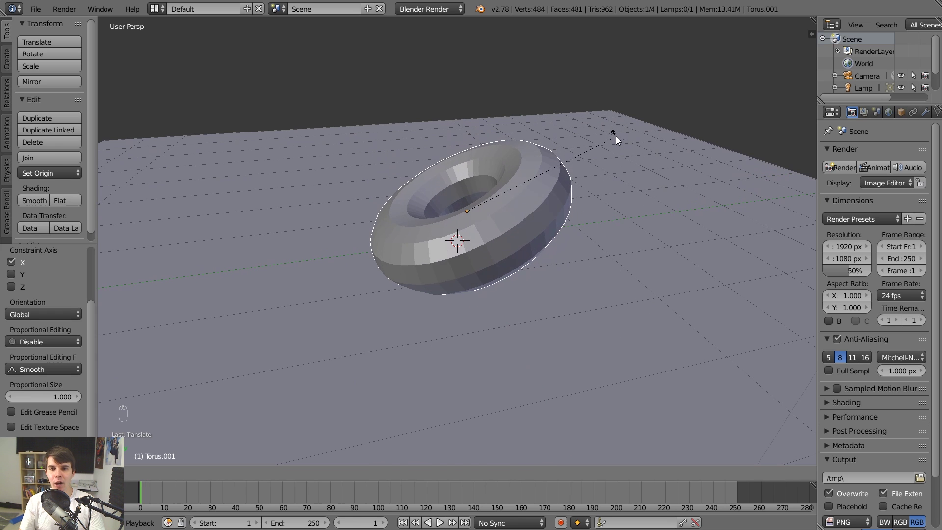
right_click(616, 136)
middle_drag(504, 181, 493, 198)
middle_drag(572, 247, 550, 231)
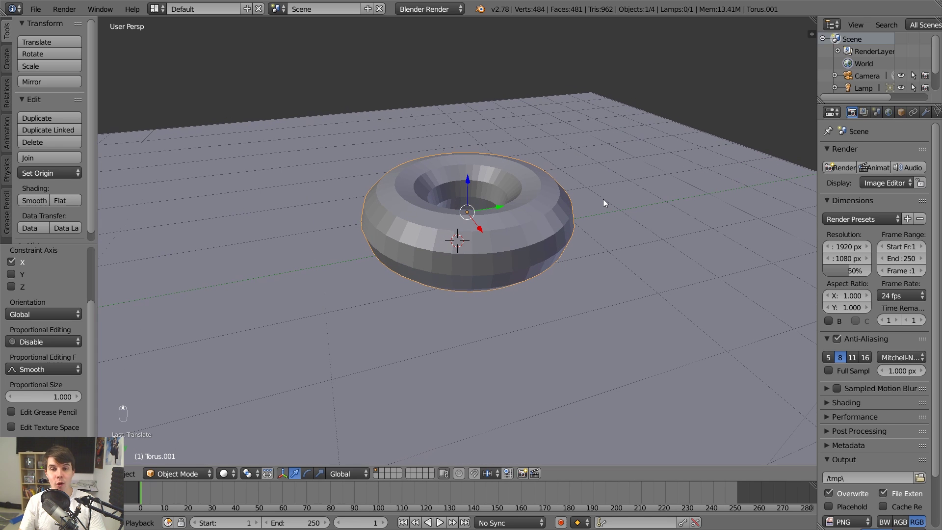
right_click(602, 199)
scroll(602, 199, down, 4)
scroll(576, 202, up, 2)
right_click(544, 215)
Step: Try rotating the torus with the rotation constrained to individual axes, including X and Z
key(r)
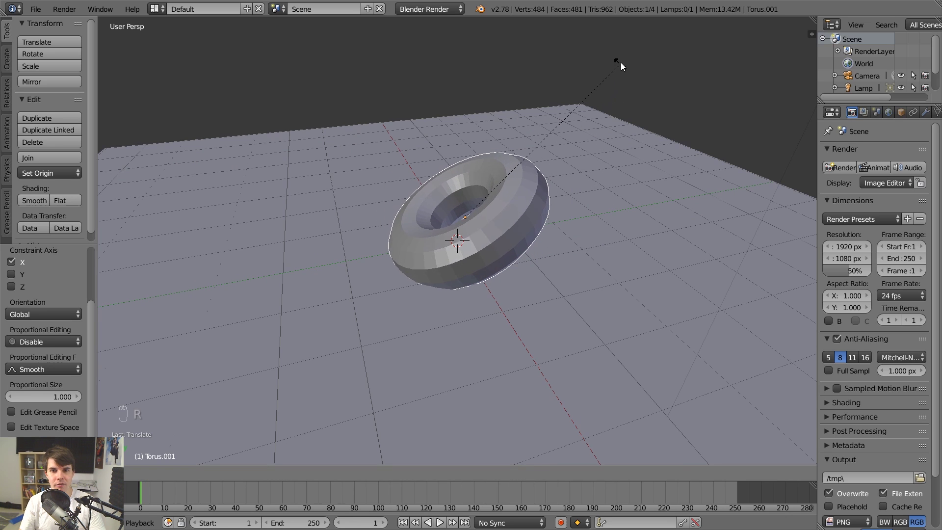
key(x)
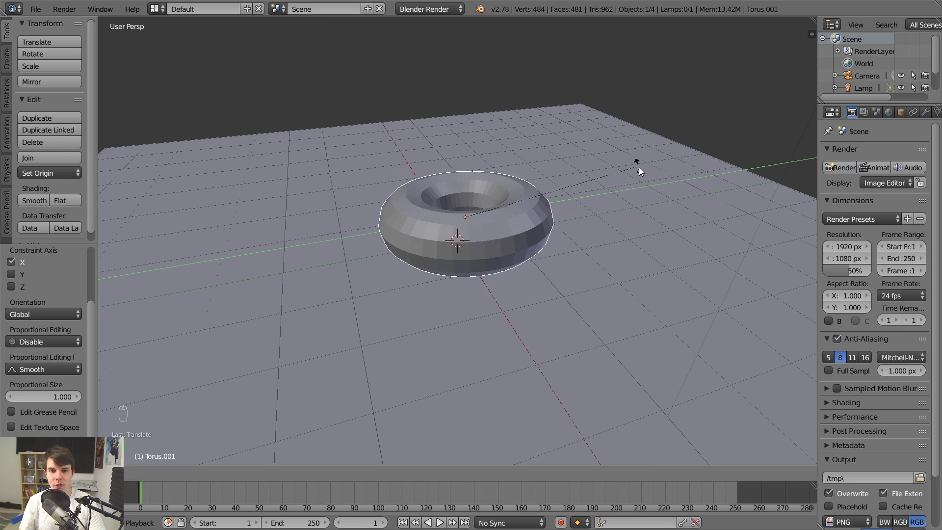
key(z)
click(488, 416)
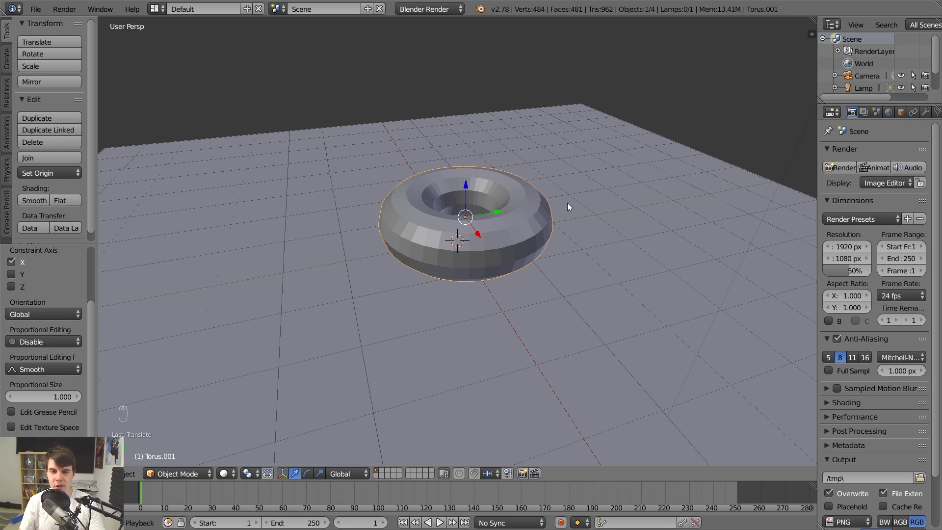
Step: Try scaling the torus along the X, Y and Z axes in turn
key(s)
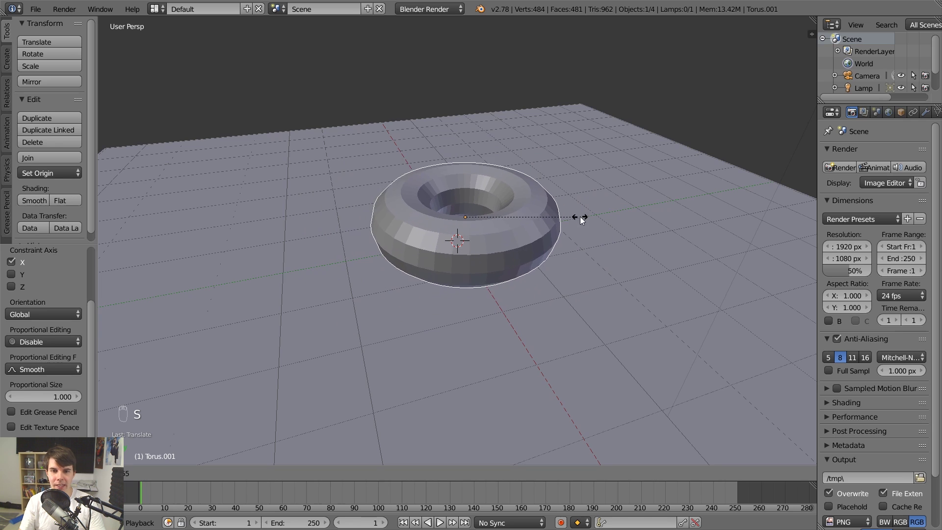
key(x)
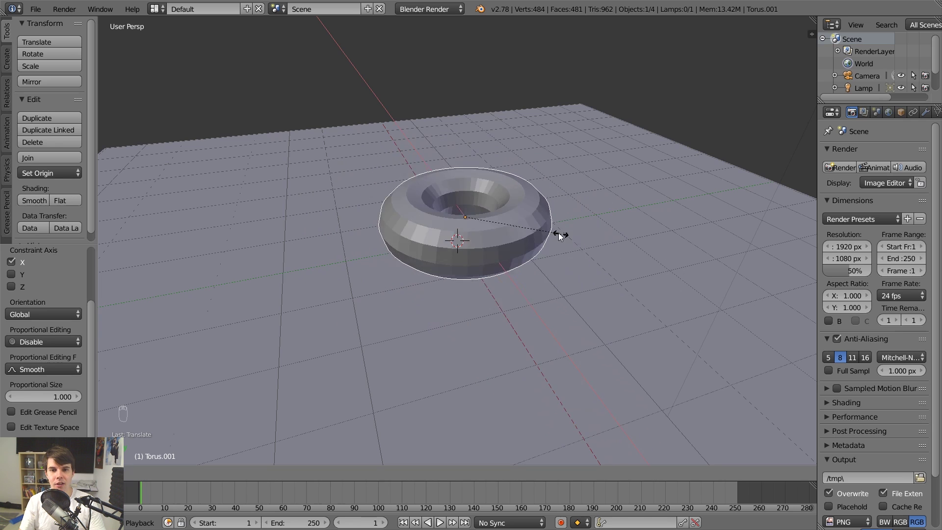
key(y)
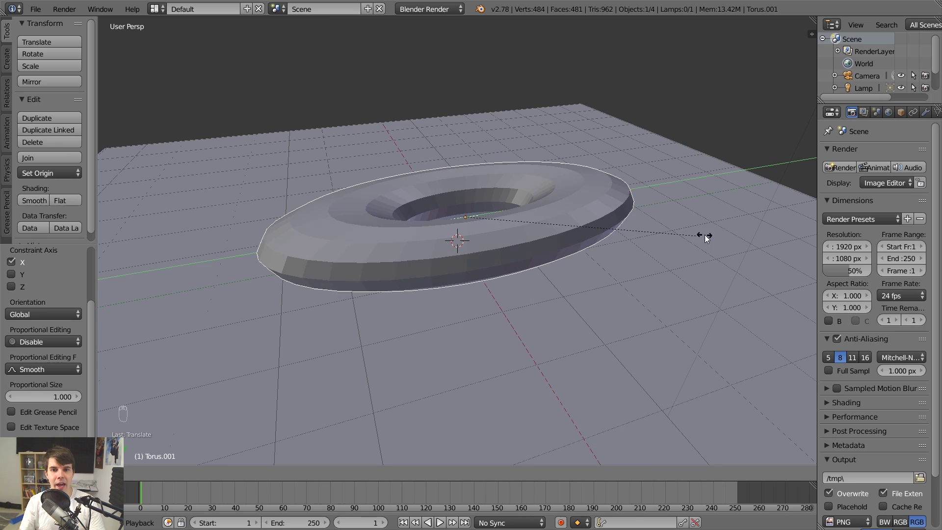
key(z)
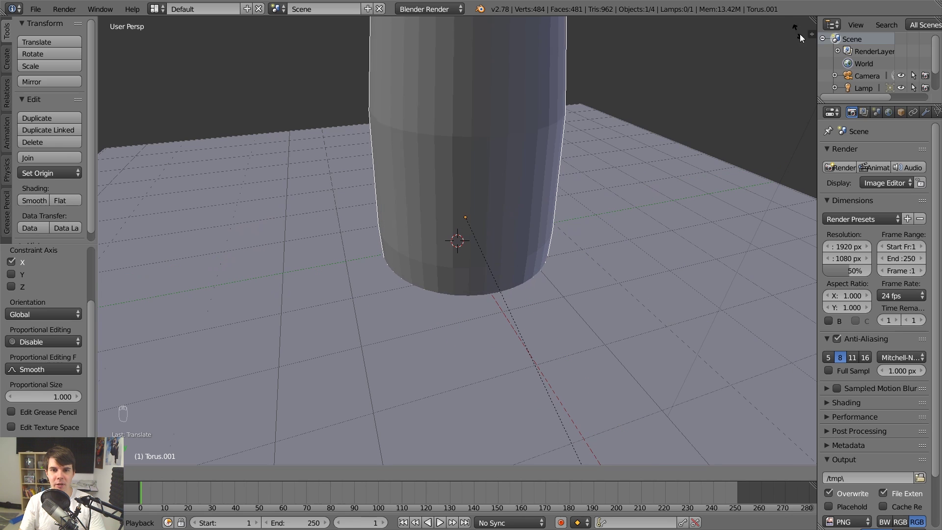
key(Escape)
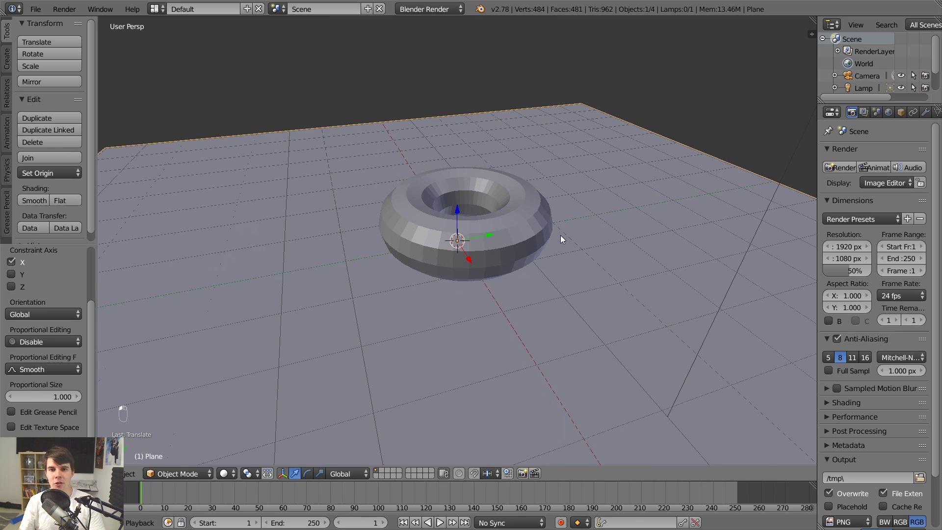
Step: Select the ground plane and try stretching it along the X axis
right_click(629, 168)
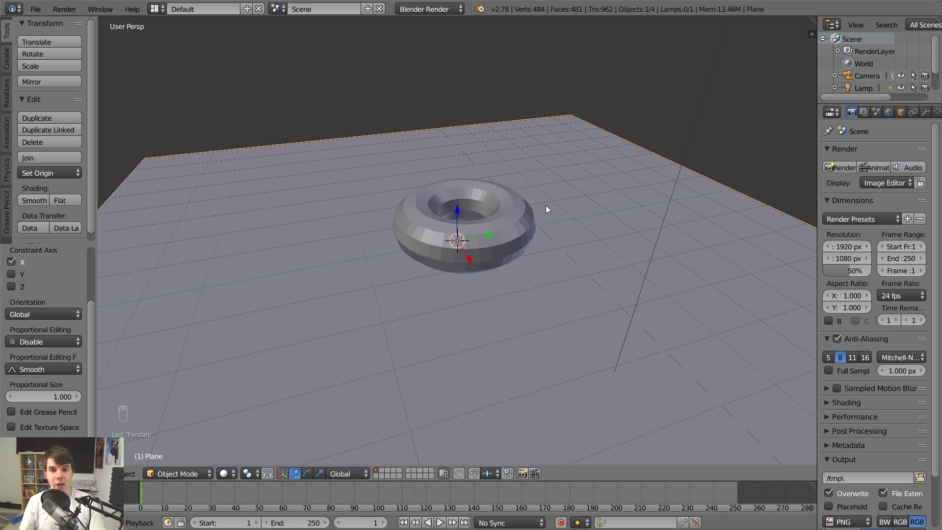
scroll(541, 210, down, 4)
scroll(546, 217, up, 2)
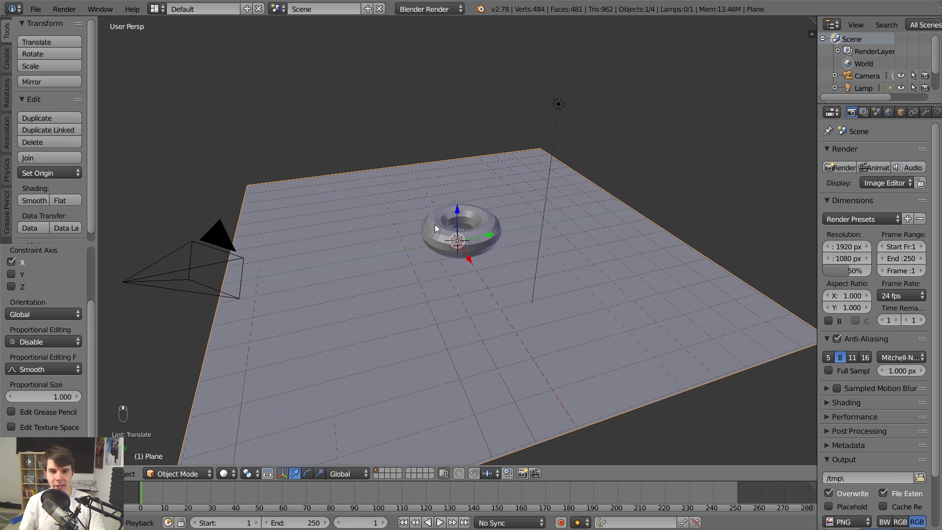
middle_drag(405, 245, 582, 264)
scroll(579, 268, down, 3)
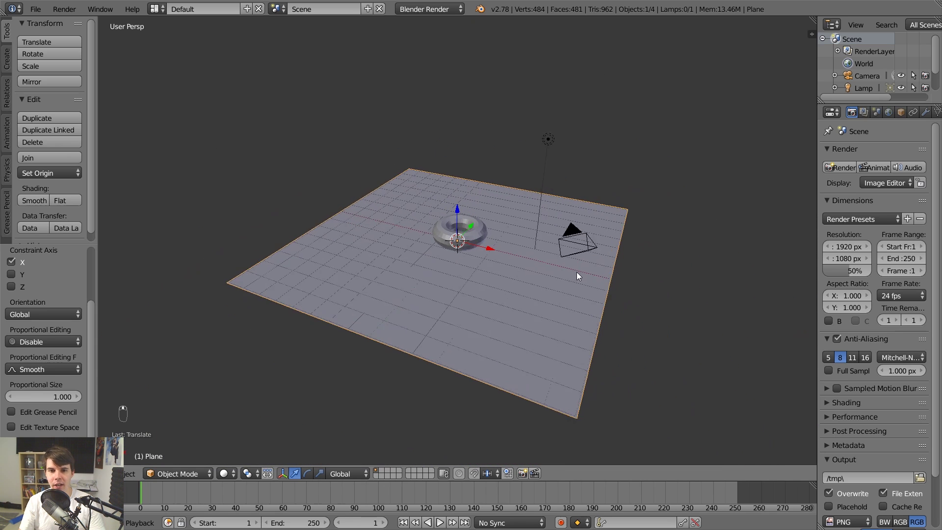
key(s)
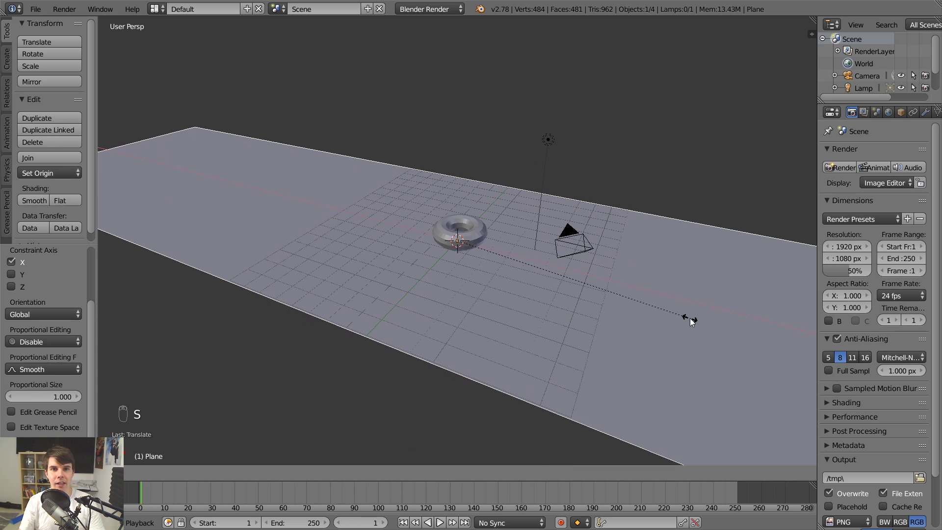
right_click(658, 291)
Step: Try moving the ground plane slightly along the Z axis, and undo the move
middle_drag(657, 290, 581, 294)
scroll(581, 295, up, 4)
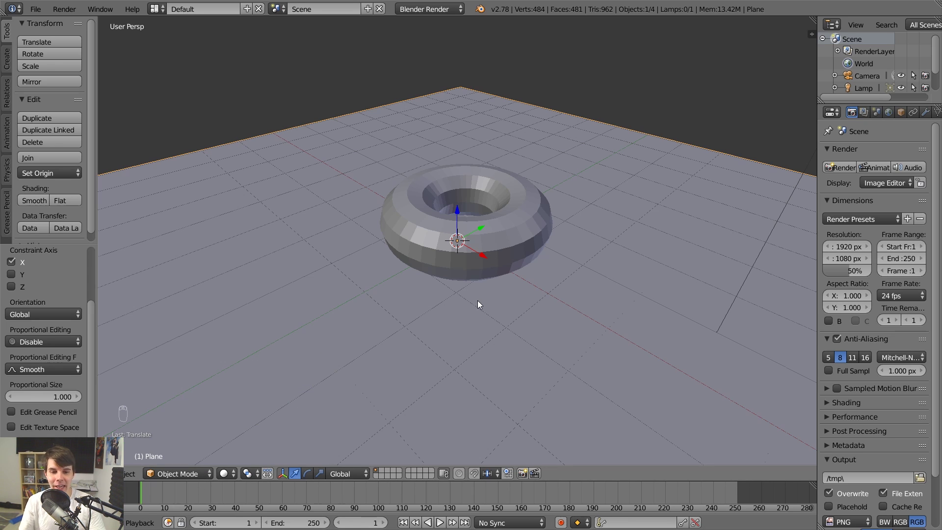
scroll(519, 273, up, 2)
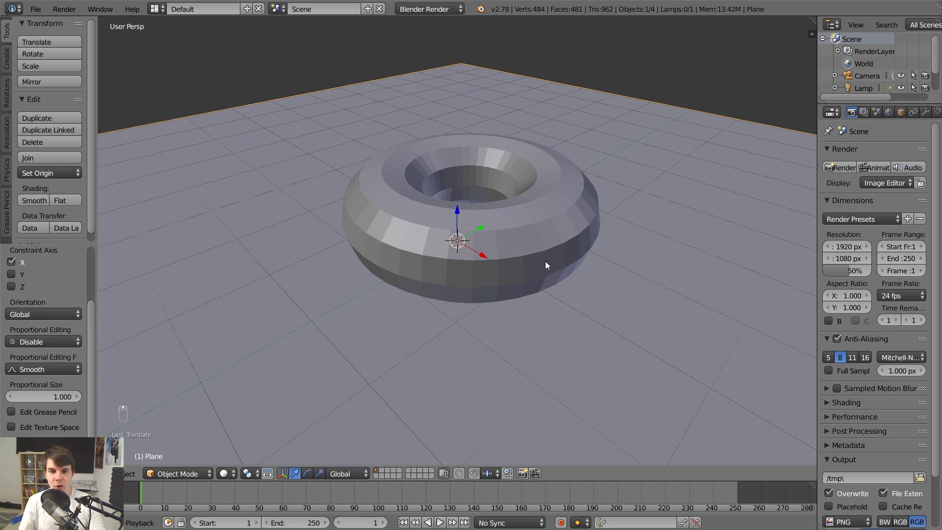
key(g)
key(z)
click(473, 218)
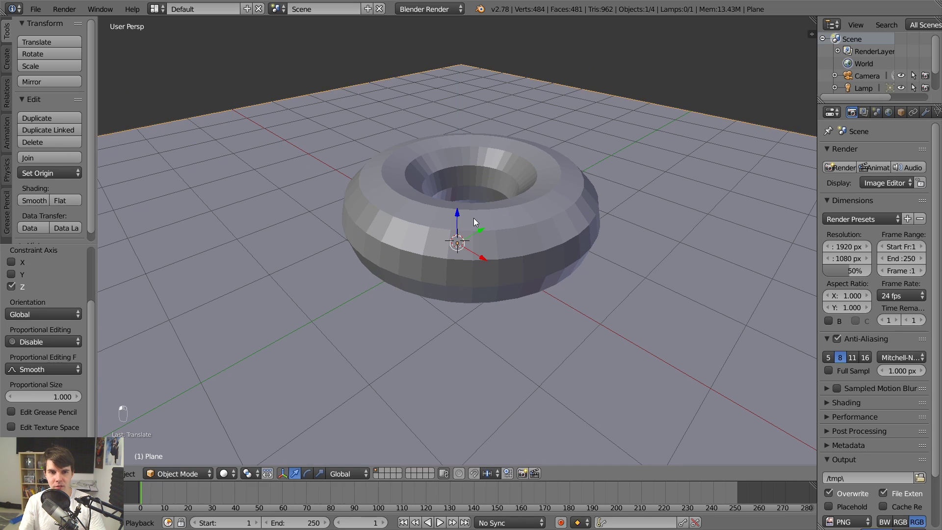
key(ctrl+z)
Step: Try moving the torus along the Z axis, and undo the move
key(g)
key(z)
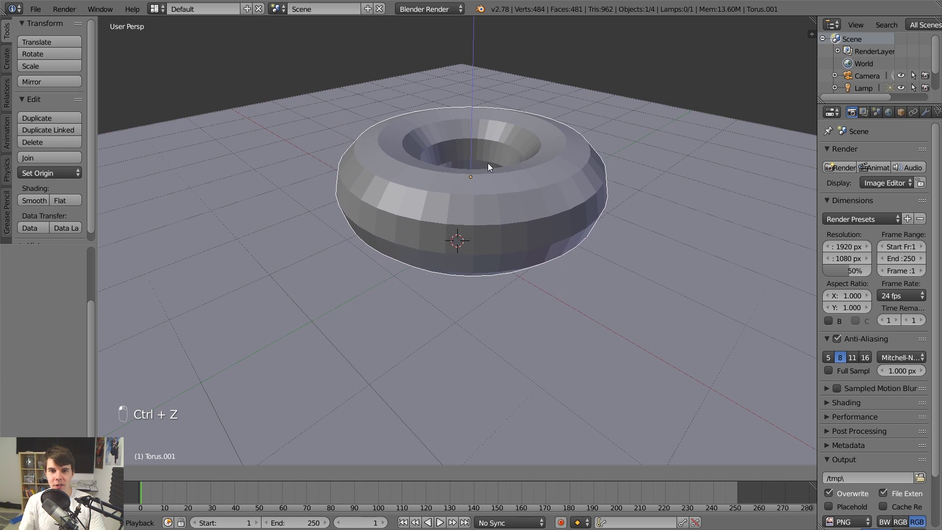
click(504, 196)
key(ctrl+z)
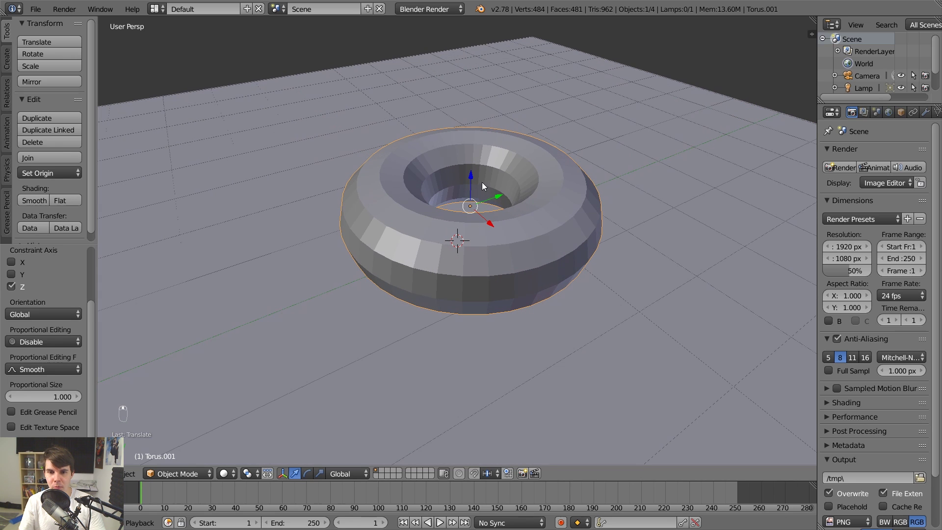
Step: Try the rotate and scale manipulators on the torus, and undo the changes
click(309, 474)
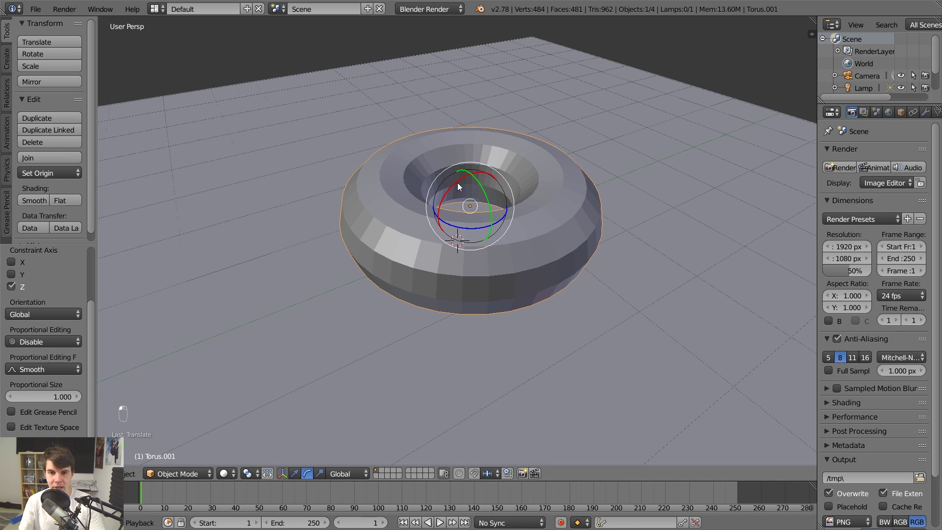
mouse_move(459, 187)
mouse_down()
mouse_move(478, 179)
mouse_move(451, 189)
mouse_move(457, 168)
mouse_move(452, 174)
mouse_up()
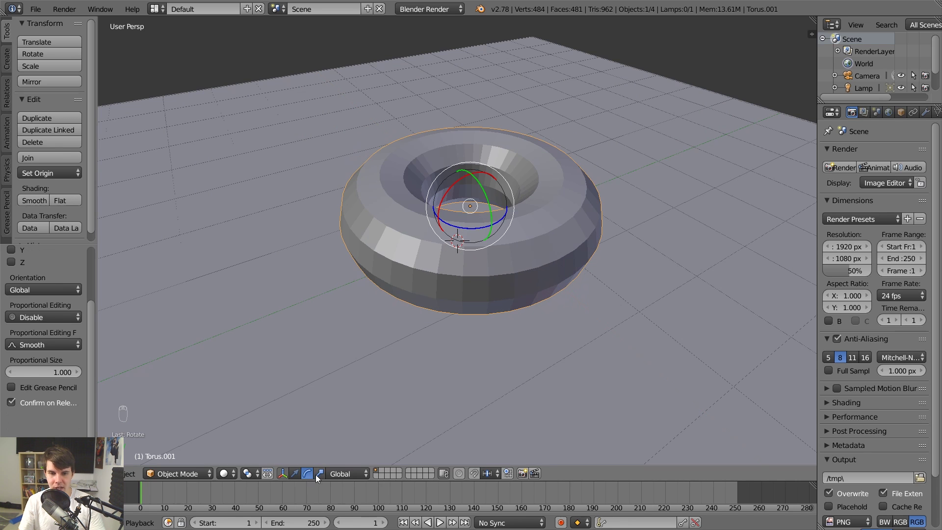
click(316, 475)
mouse_move(504, 196)
mouse_down()
mouse_move(543, 177)
mouse_move(498, 195)
mouse_move(504, 201)
mouse_up()
key(ctrl+z)
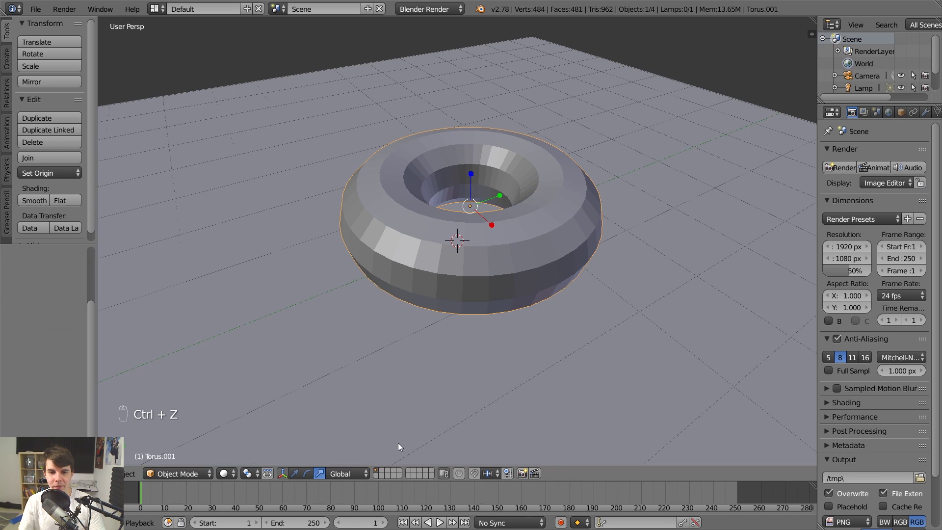
Step: Hide the 3D transform manipulator on the torus
middle_drag(546, 202, 564, 193)
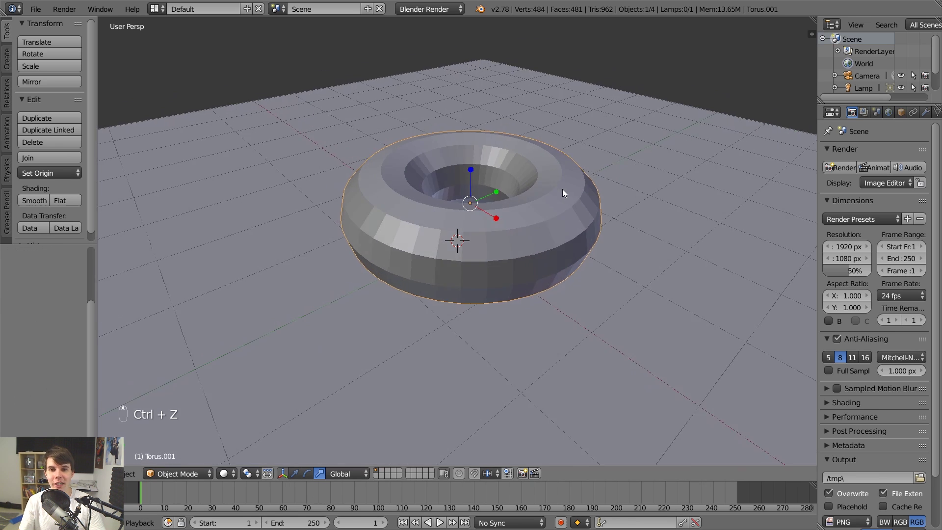
click(279, 473)
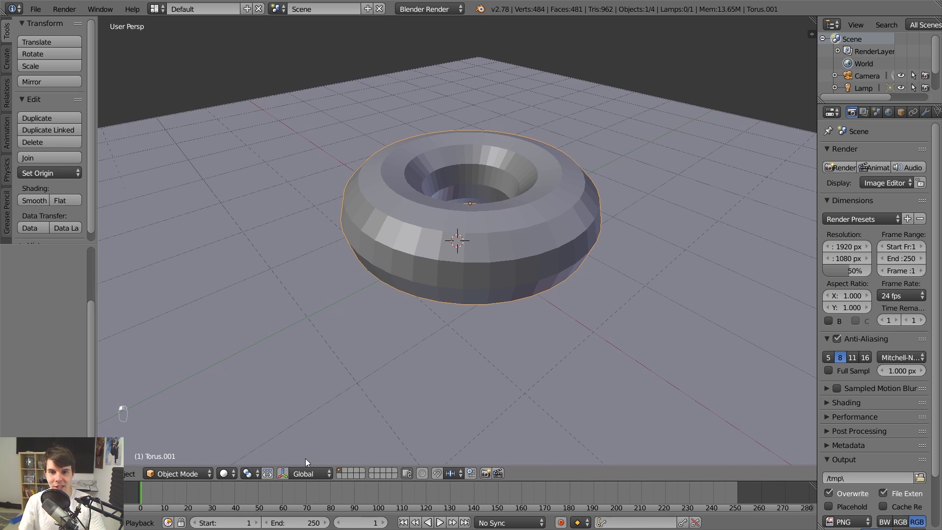
Step: Move the torus freely several times without the manipulator, finishing near the ground plane's centre
scroll(513, 218, down, 3)
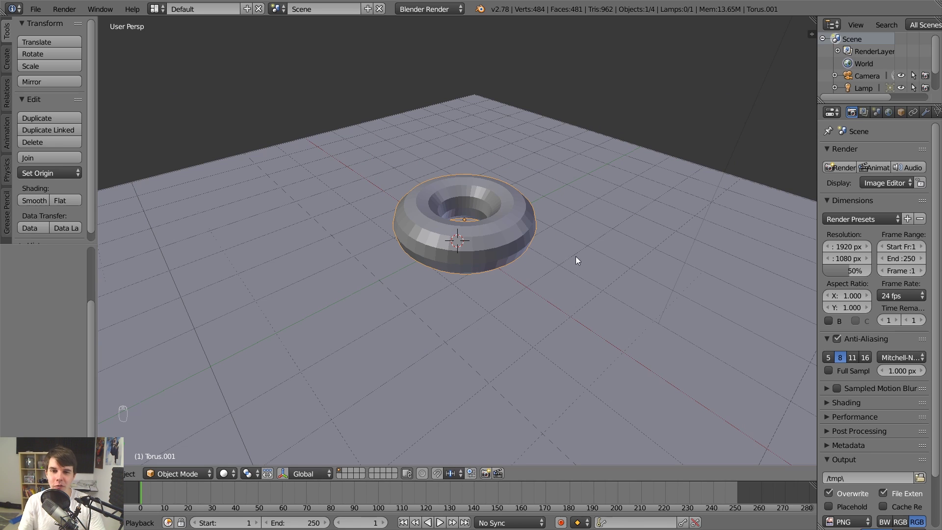
key(g)
click(449, 149)
key(g)
click(589, 61)
key(g)
key(g)
key(g)
click(521, 182)
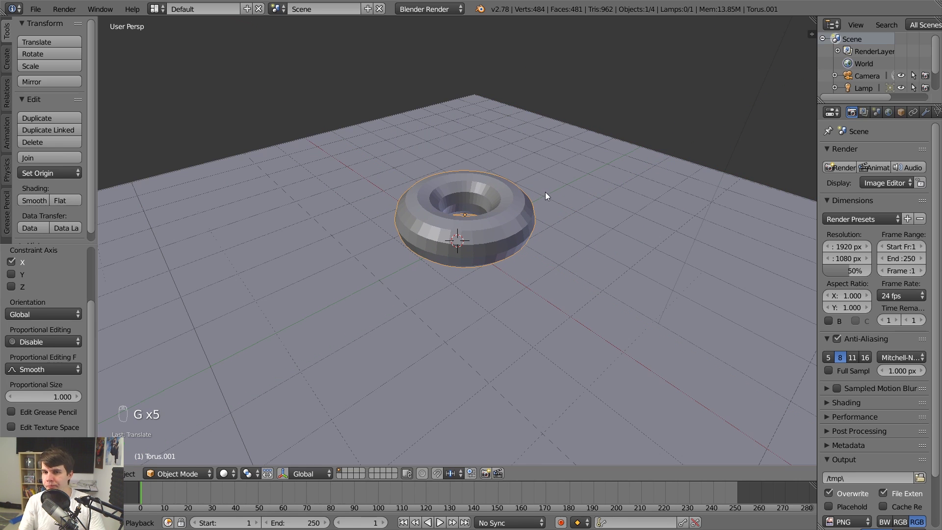
Step: Widen the properties editor and show the torus's modifier settings
middle_drag(514, 158, 530, 265)
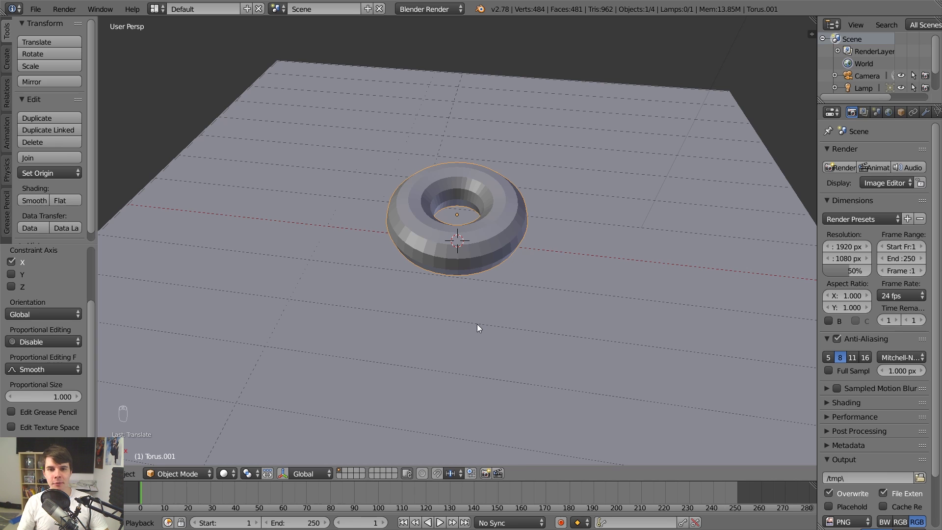
middle_drag(505, 261, 473, 240)
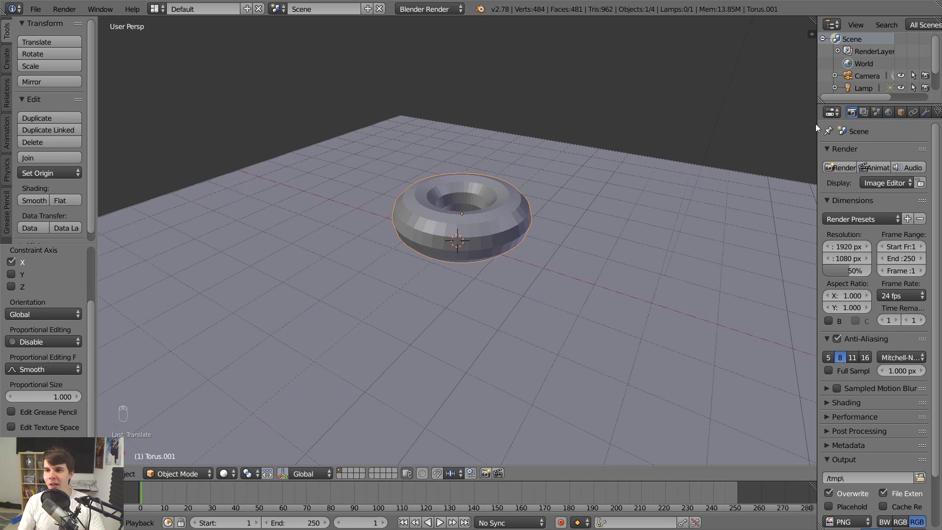
drag(815, 124, 756, 124)
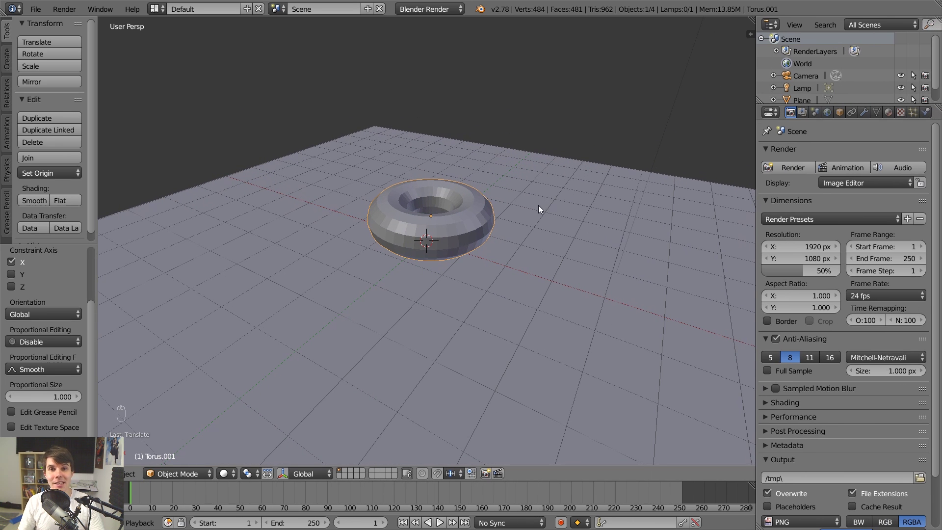
key(ctrl+z)
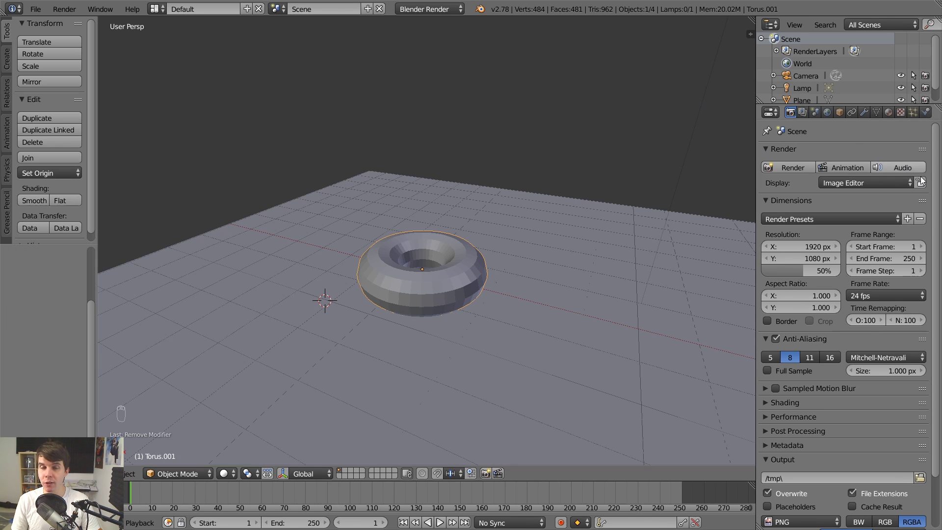
click(864, 113)
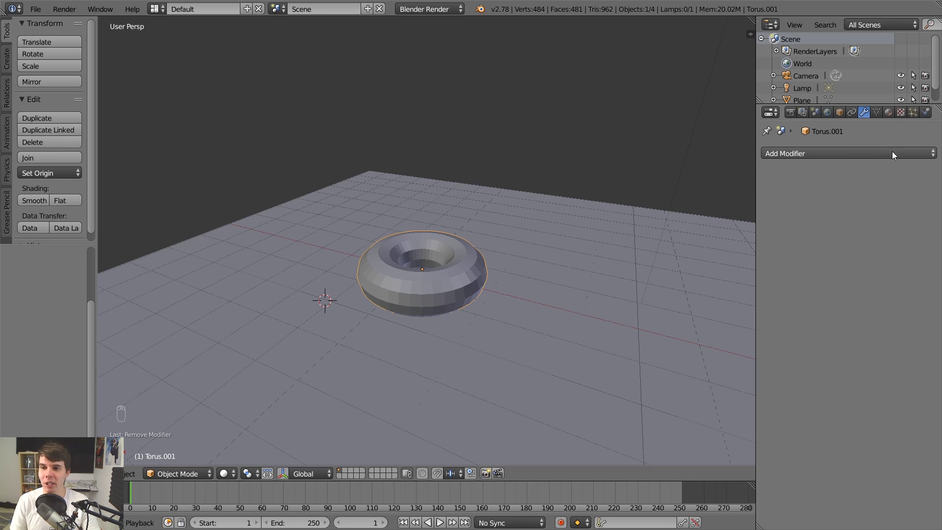
Step: Look through the modifiers available for the torus
click(834, 154)
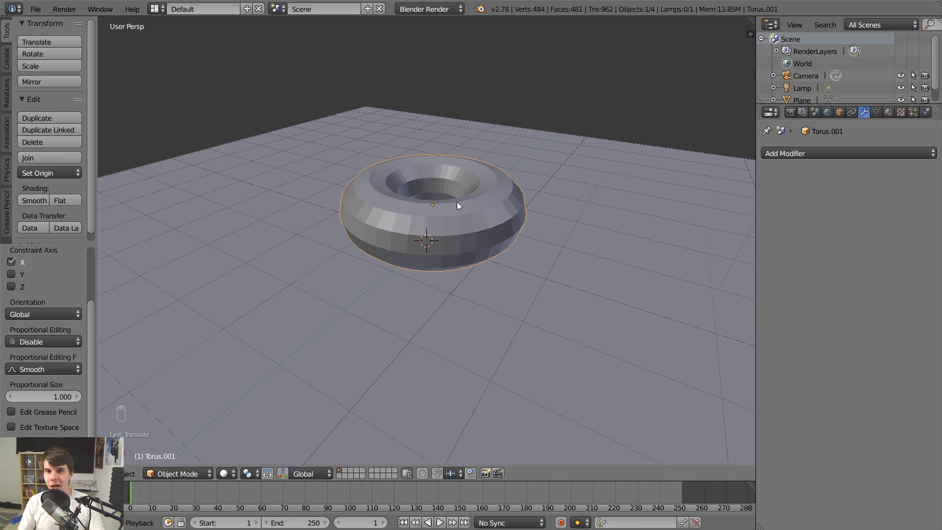
click(816, 154)
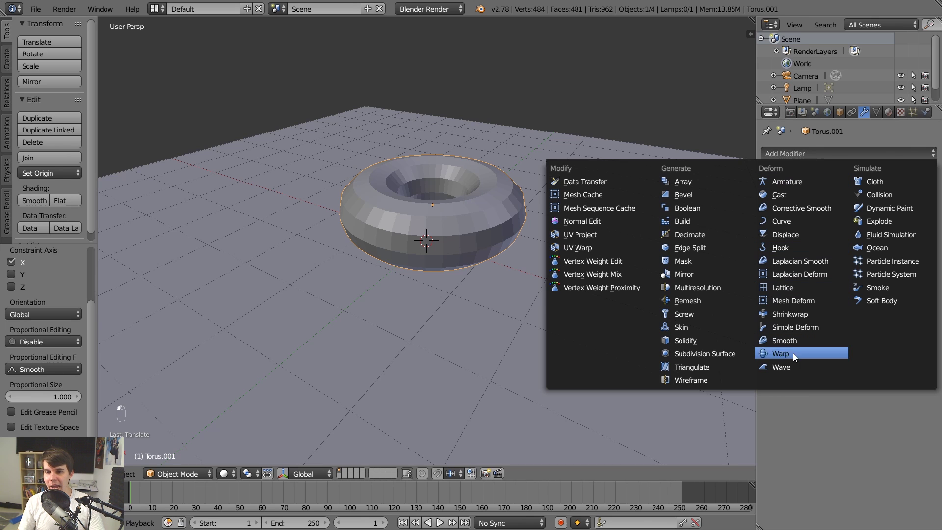
click(820, 152)
click(819, 151)
click(820, 151)
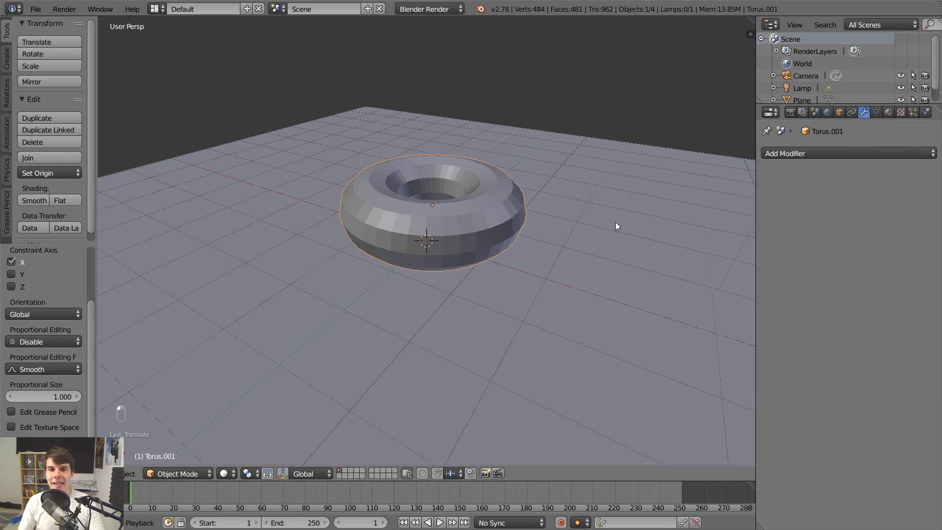
Step: Add a Subdivision Surface modifier to the torus and set its View subdivisions to 4
scroll(594, 231, up, 3)
scroll(593, 230, down, 2)
middle_drag(606, 226, 607, 275)
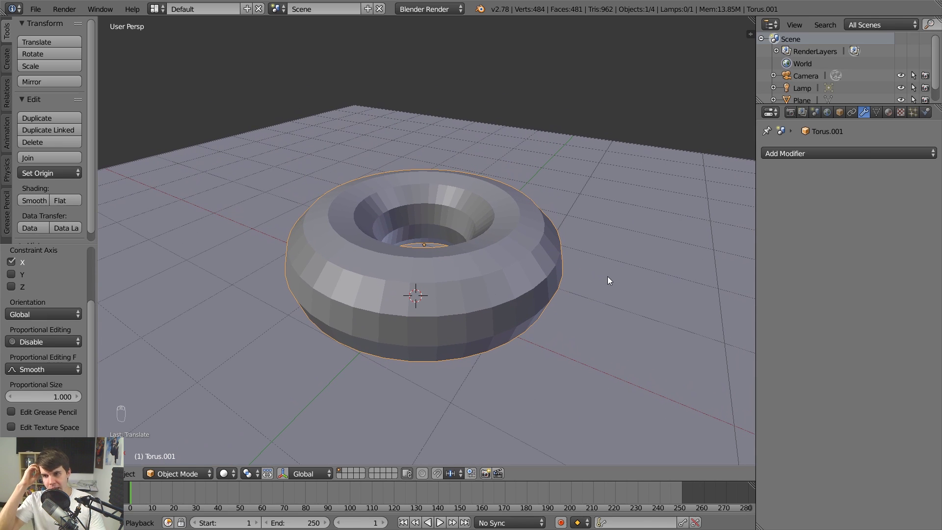
scroll(386, 299, up, 4)
middle_drag(386, 299, 378, 276)
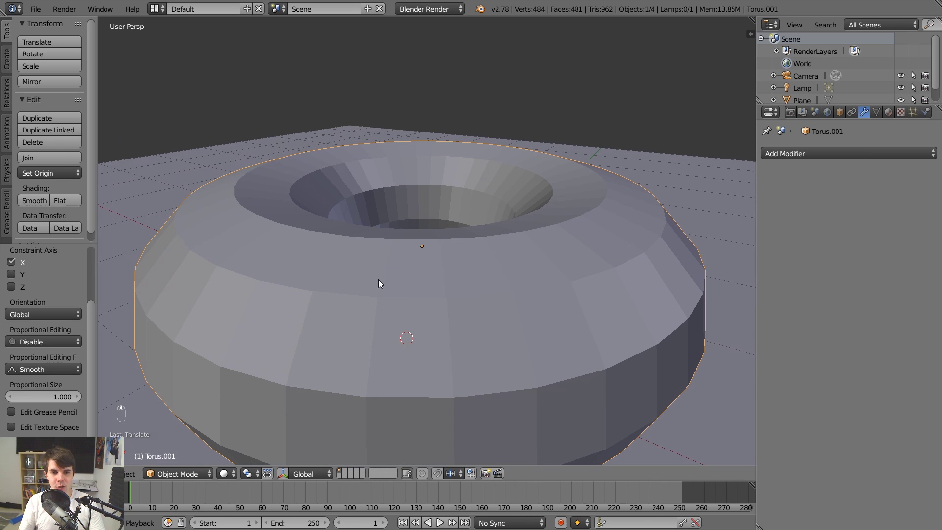
scroll(683, 269, down, 2)
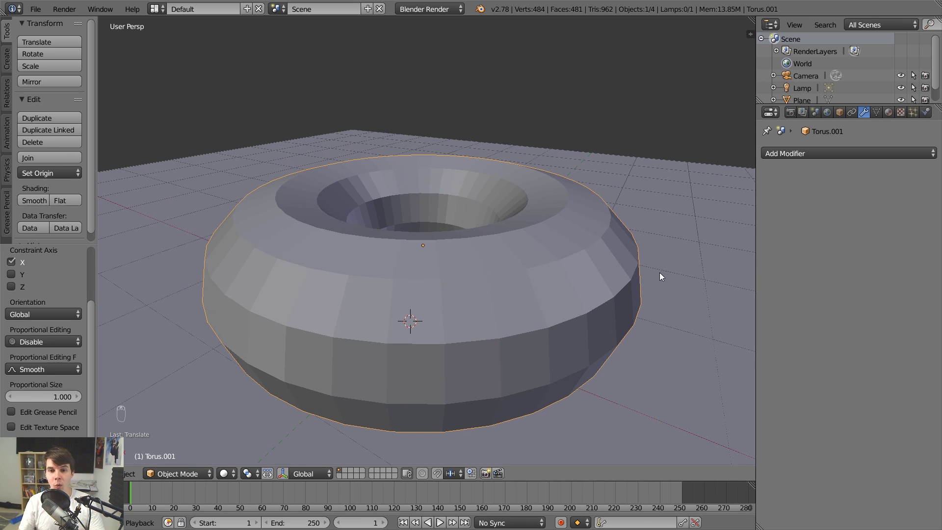
click(799, 153)
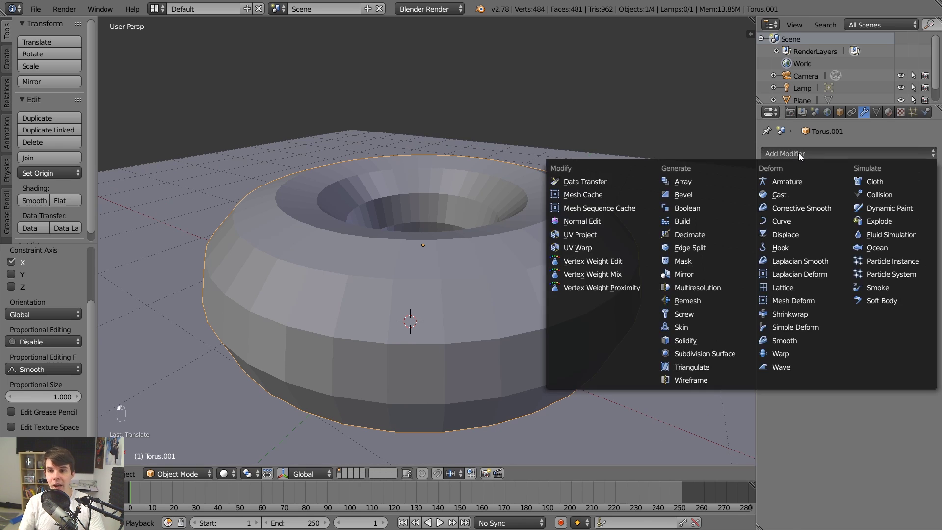
click(740, 354)
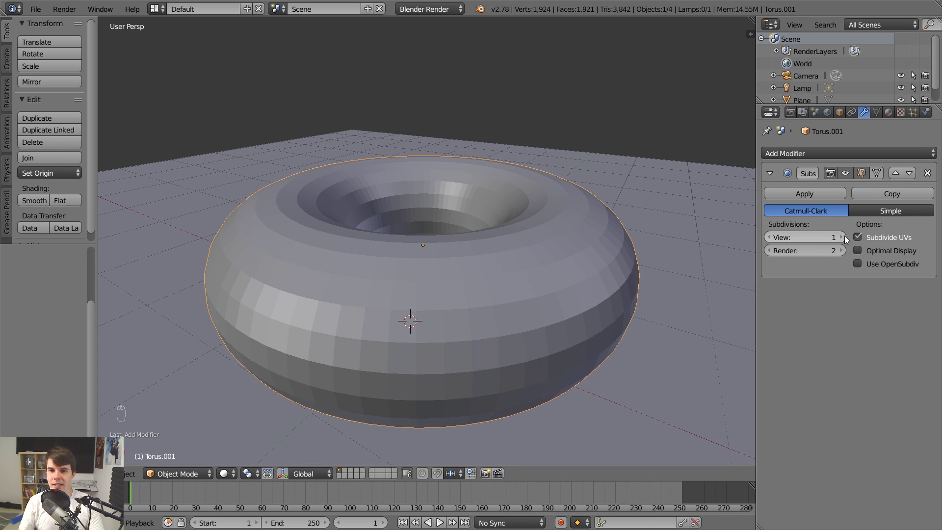
drag(816, 237, 856, 237)
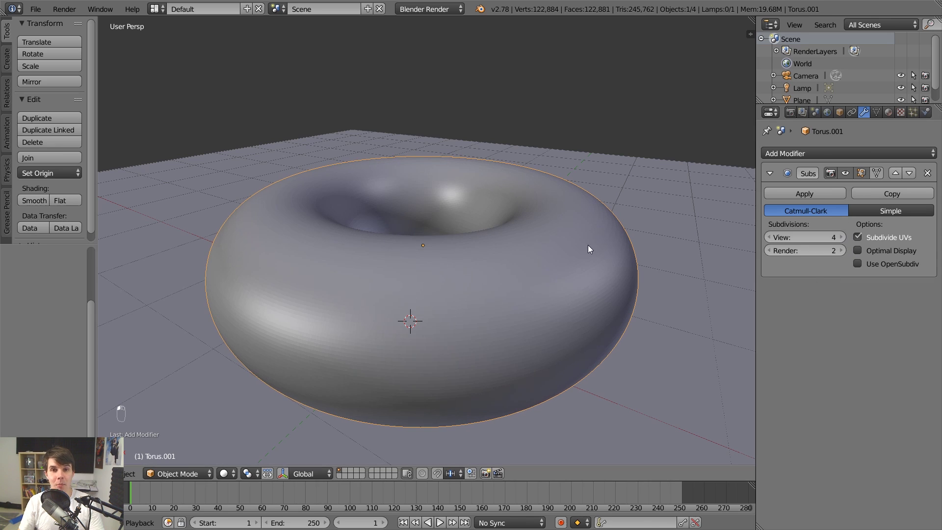
Step: Compare several View subdivision levels on the torus's Subdivision Surface modifier, ending with View set to 1
click(768, 237)
click(769, 237)
click(769, 237)
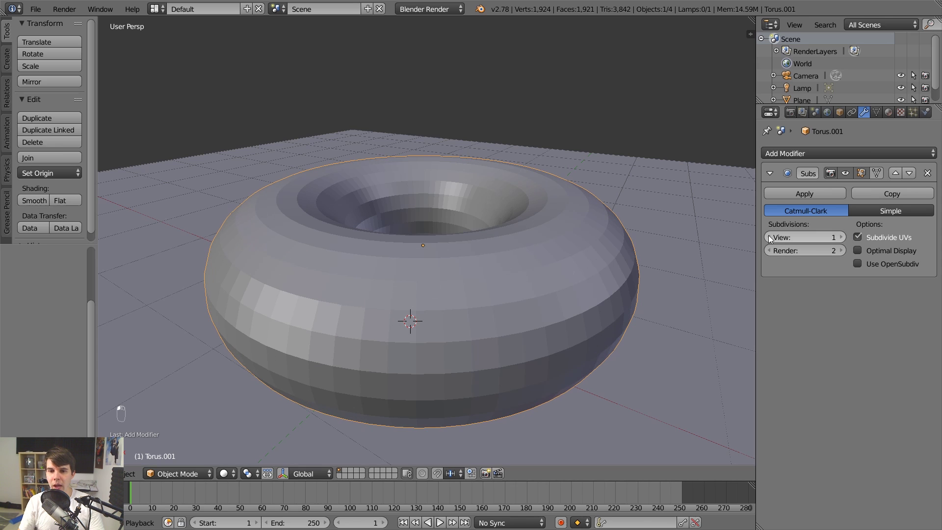
click(841, 237)
click(841, 237)
click(768, 237)
click(769, 237)
click(767, 236)
click(840, 238)
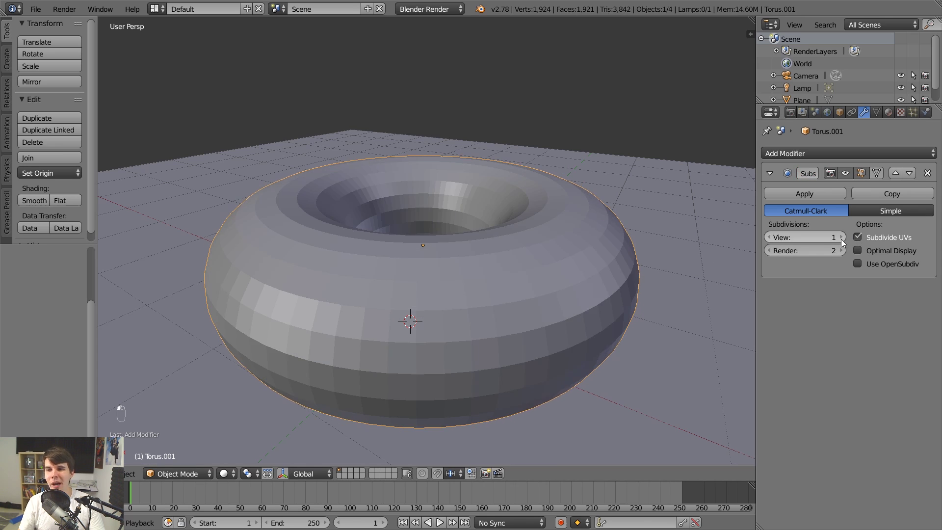
scroll(585, 296, up, 3)
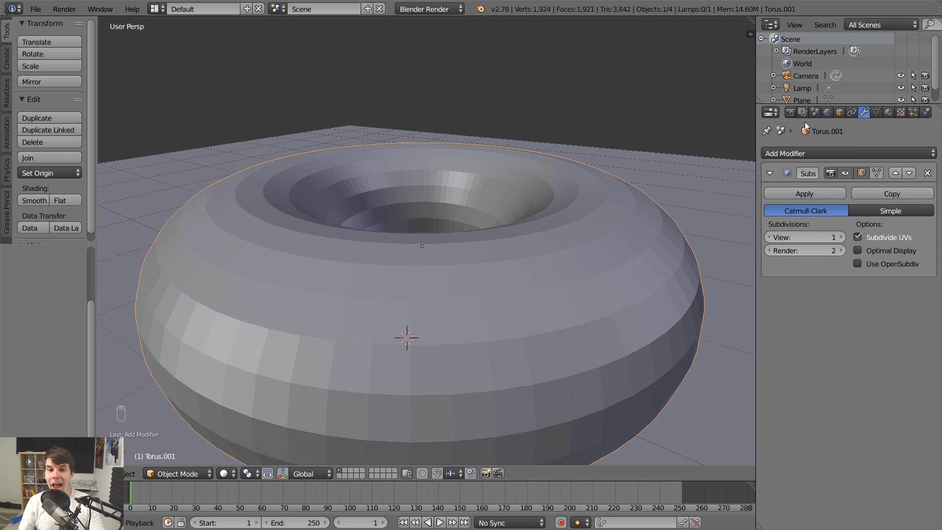
click(842, 237)
click(769, 239)
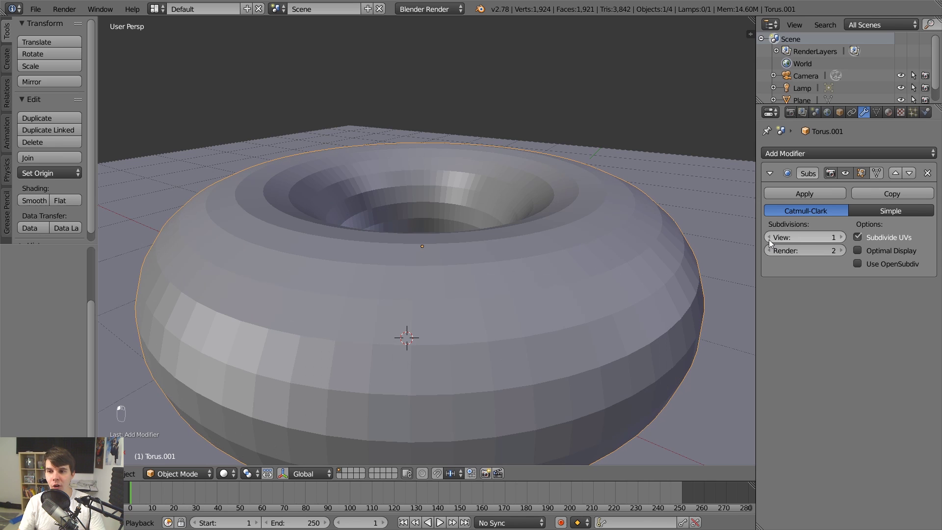
Step: Snap the 3D cursor to the selected torus
scroll(477, 246, down, 6)
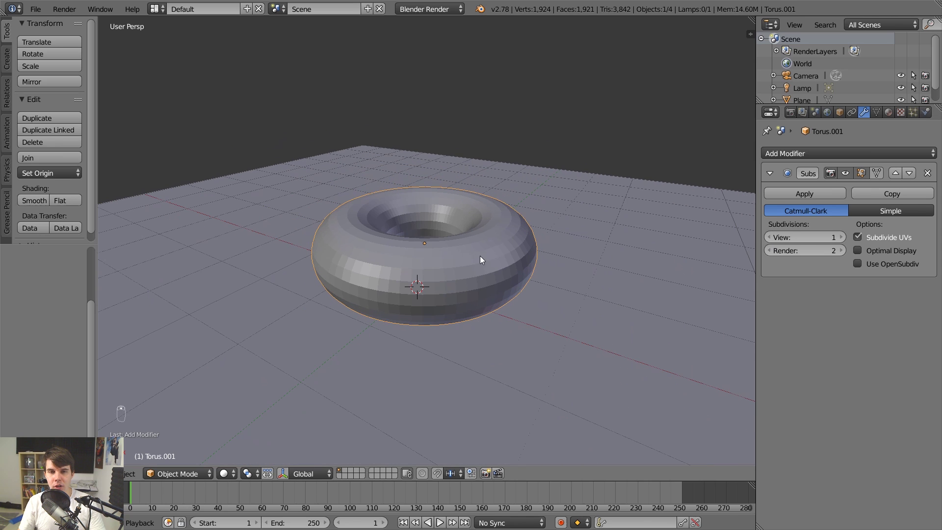
middle_drag(481, 255, 557, 275)
key(shift+s)
click(541, 329)
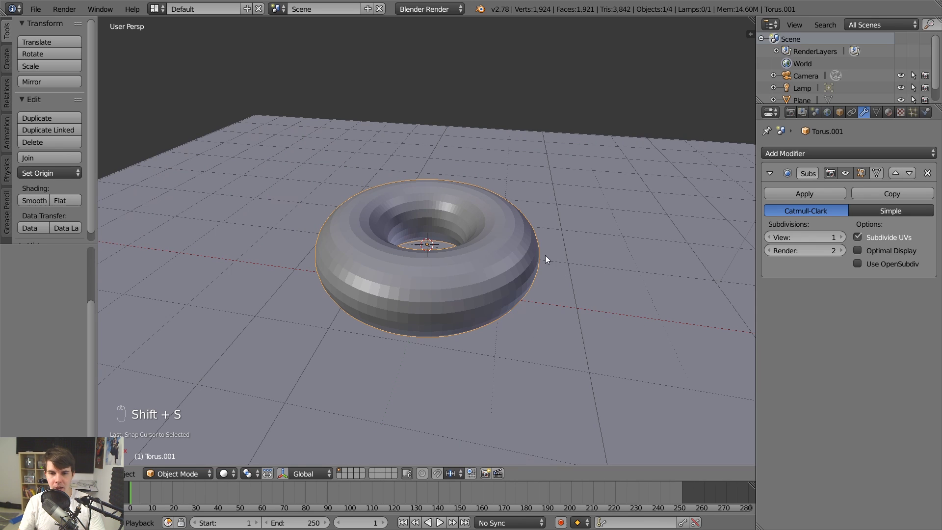
Step: Add a second torus at the 3D cursor with 182 major segments and 129 minor segments
key(shift+a)
mouse_move(545, 255)
click(598, 340)
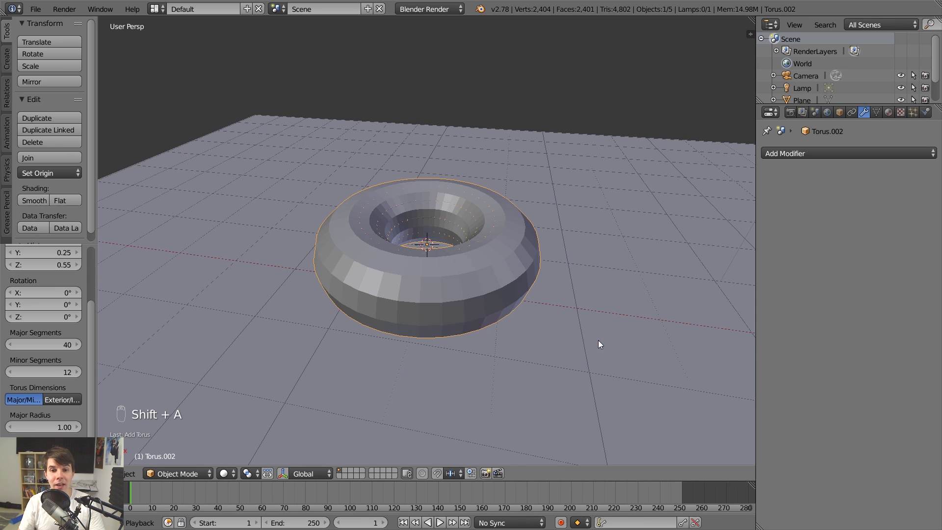
drag(44, 344, 79, 372)
scroll(530, 248, down, 2)
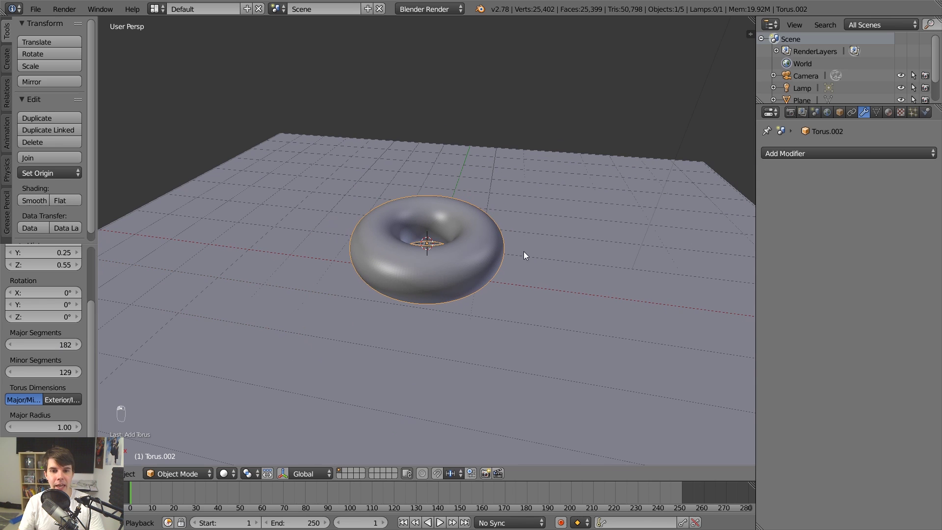
Step: Move the new dense torus along the X axis until it stands clear beside the original torus
key(g)
click(341, 247)
scroll(443, 246, up, 5)
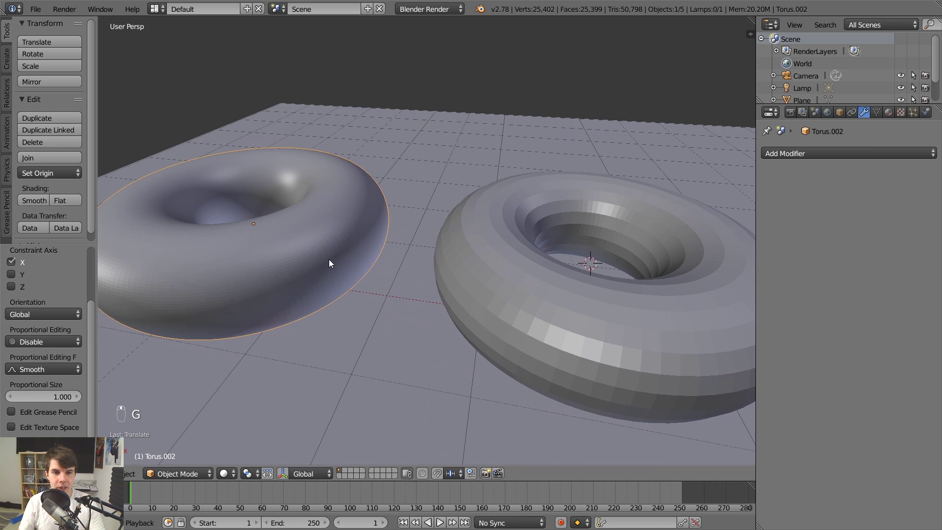
Step: Examine the dense torus's surface smoothness from several angles and distances, beside the subdivided original
middle_drag(458, 285, 346, 277)
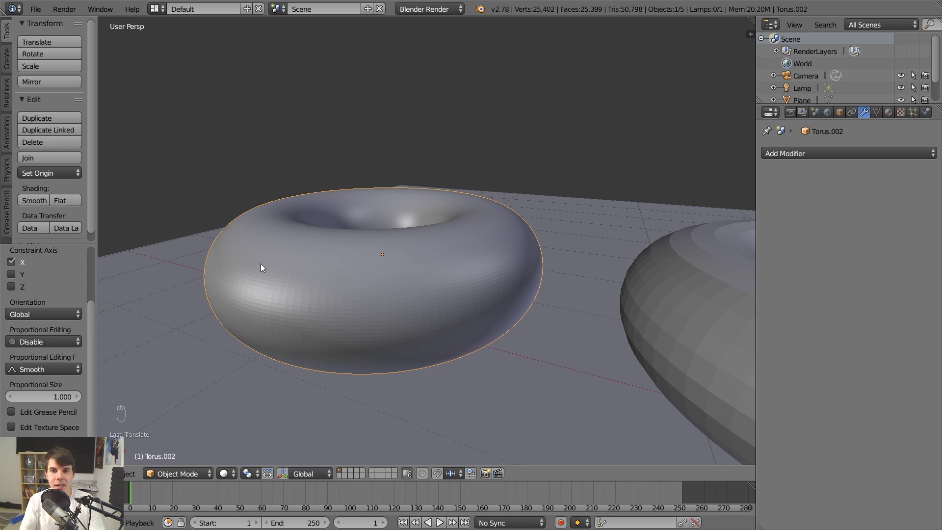
middle_drag(261, 263, 362, 289)
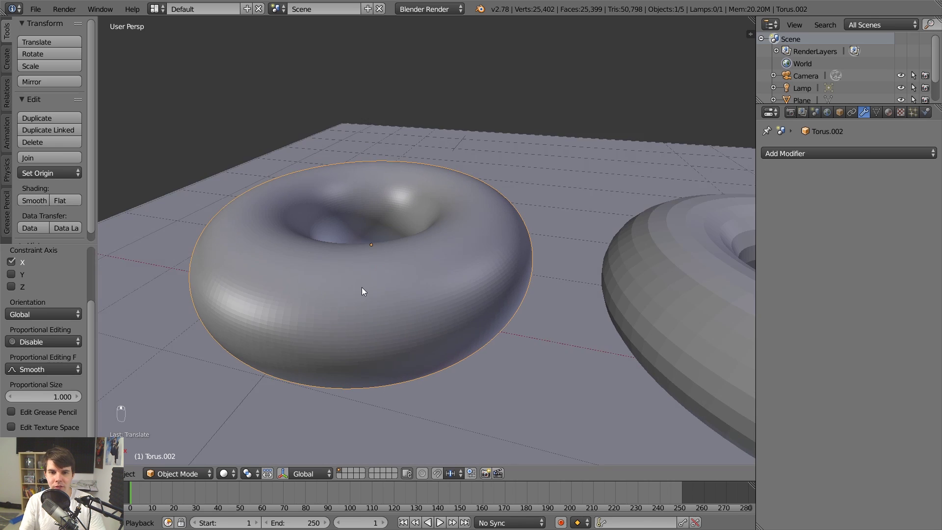
scroll(570, 273, down, 4)
scroll(576, 277, up, 4)
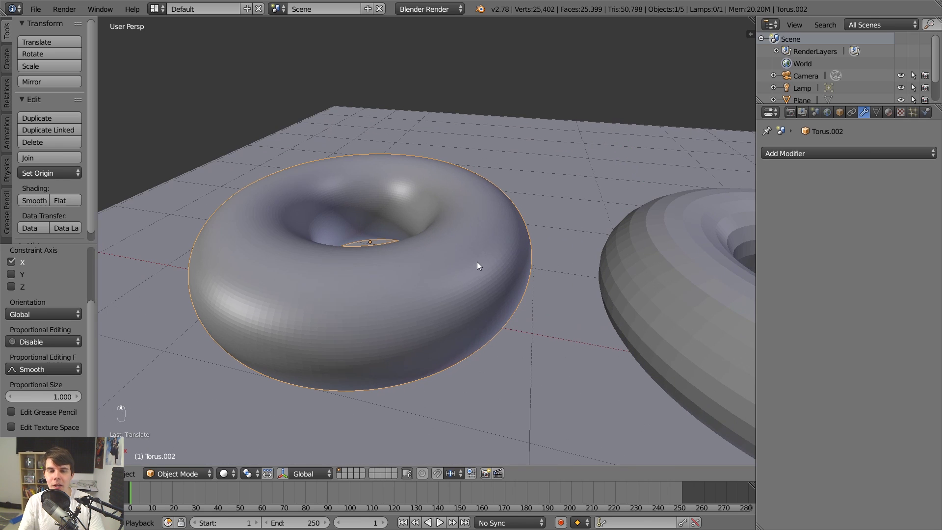
scroll(476, 261, down, 1)
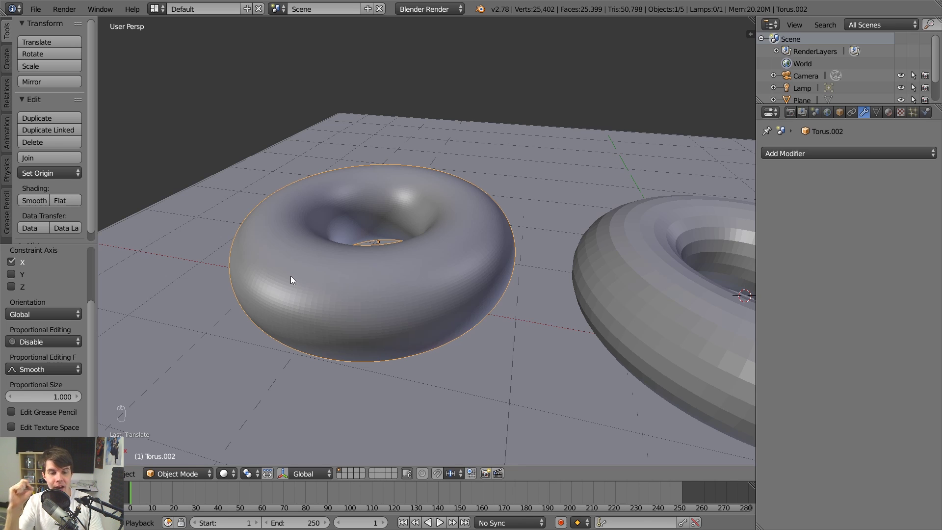
scroll(426, 252, up, 2)
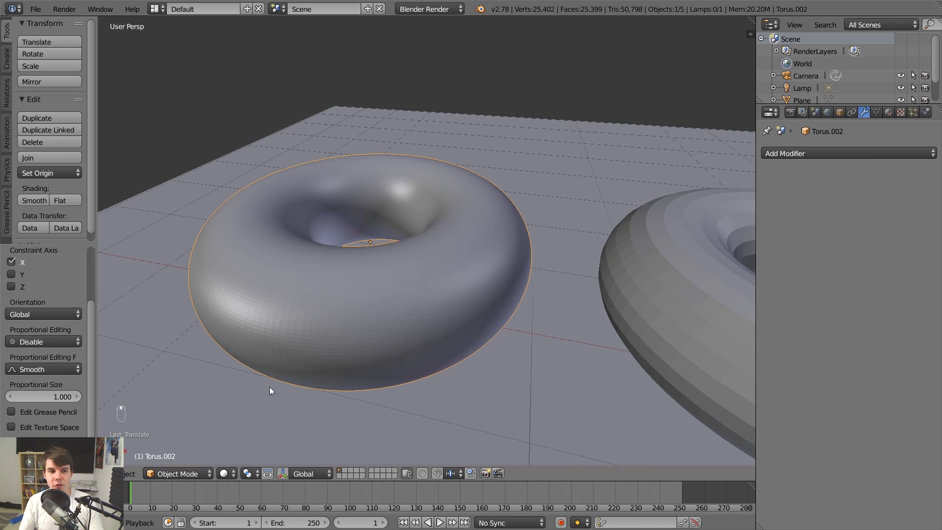
scroll(471, 284, down, 3)
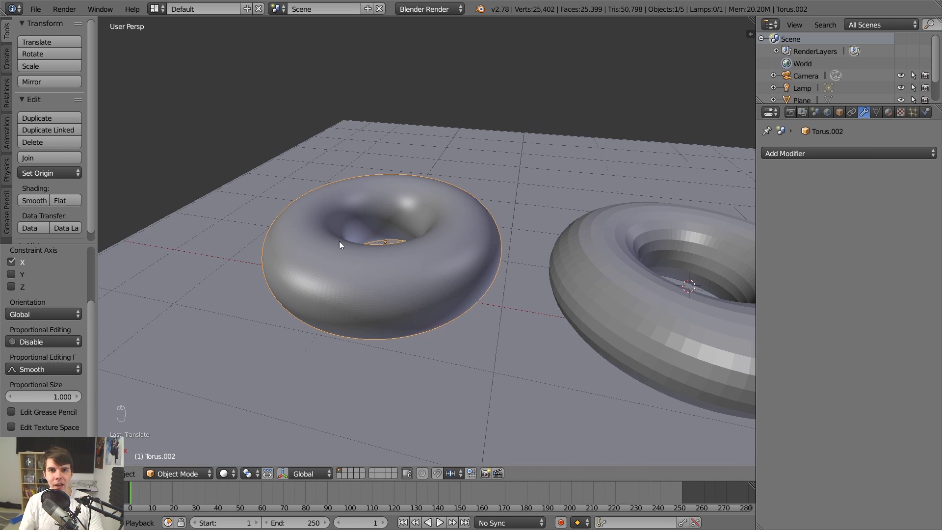
scroll(454, 258, up, 5)
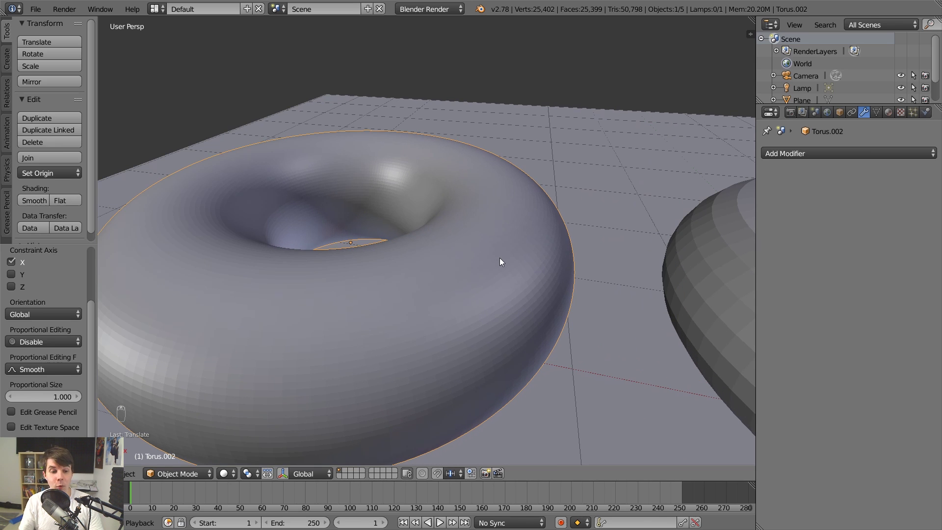
Step: Show the dense torus's mesh in Edit Mode, try to scale it, and return to Object Mode
key(Tab)
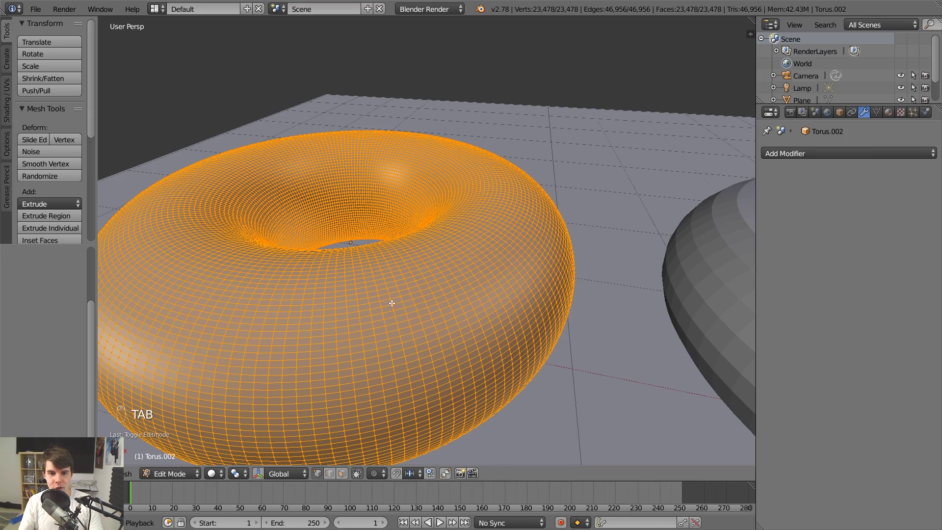
key(s)
right_click(464, 261)
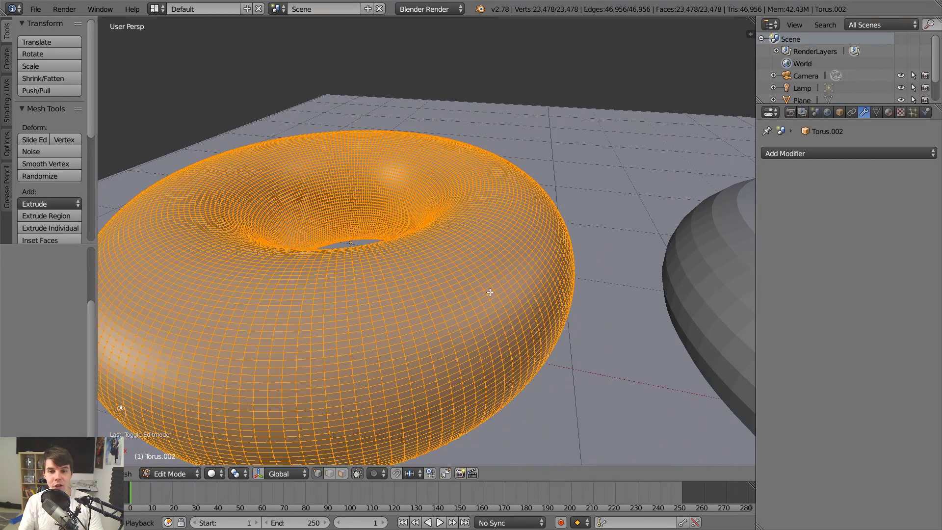
key(Tab)
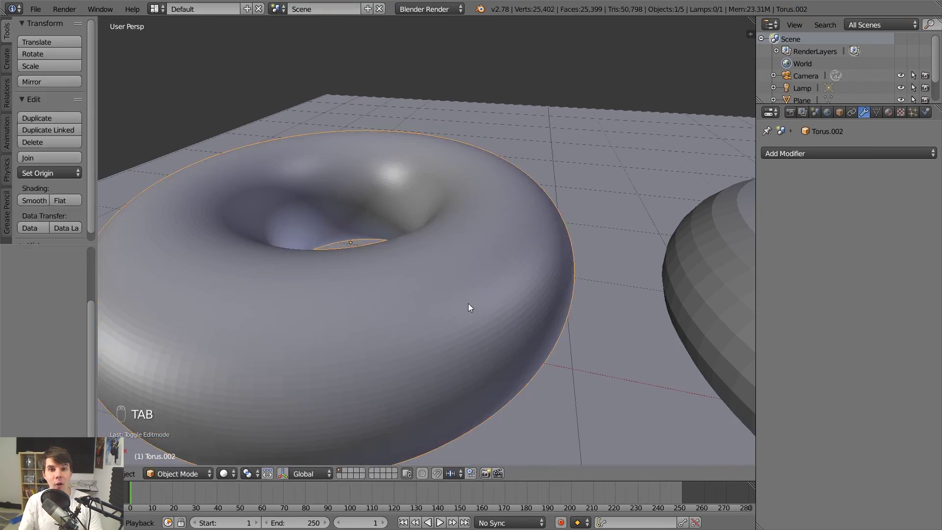
Step: Delete the dense torus and select the original torus
key(x)
click(476, 302)
shift+middle_drag(608, 274, 337, 231)
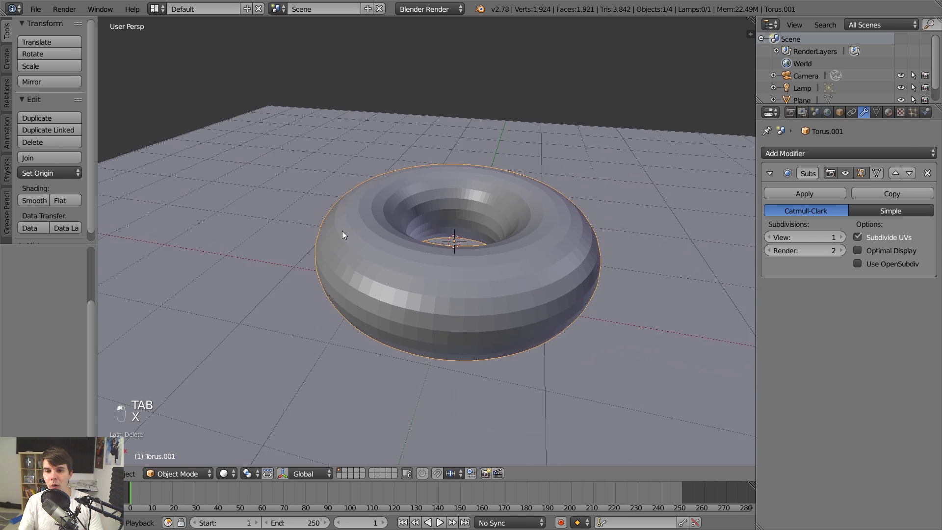
scroll(354, 235, up, 3)
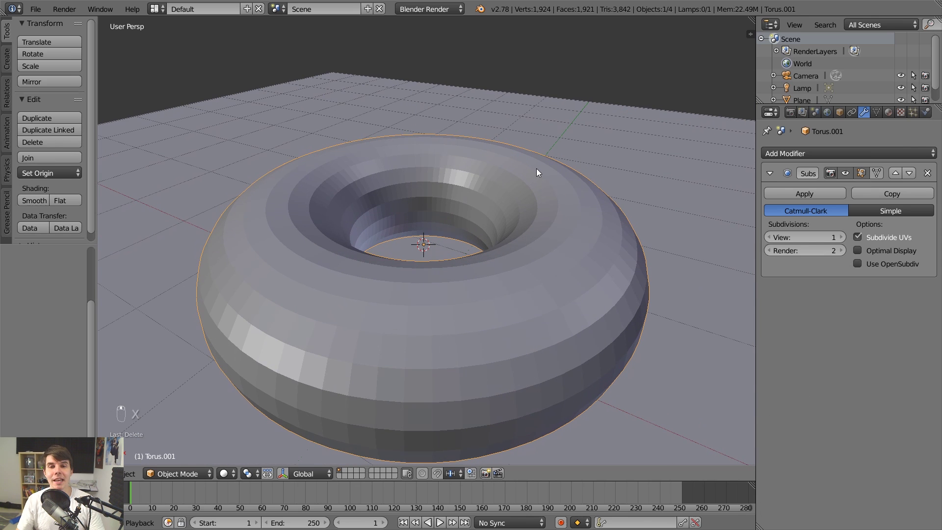
Step: Raise the original torus's View subdivisions to 3
click(840, 237)
click(840, 237)
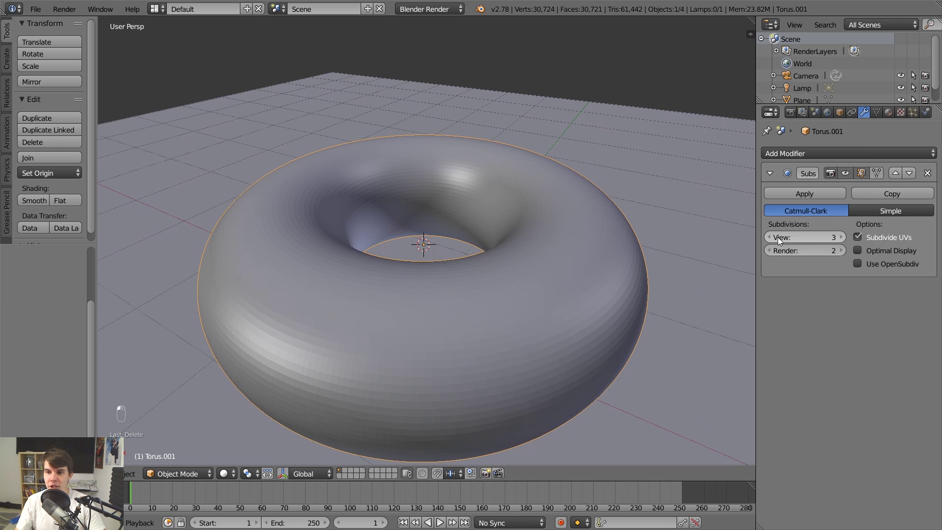
mouse_move(780, 239)
mouse_down()
mouse_move(790, 239)
mouse_move(780, 239)
mouse_up()
click(840, 250)
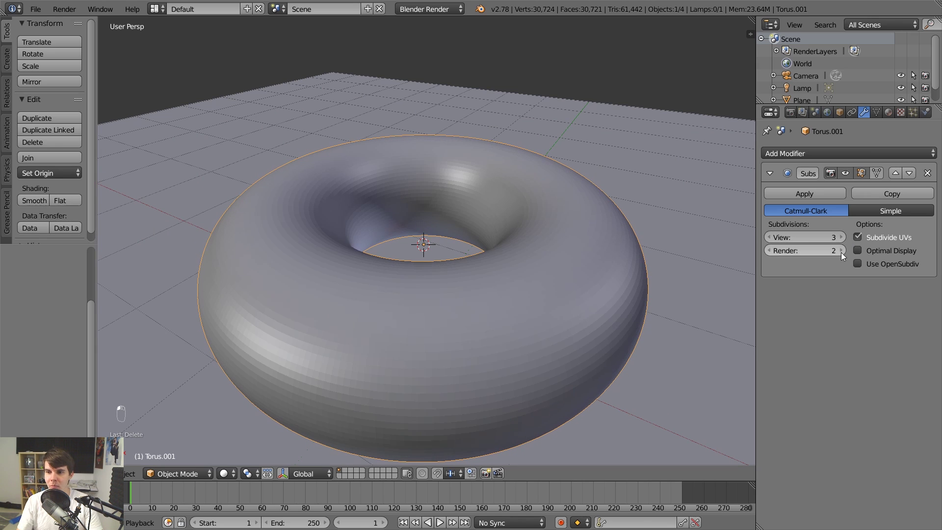
Step: Remove the torus's Subdivision Surface modifier and add a fresh Subdivision Surface modifier
click(927, 173)
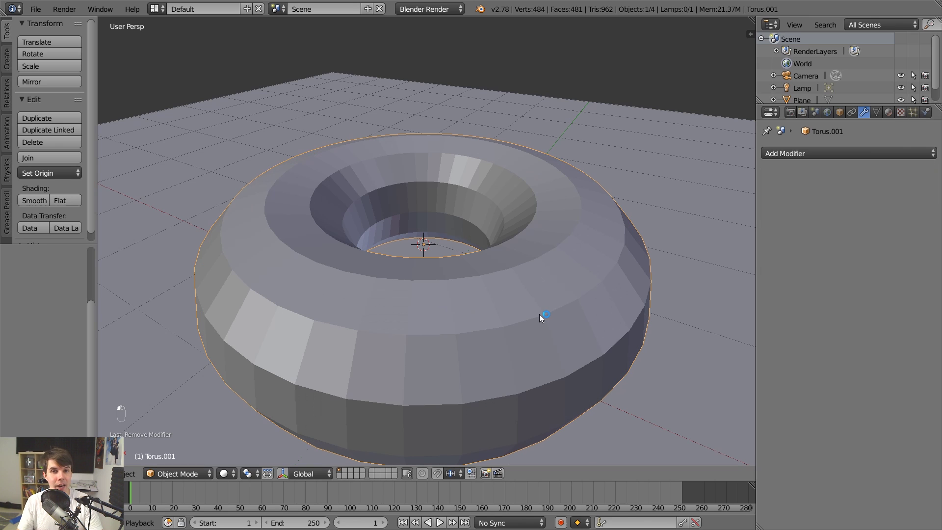
click(799, 153)
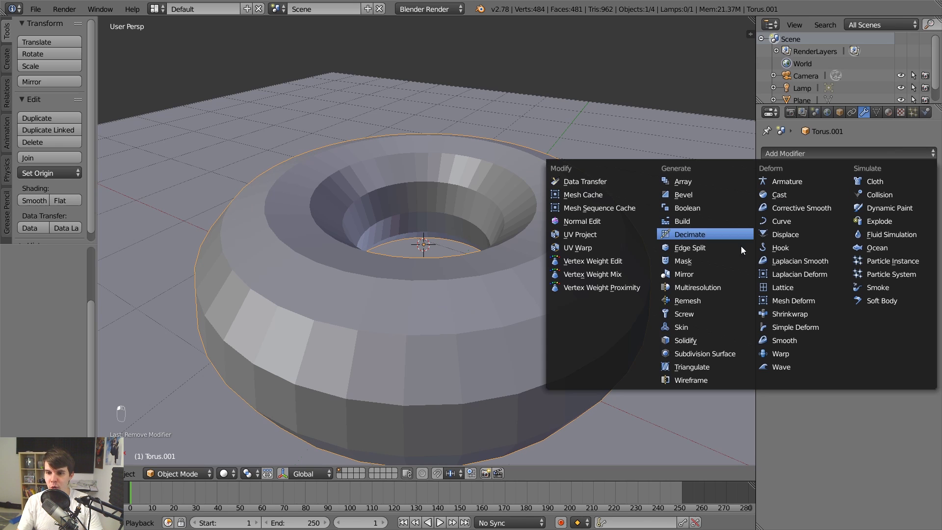
click(696, 355)
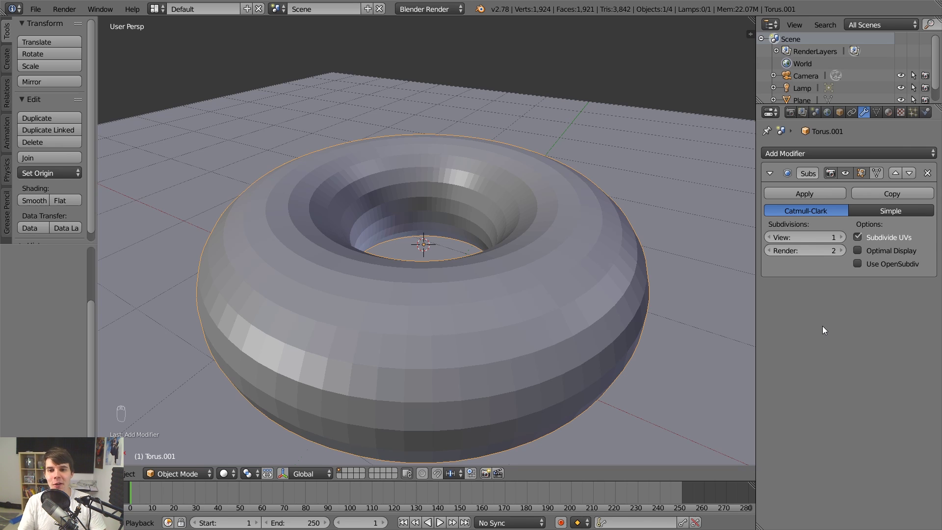
Step: Examine the faceting on the torus's upper and outer surfaces up close
scroll(498, 314, up, 3)
scroll(376, 317, down, 4)
scroll(373, 315, up, 4)
scroll(373, 318, down, 2)
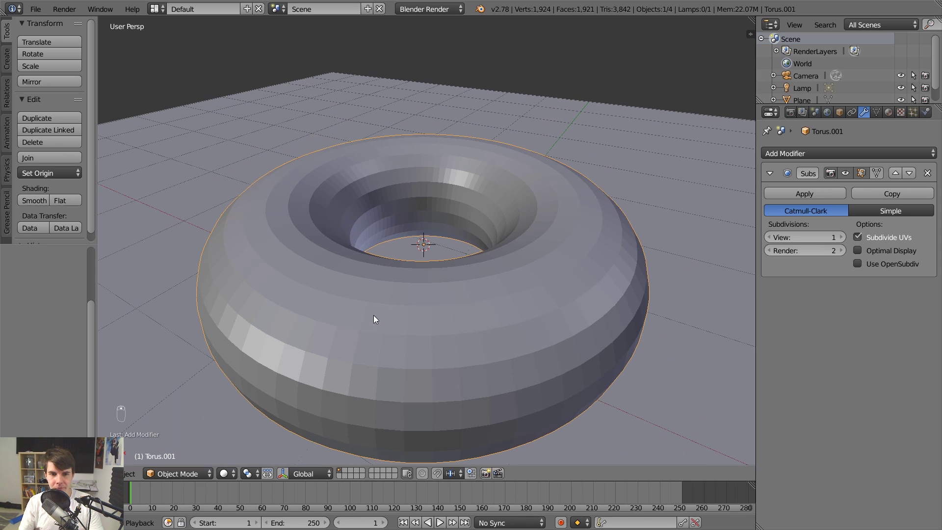
middle_drag(258, 300, 226, 280)
scroll(298, 255, up, 3)
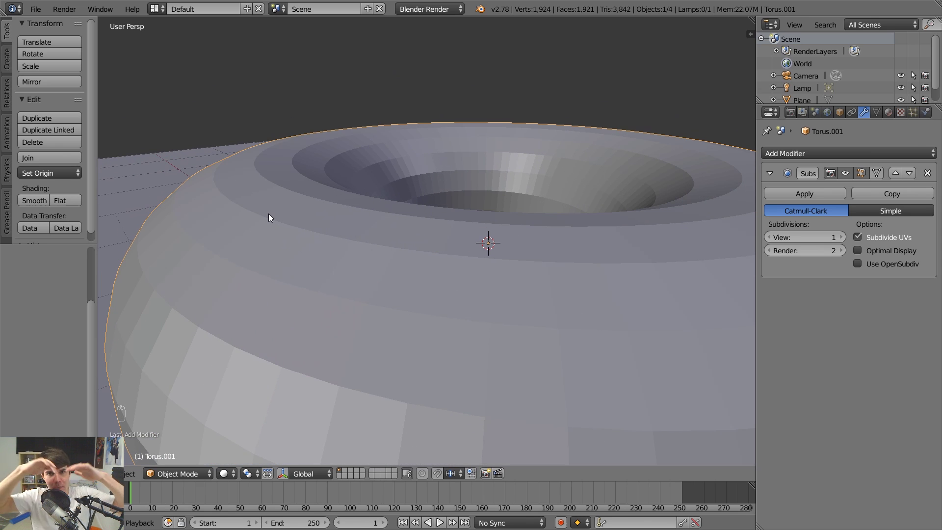
scroll(736, 218, down, 2)
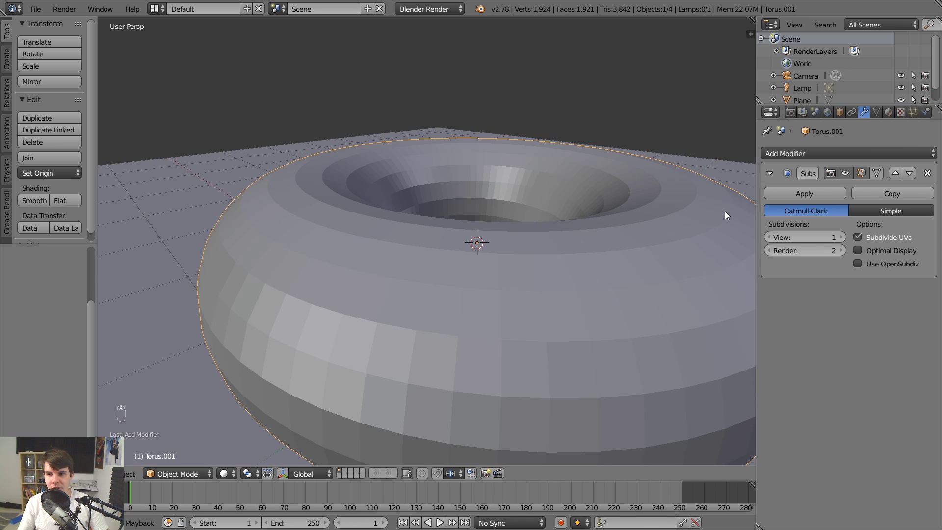
Step: Compare the torus's curvature close up with View subdivisions at 0, 1 and 3
click(768, 237)
scroll(287, 254, up, 2)
middle_drag(163, 217, 303, 228)
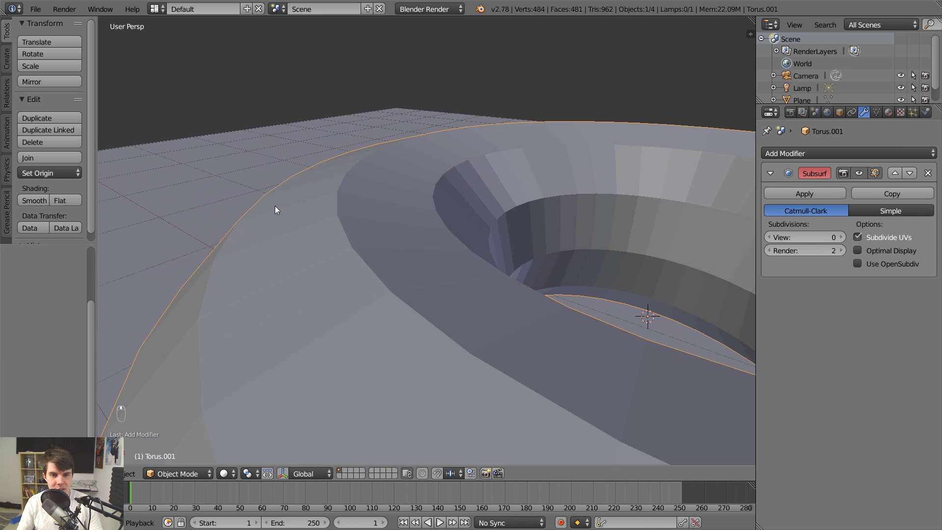
click(841, 238)
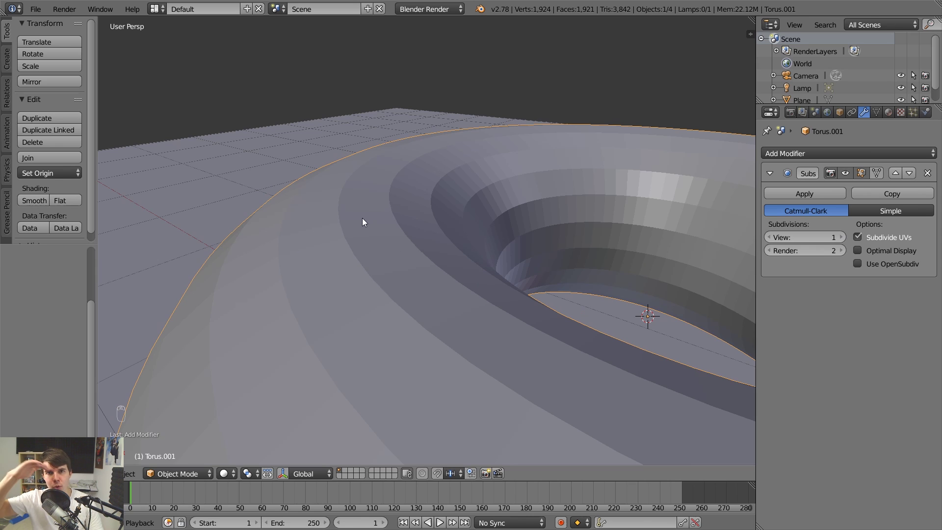
click(840, 237)
click(840, 237)
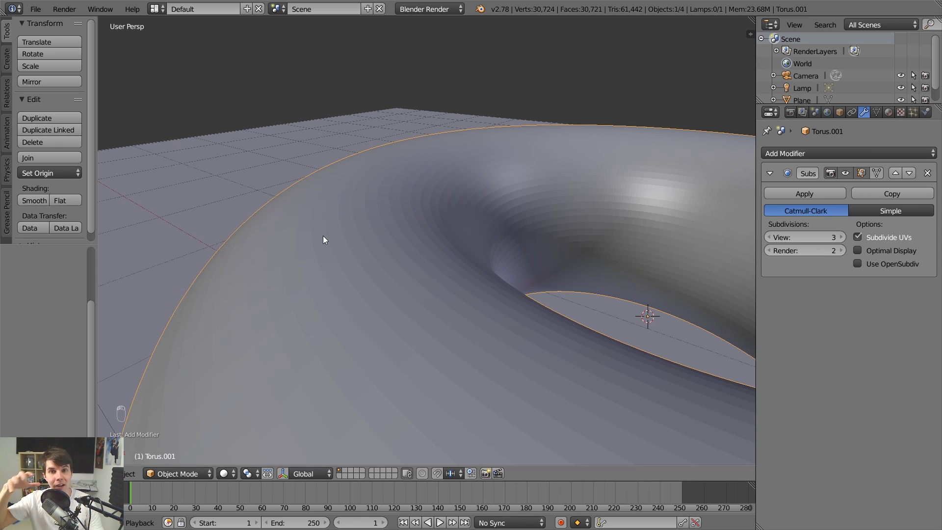
scroll(323, 240, down, 5)
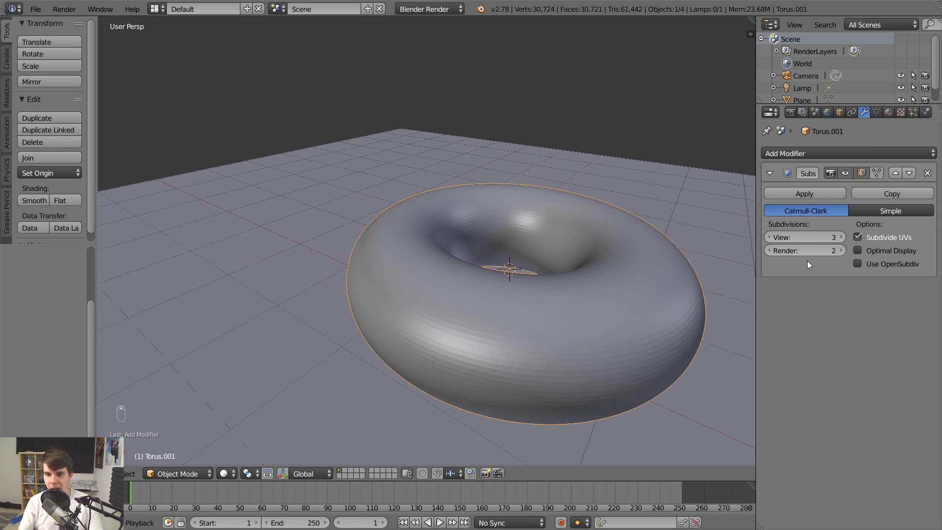
Step: Set the Subdivision Surface modifier's View subdivisions to 2 and check the whole torus
click(773, 236)
click(772, 236)
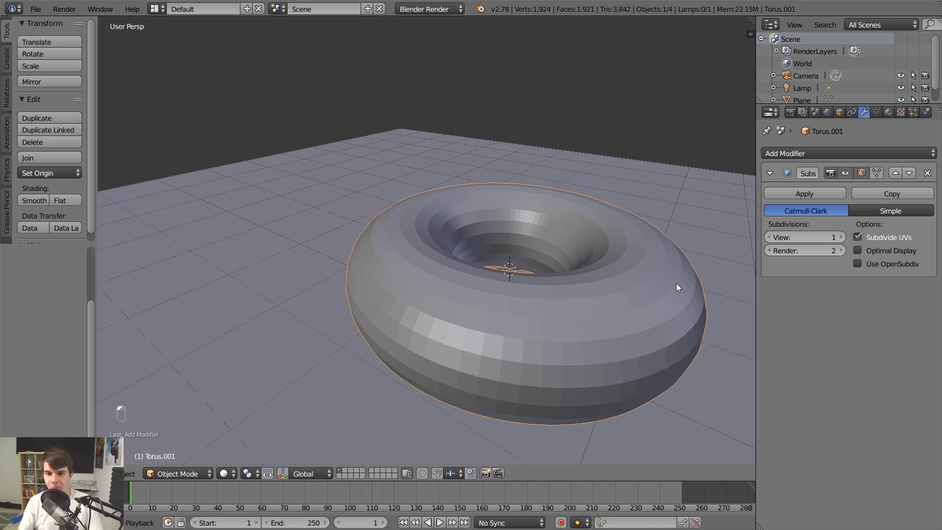
click(841, 236)
scroll(602, 305, down, 2)
middle_drag(548, 297, 604, 277)
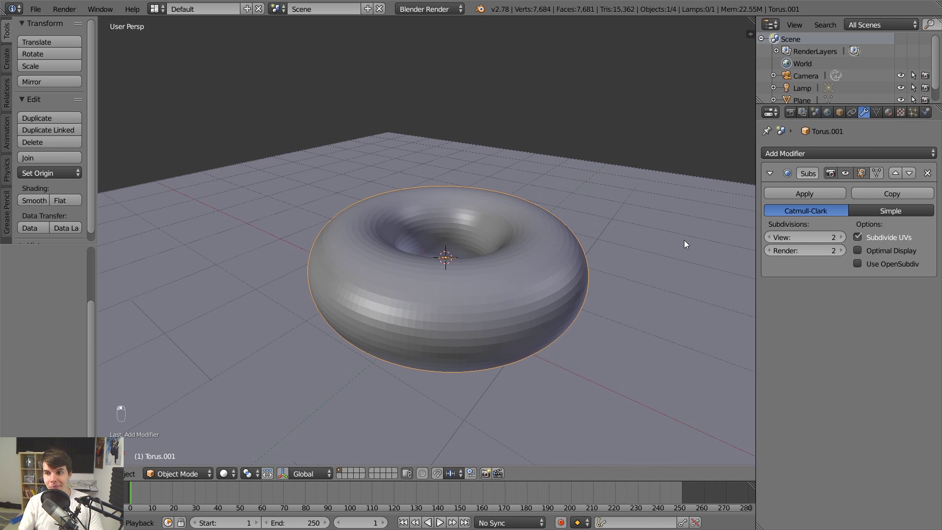
scroll(689, 258, up, 3)
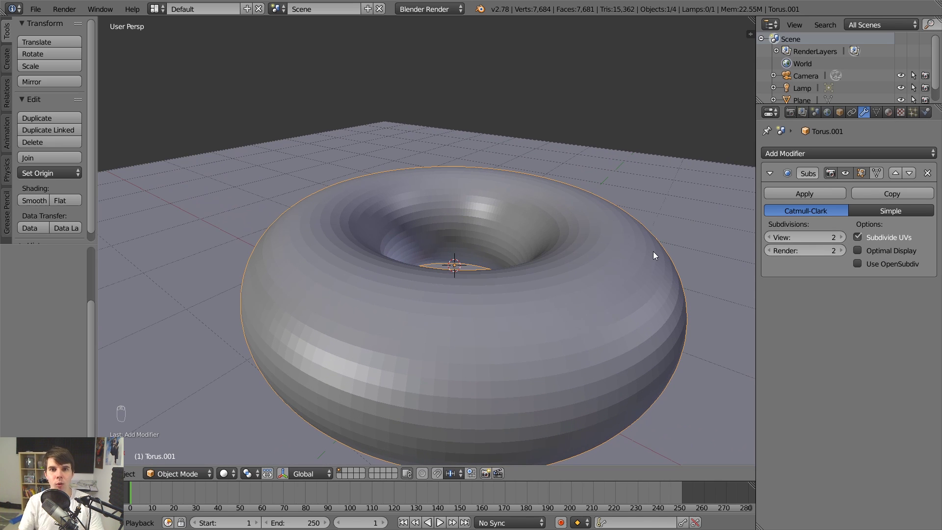
click(815, 154)
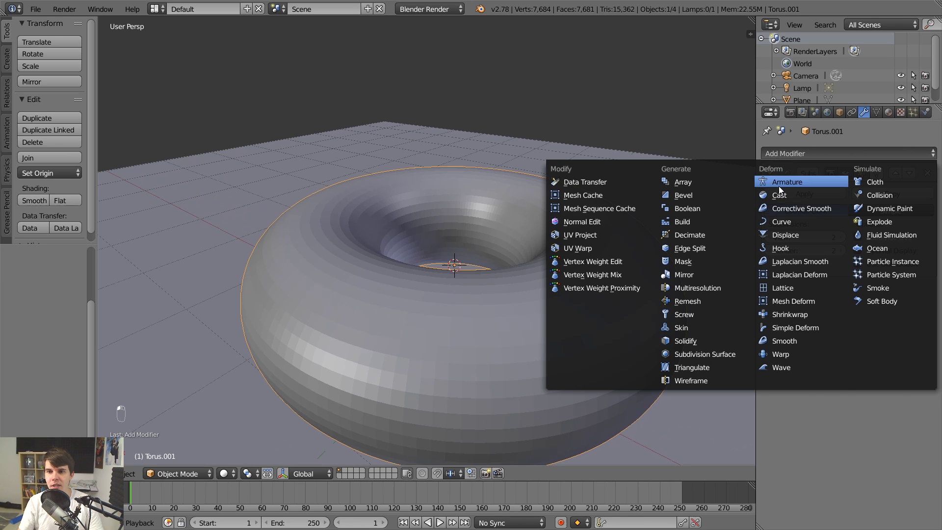
click(834, 153)
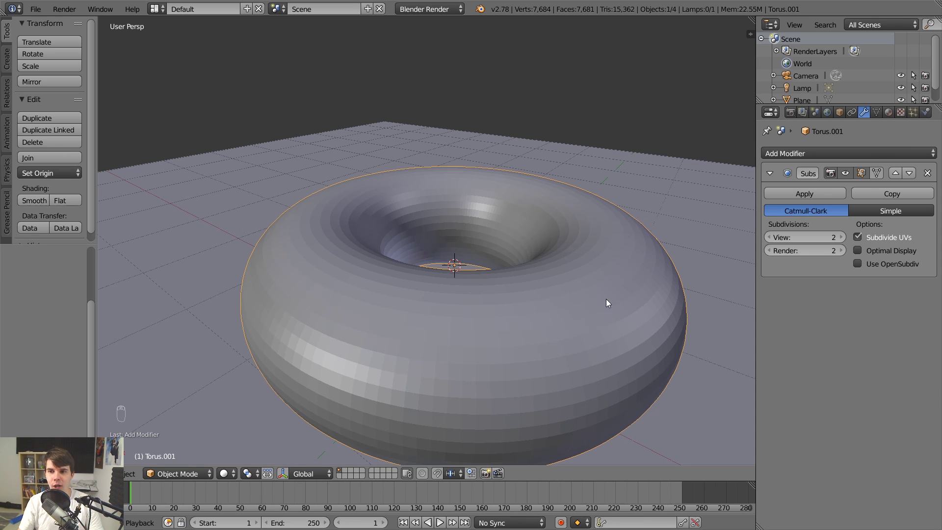
scroll(634, 214, down, 3)
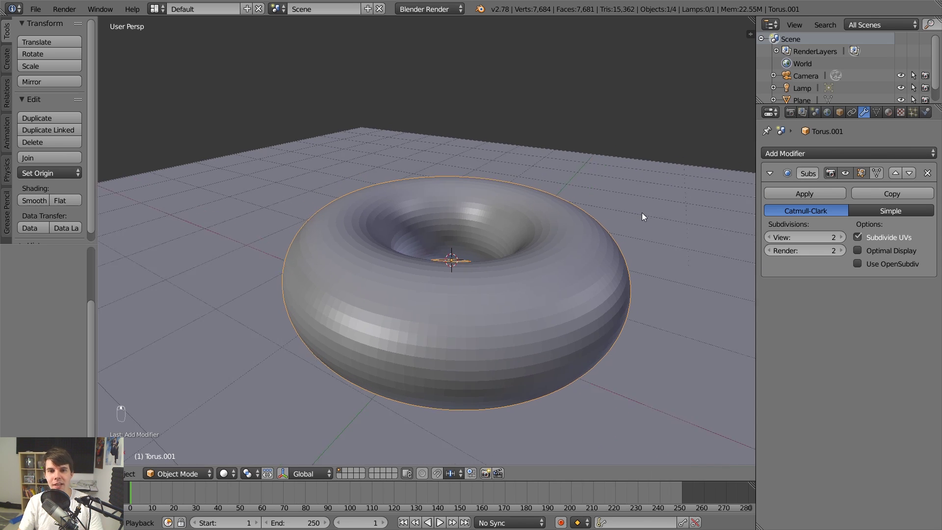
middle_drag(645, 214, 655, 218)
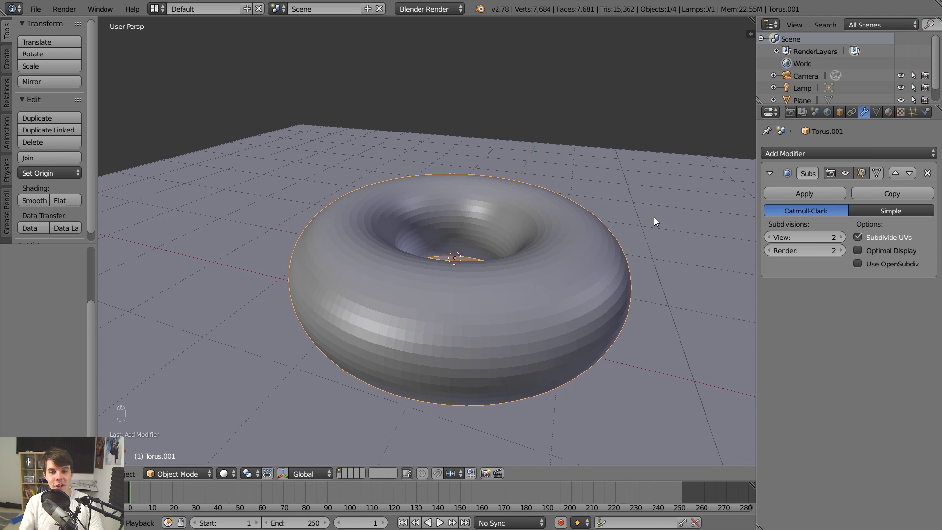
scroll(664, 208, down, 1)
scroll(658, 207, up, 1)
Step: Move the torus along the Z axis to adjust its height relative to the ground plane
middle_drag(657, 207, 672, 179)
key(g)
key(z)
click(682, 192)
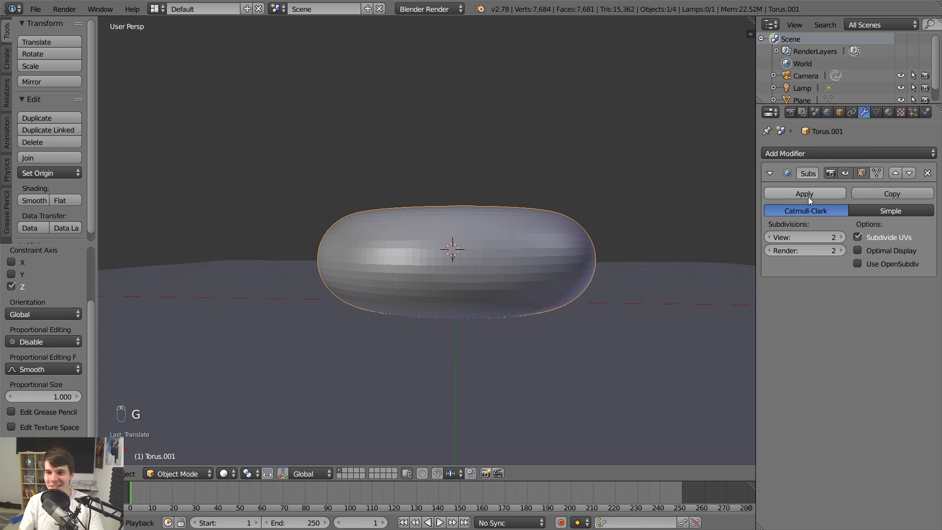
Step: Add a Wave modifier to the torus and play the animation to preview the deformation
click(818, 152)
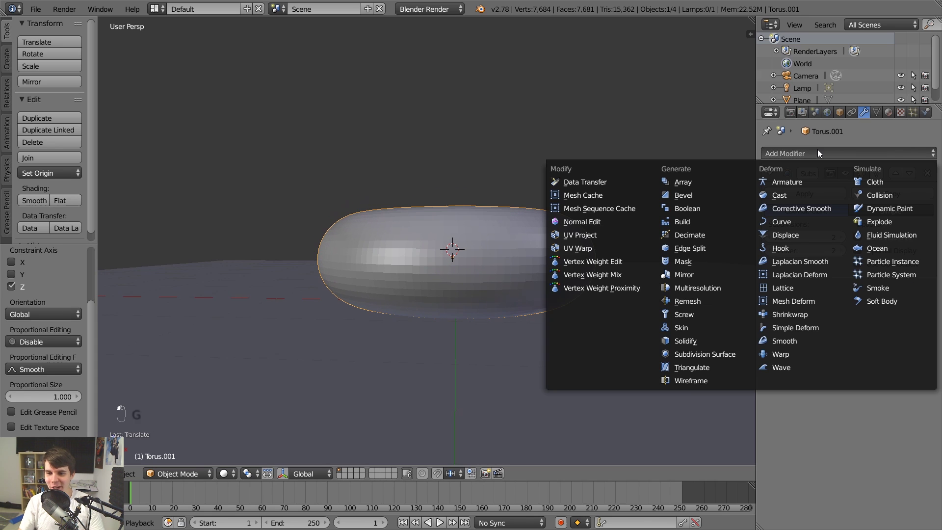
click(791, 367)
middle_drag(660, 348, 589, 367)
key(alt+a)
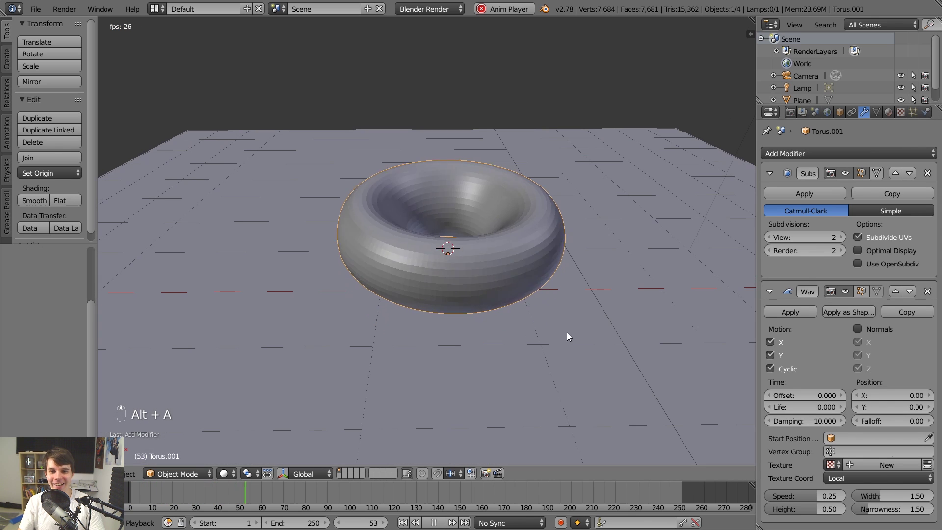
Step: Reselect the torus and turn off the Wave modifier's Y motion while the animation plays
right_click(629, 264)
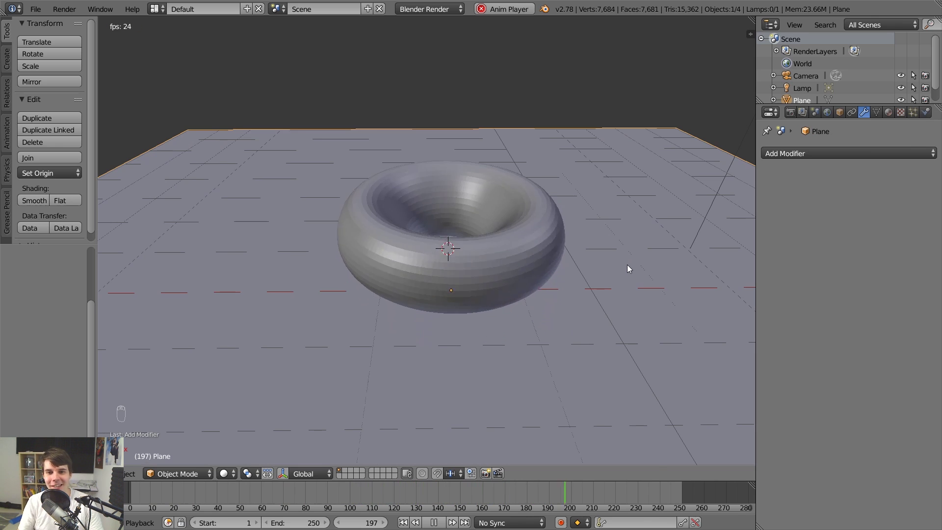
scroll(484, 248, down, 1)
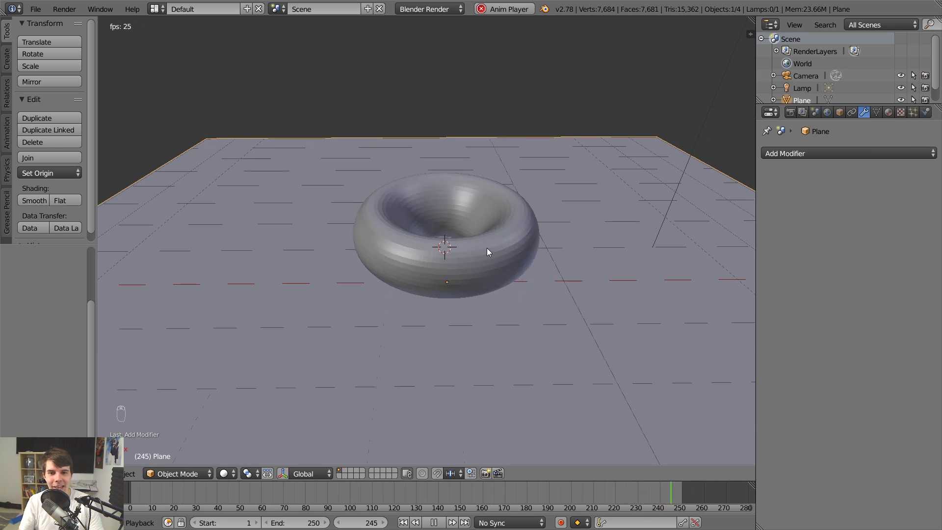
right_click(486, 246)
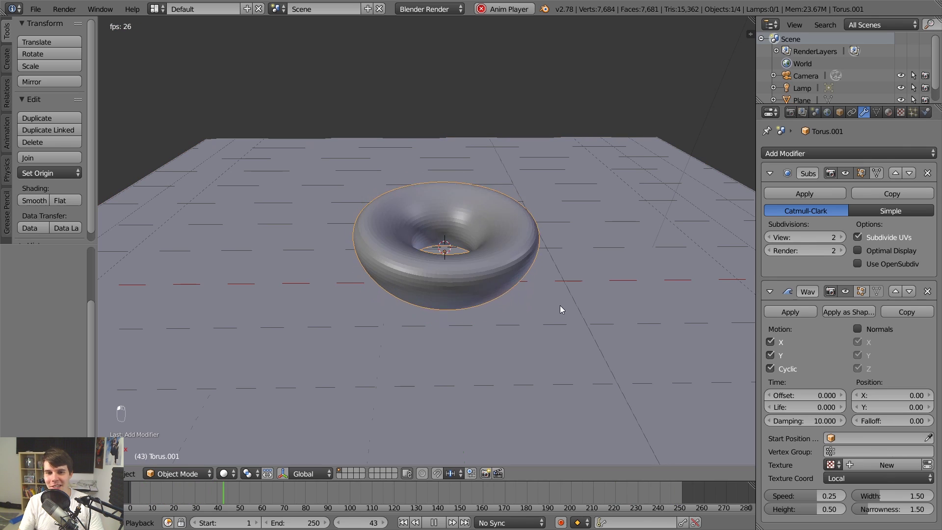
click(779, 359)
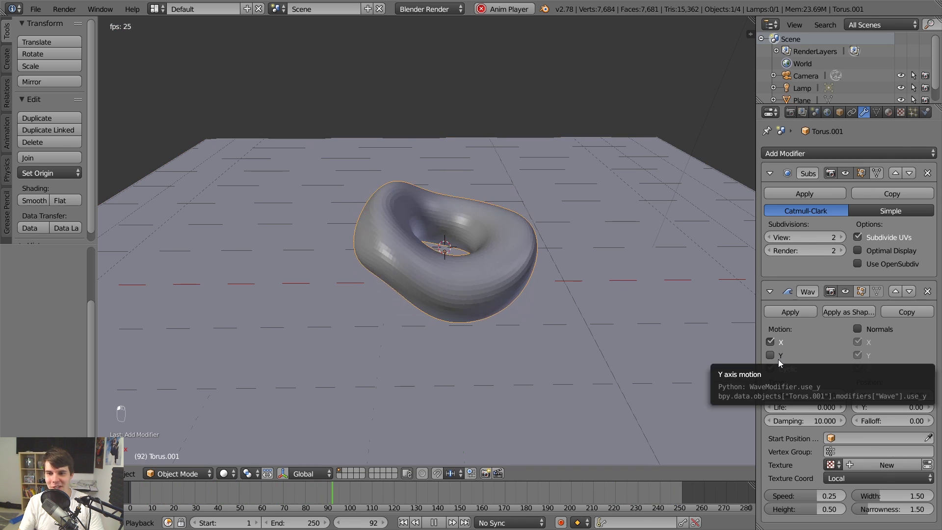
middle_drag(701, 358, 681, 331)
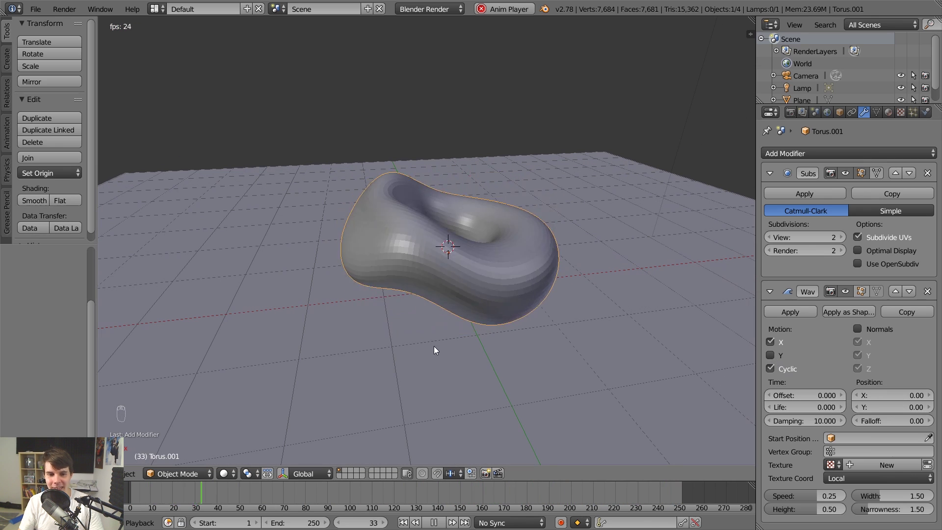
Step: Restart the animation playback and examine the torus's wave motion from several angles
key(Escape)
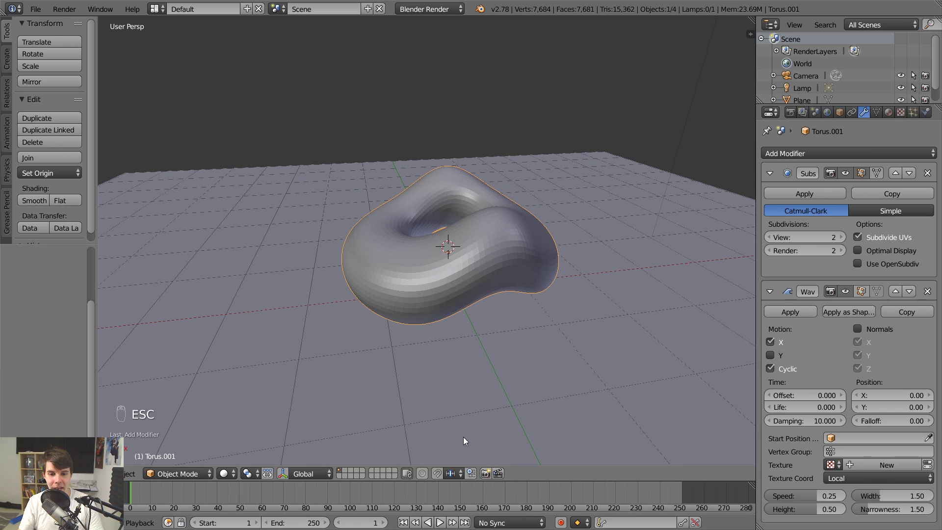
click(439, 522)
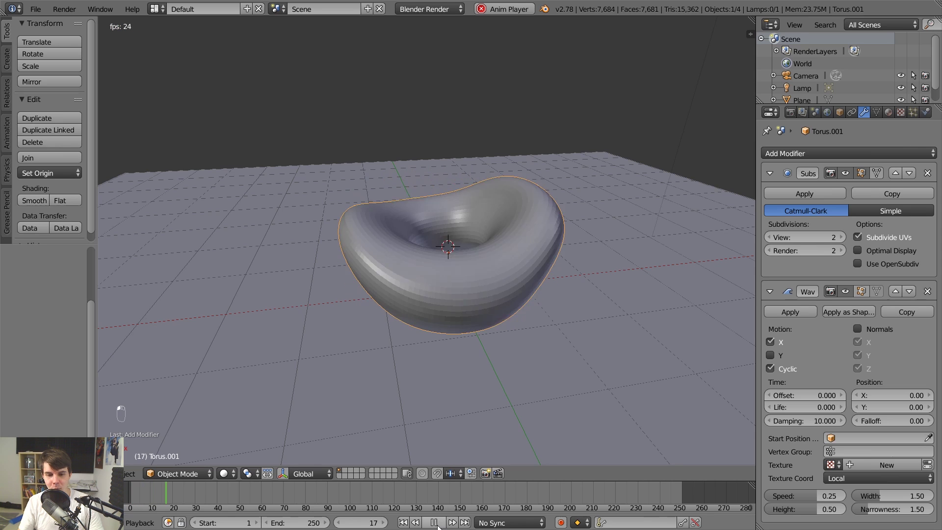
key(Escape)
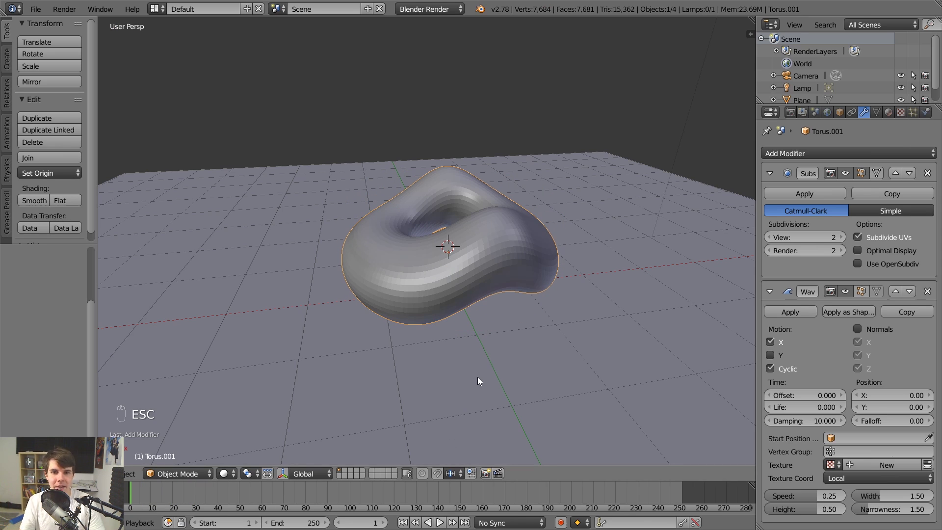
key(alt+a)
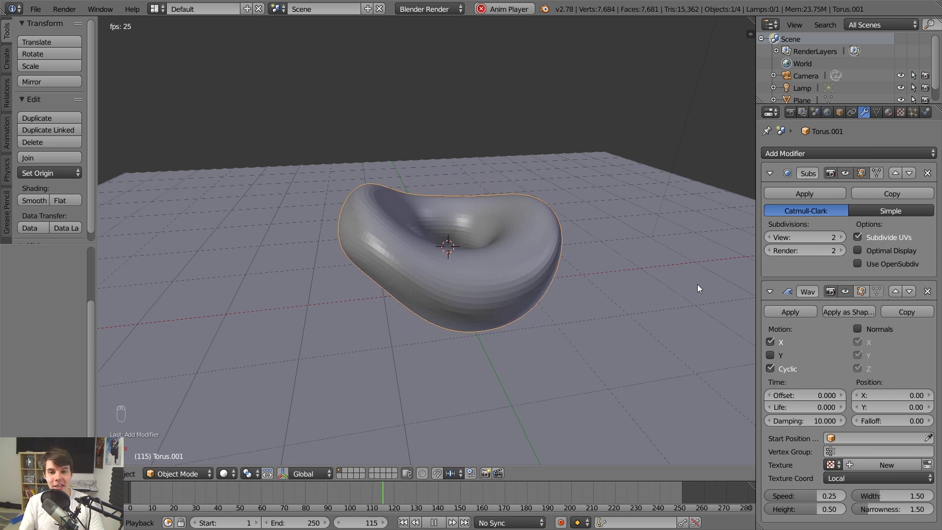
middle_drag(698, 288, 587, 252)
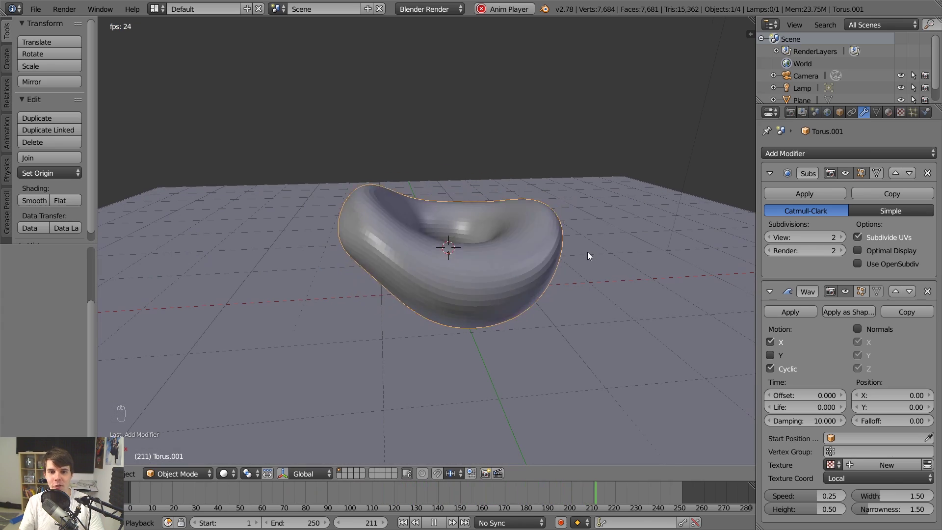
middle_drag(588, 251, 619, 278)
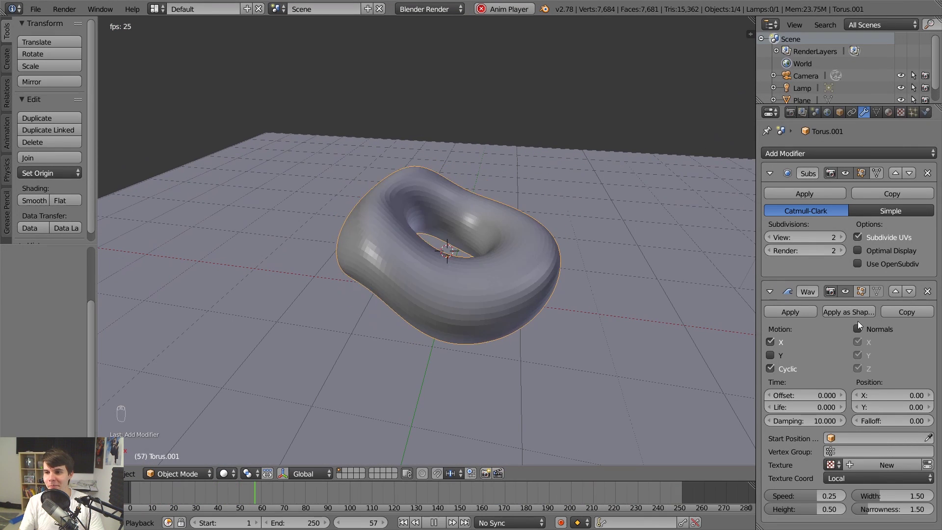
Step: Remove the Wave modifier from the torus and stop the animation playback
click(927, 291)
key(Escape)
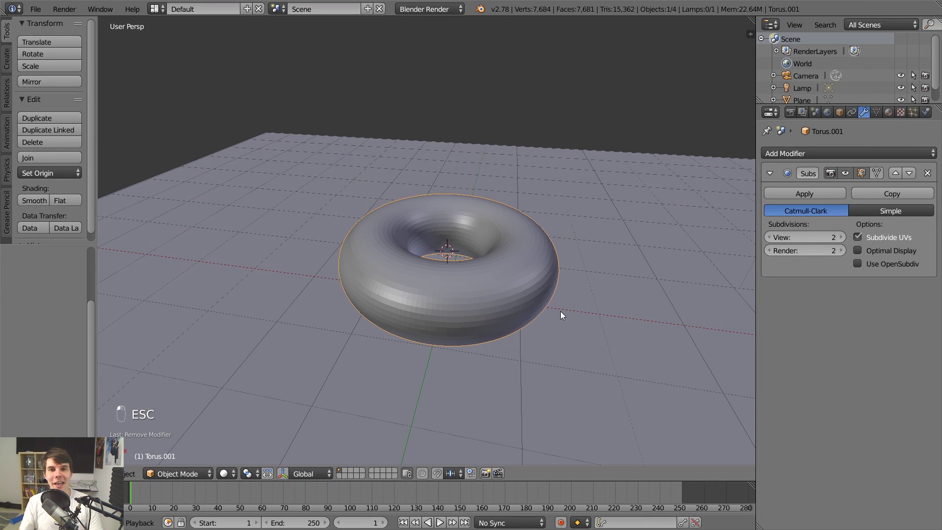